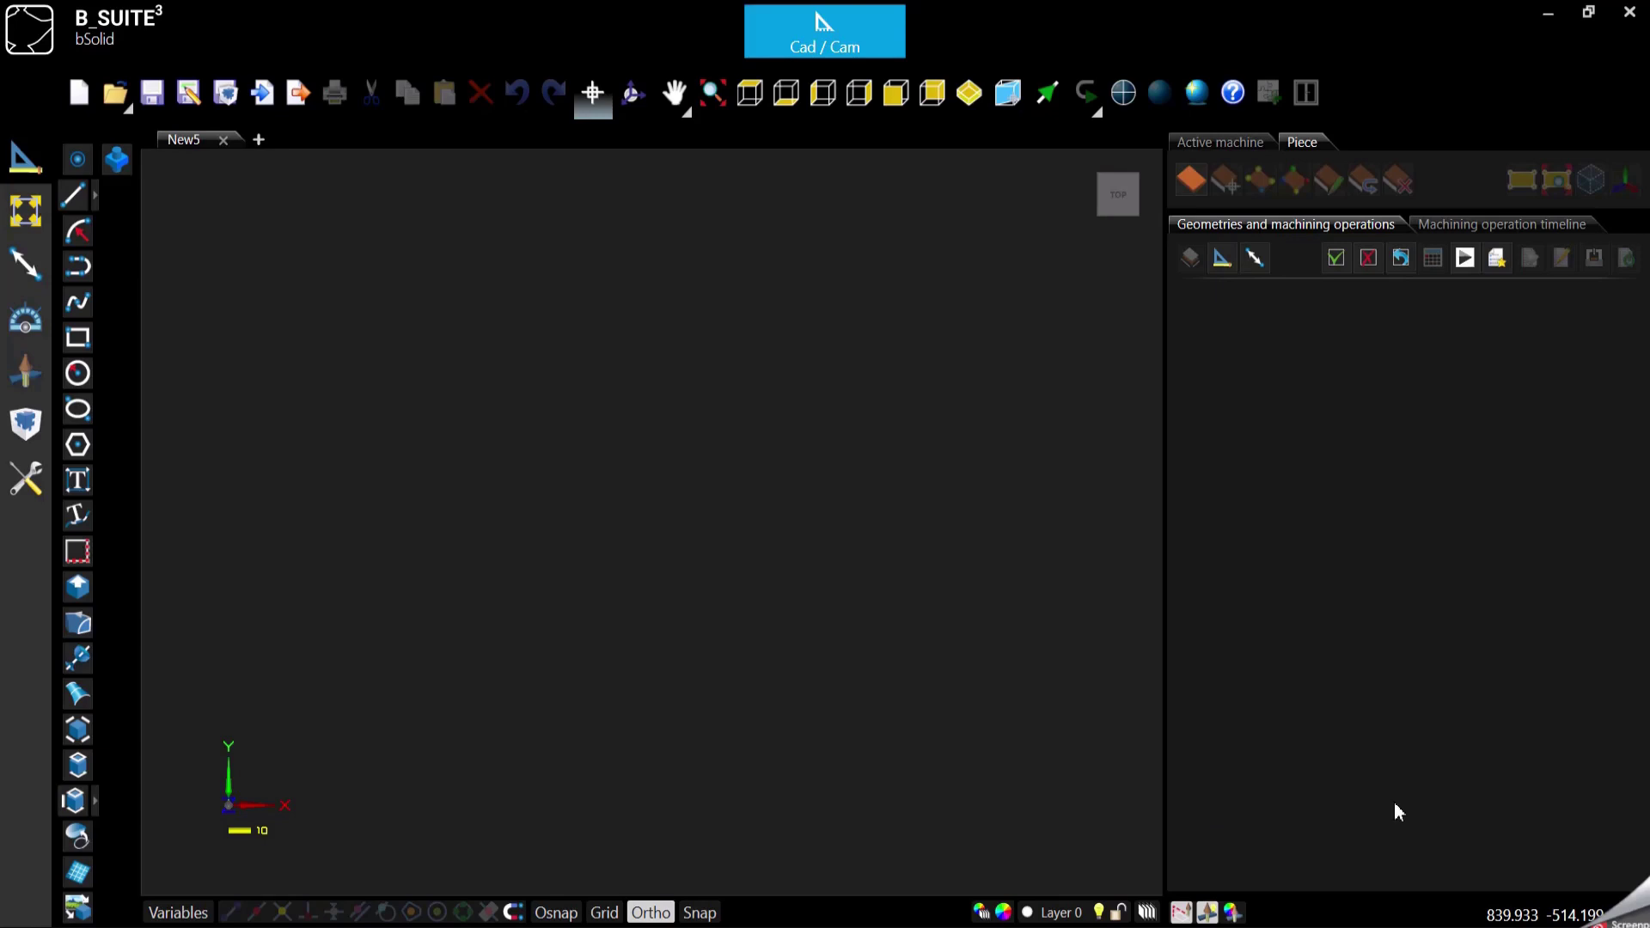
- Import the drawing SIDE_T_K_1.dxf from the DEMO folder
{"action": "left_click", "coordinate": [263, 96]}
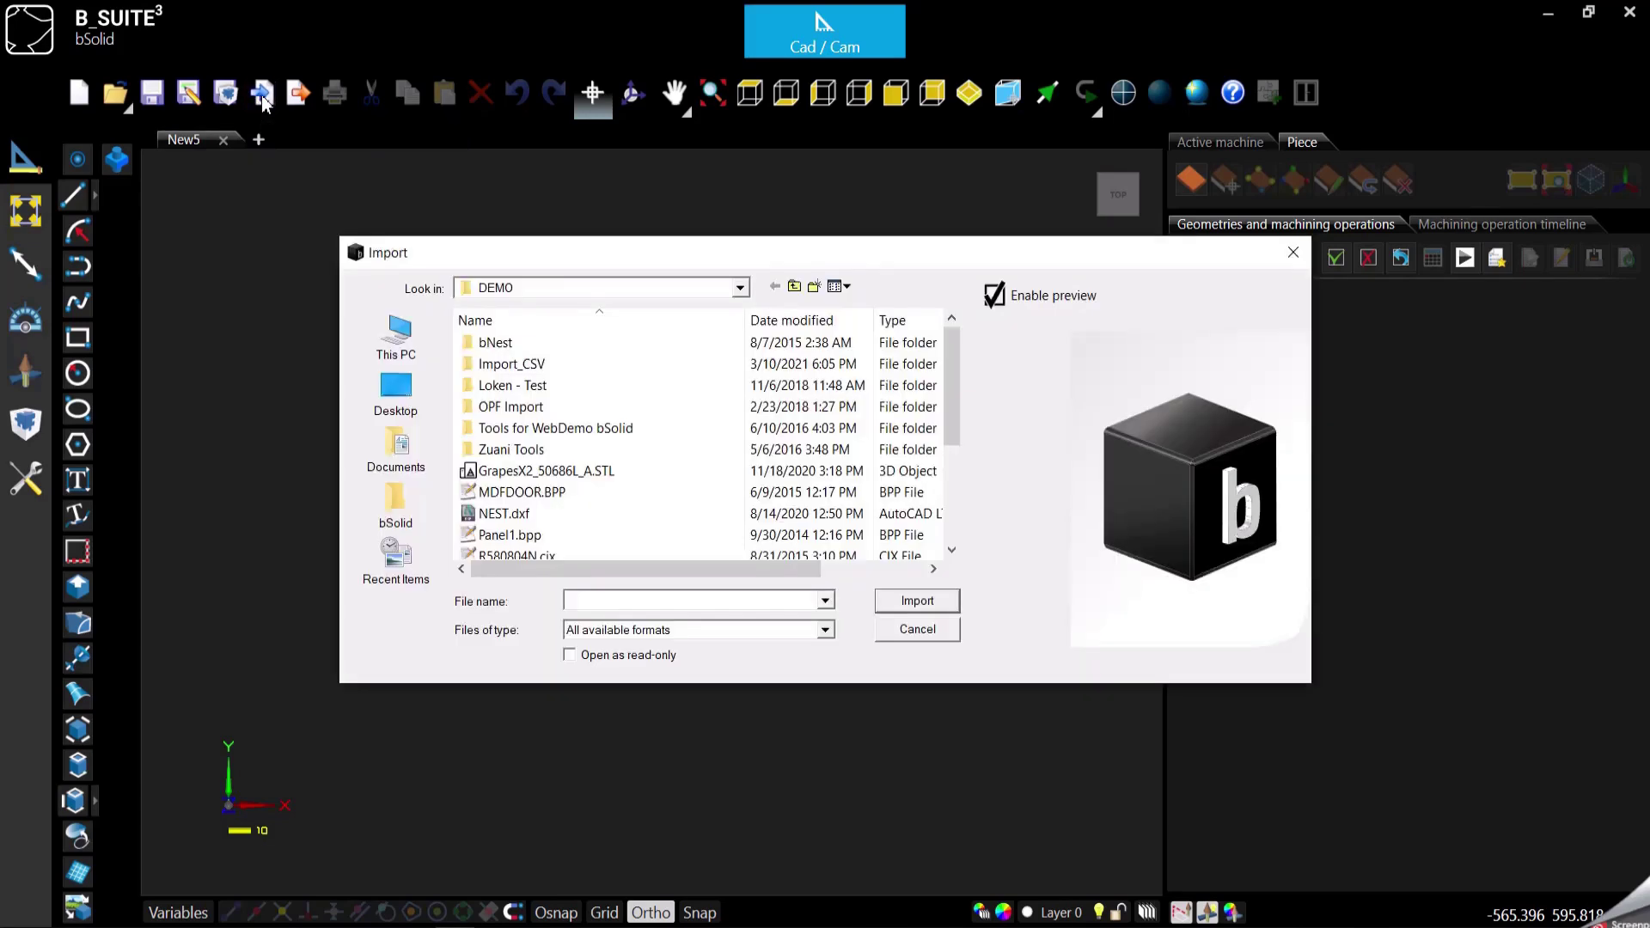
{"action": "scroll", "coordinate": [534, 391], "scroll_direction": "down", "scroll_amount": 2}
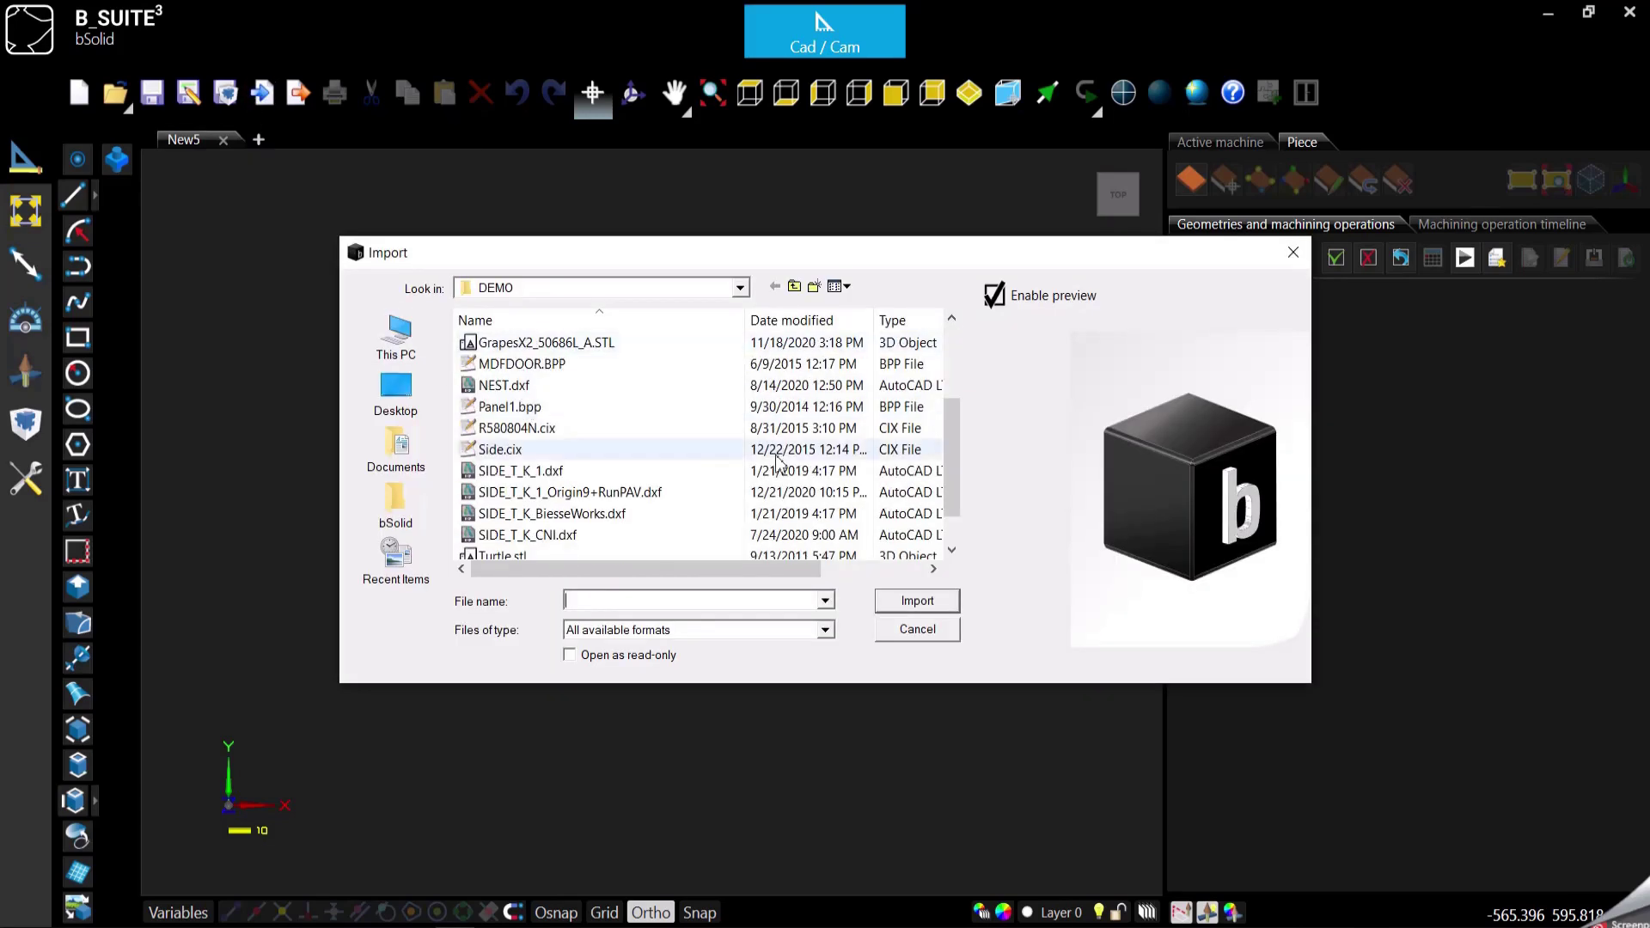
{"action": "double_click", "coordinate": [557, 473]}
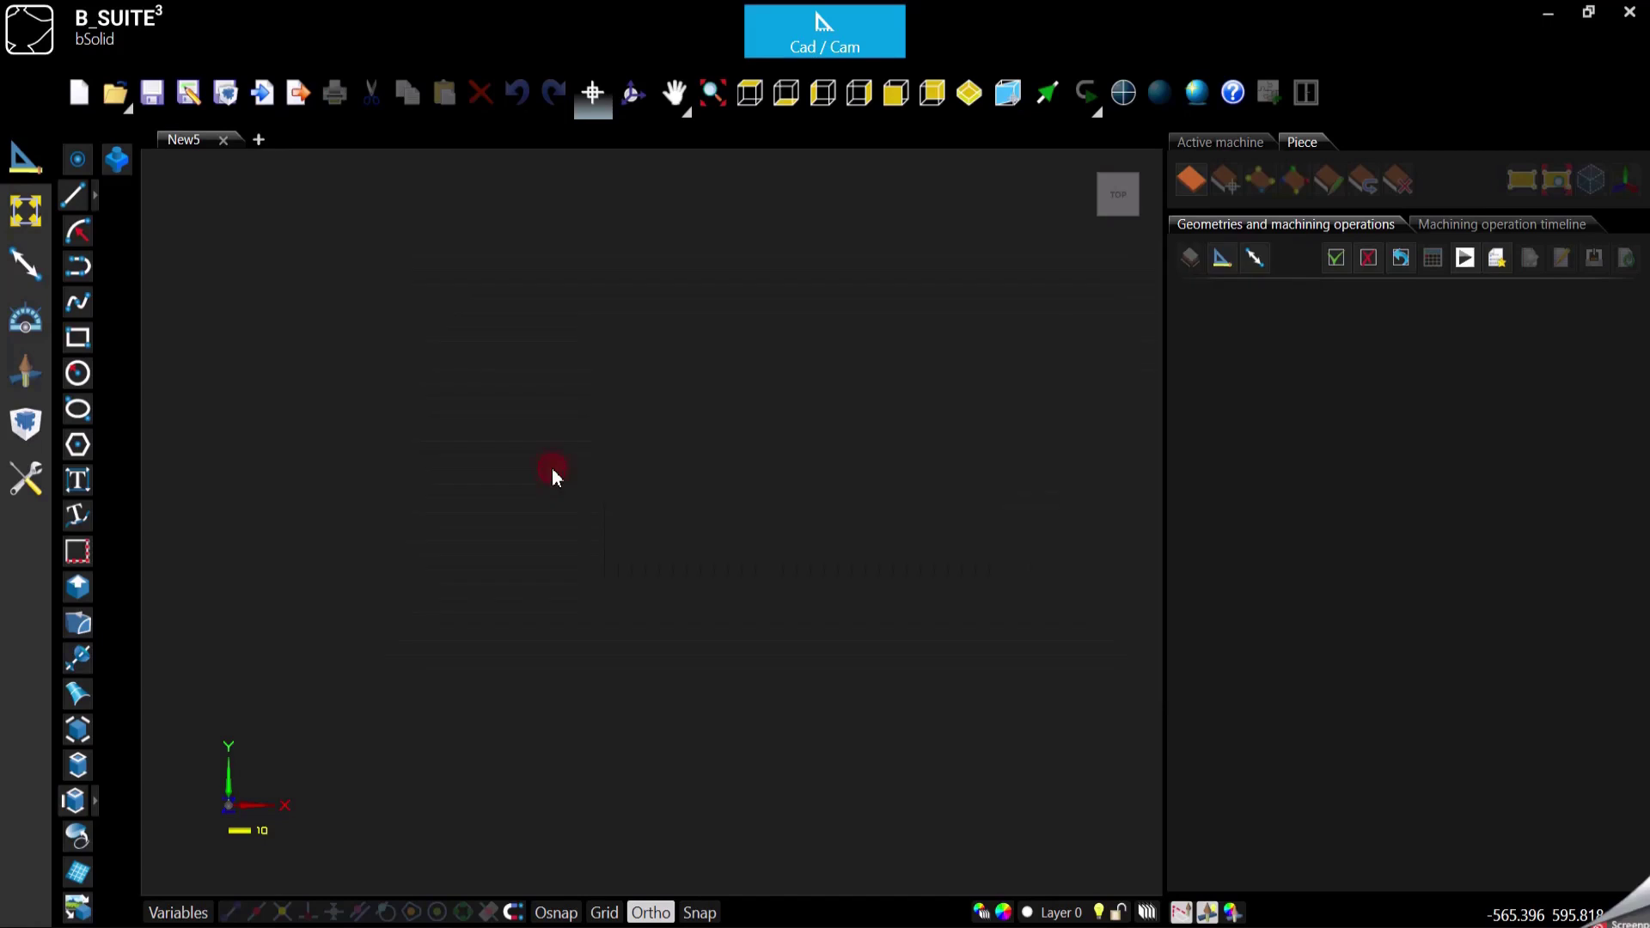
{"action": "scroll", "coordinate": [601, 493], "scroll_direction": "down", "scroll_amount": 3}
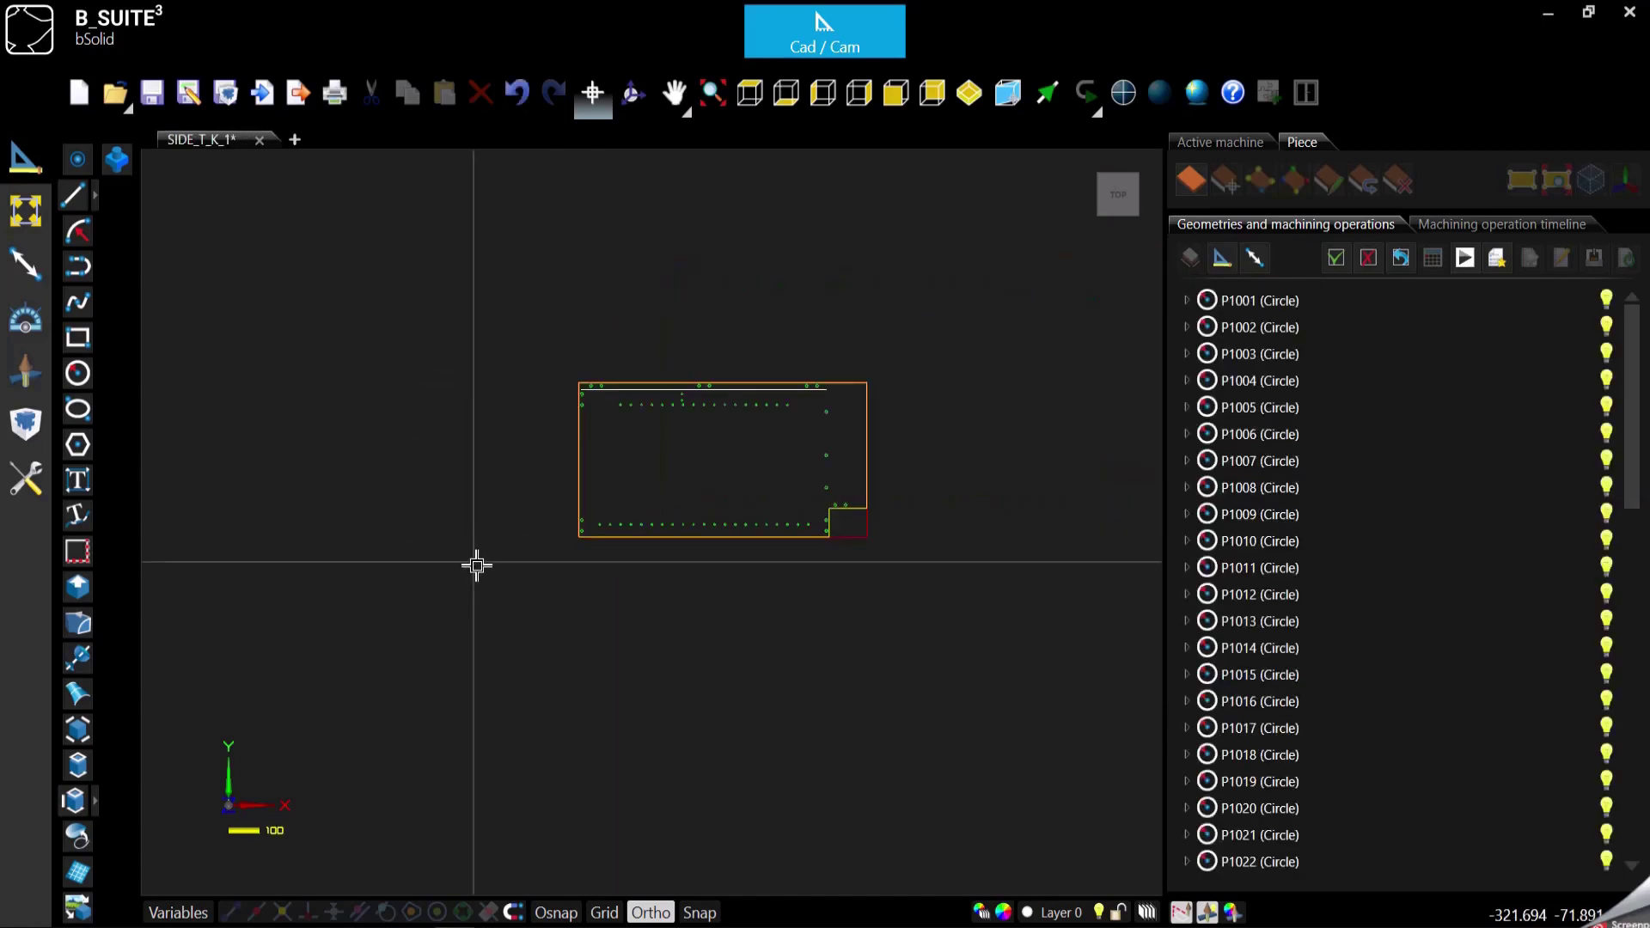
{"action": "scroll", "coordinate": [715, 435], "scroll_direction": "up", "scroll_amount": 4}
{"action": "scroll", "coordinate": [584, 505], "scroll_direction": "down", "scroll_amount": 1}
{"action": "scroll", "coordinate": [718, 482], "scroll_direction": "up", "scroll_amount": 1}
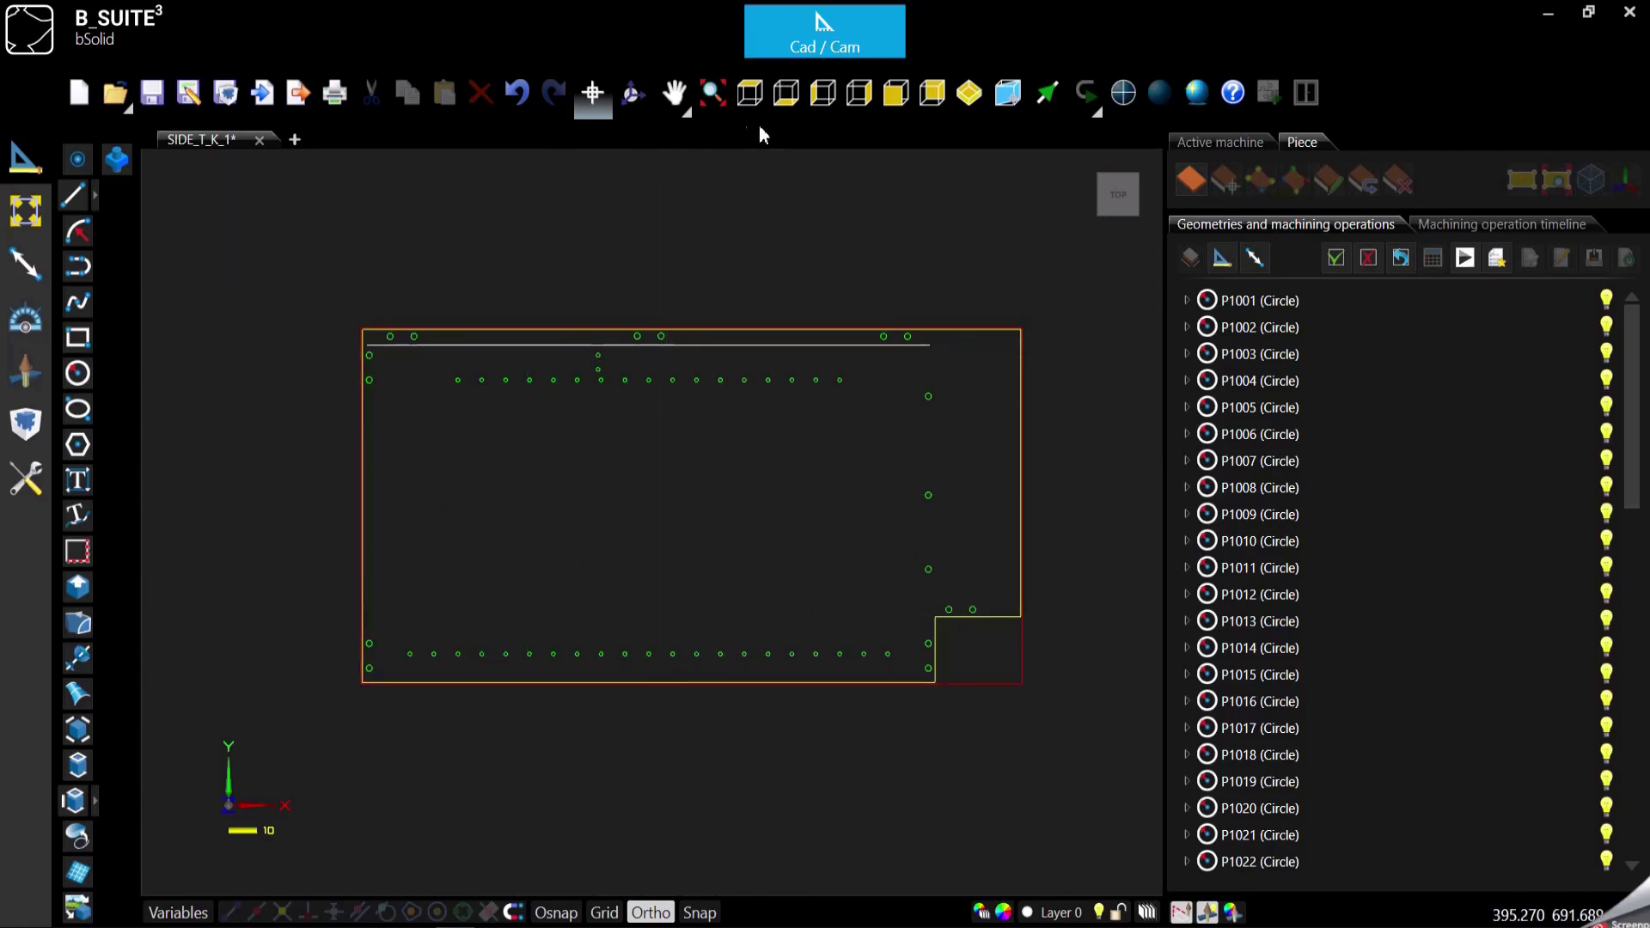
- Create a piece from all the imported geometry using Piece from finished geometry
{"action": "left_click", "coordinate": [897, 97]}
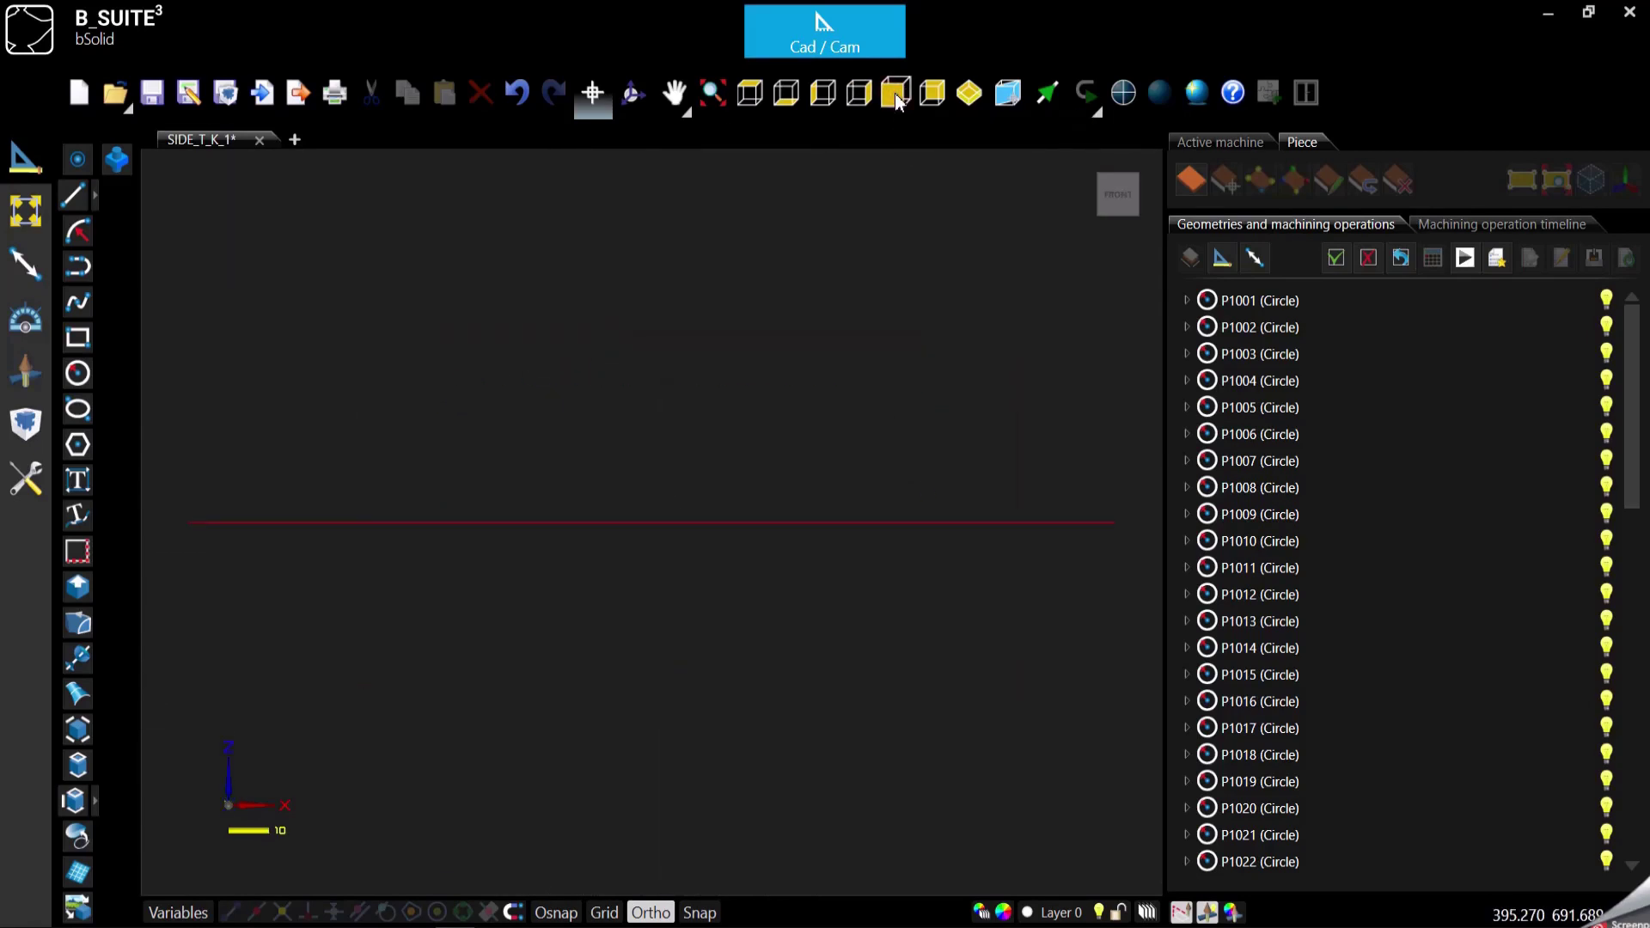
{"action": "key", "text": "ctrl+1"}
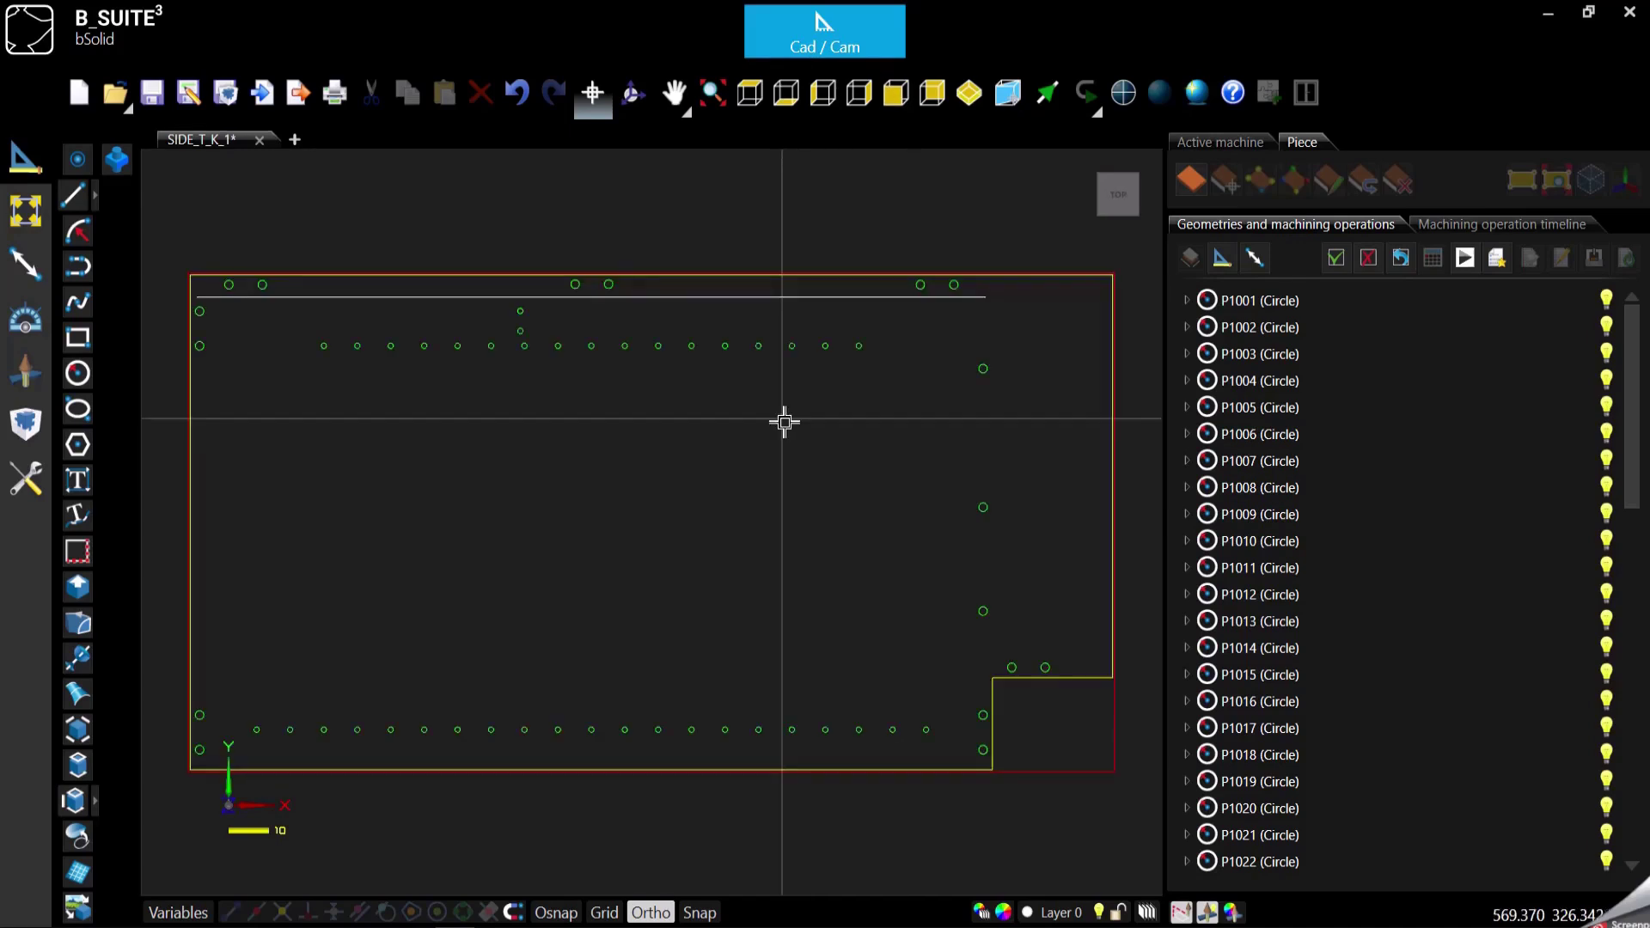
{"action": "scroll", "coordinate": [778, 422], "scroll_direction": "down", "scroll_amount": 1}
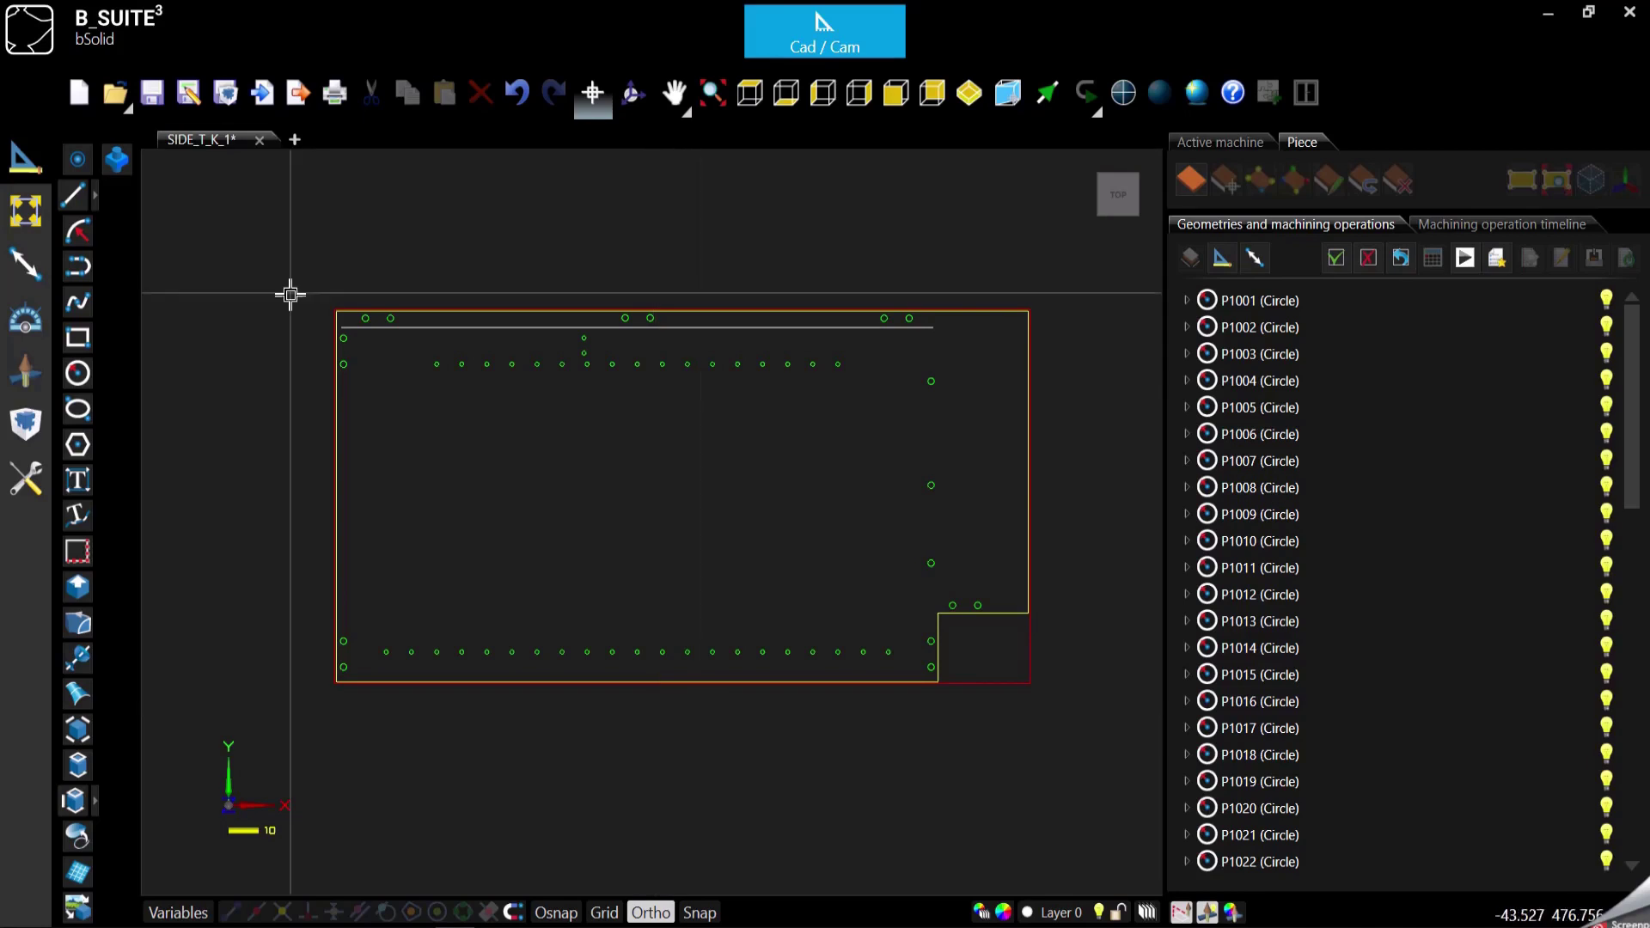
{"action": "left_click_drag", "start_coordinate": [283, 268], "coordinate": [1074, 776]}
{"action": "right_click", "coordinate": [654, 485]}
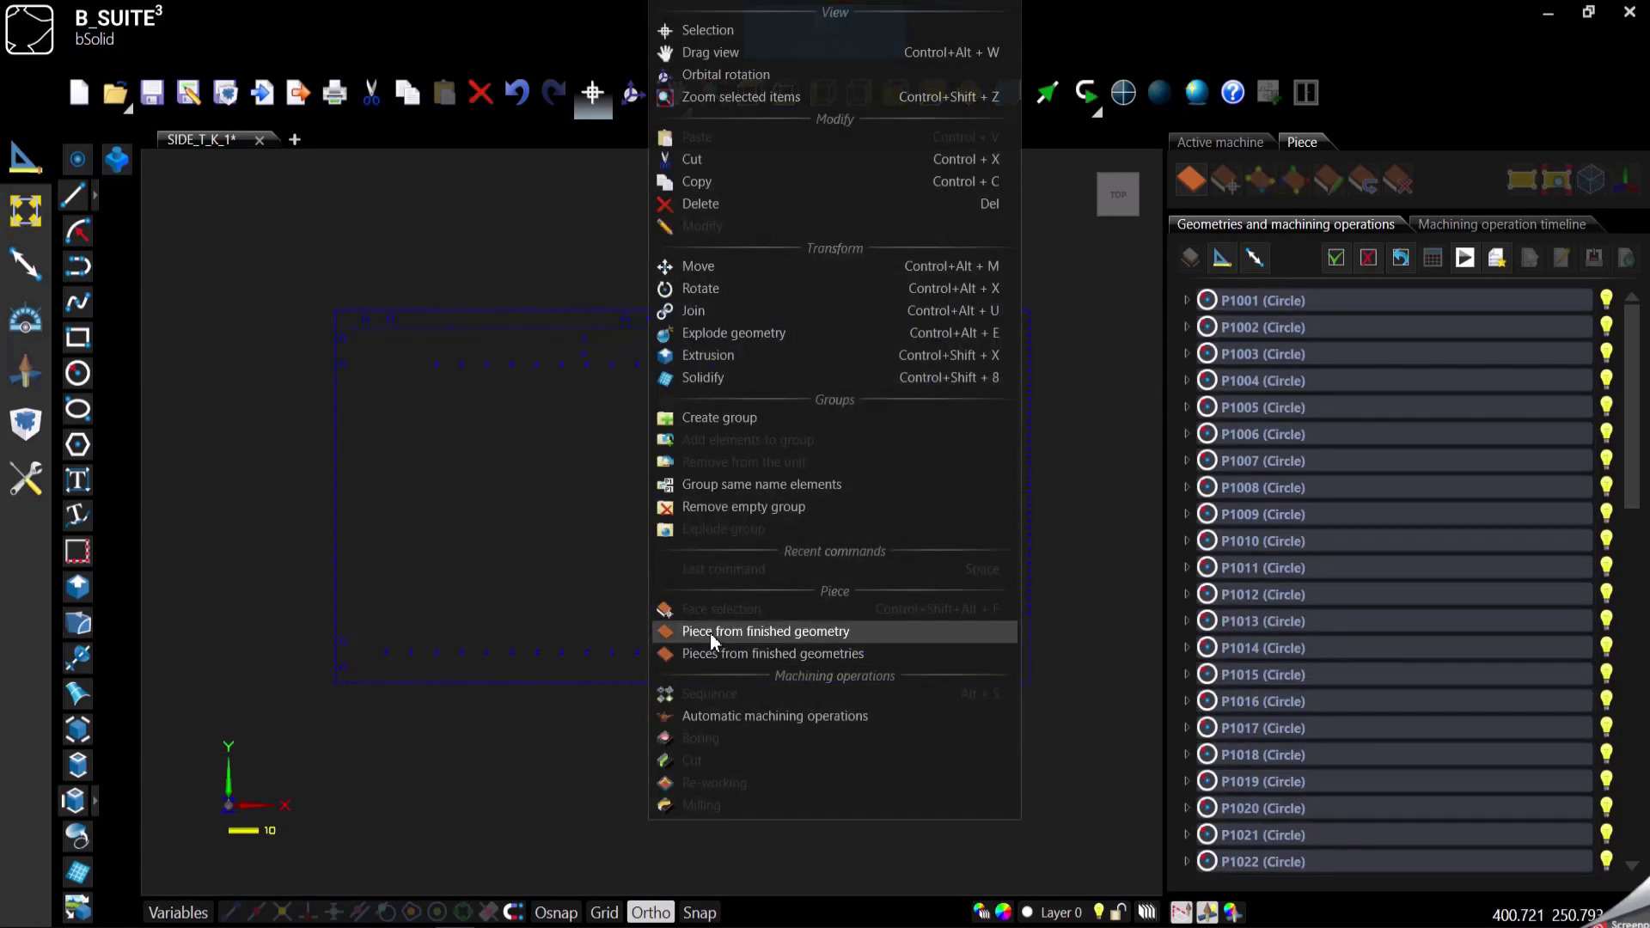
{"action": "left_click", "coordinate": [740, 631]}
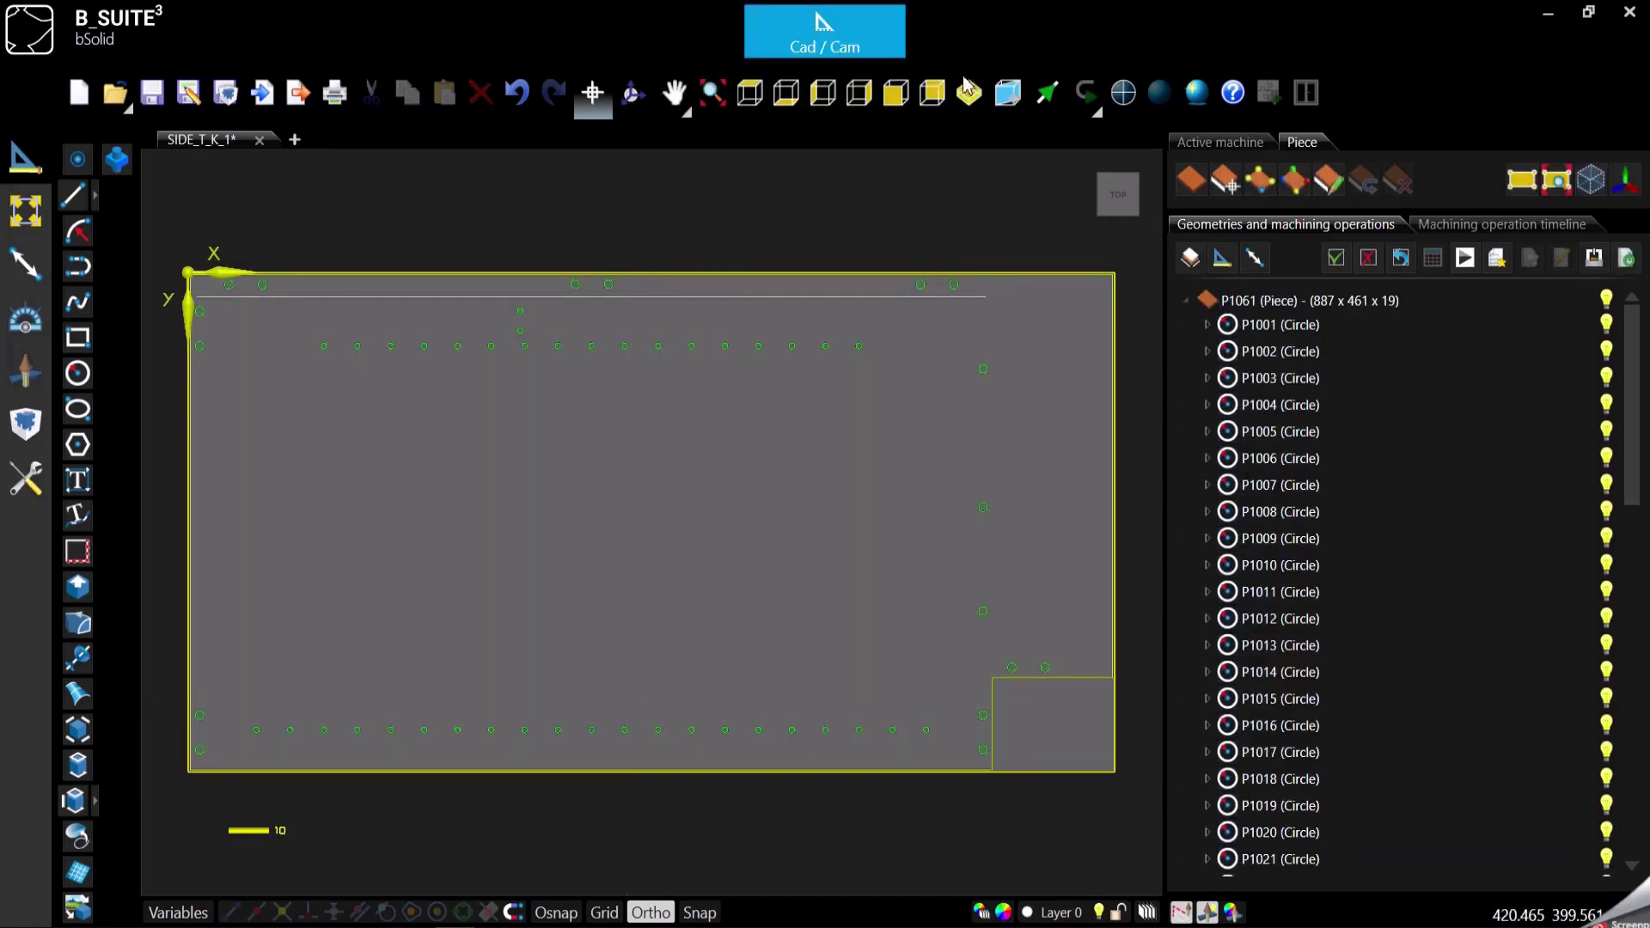
- Start a boring operation on the small circles in the two long rows and the short pair, with tool selection set to Automatic
{"action": "left_click", "coordinate": [969, 92]}
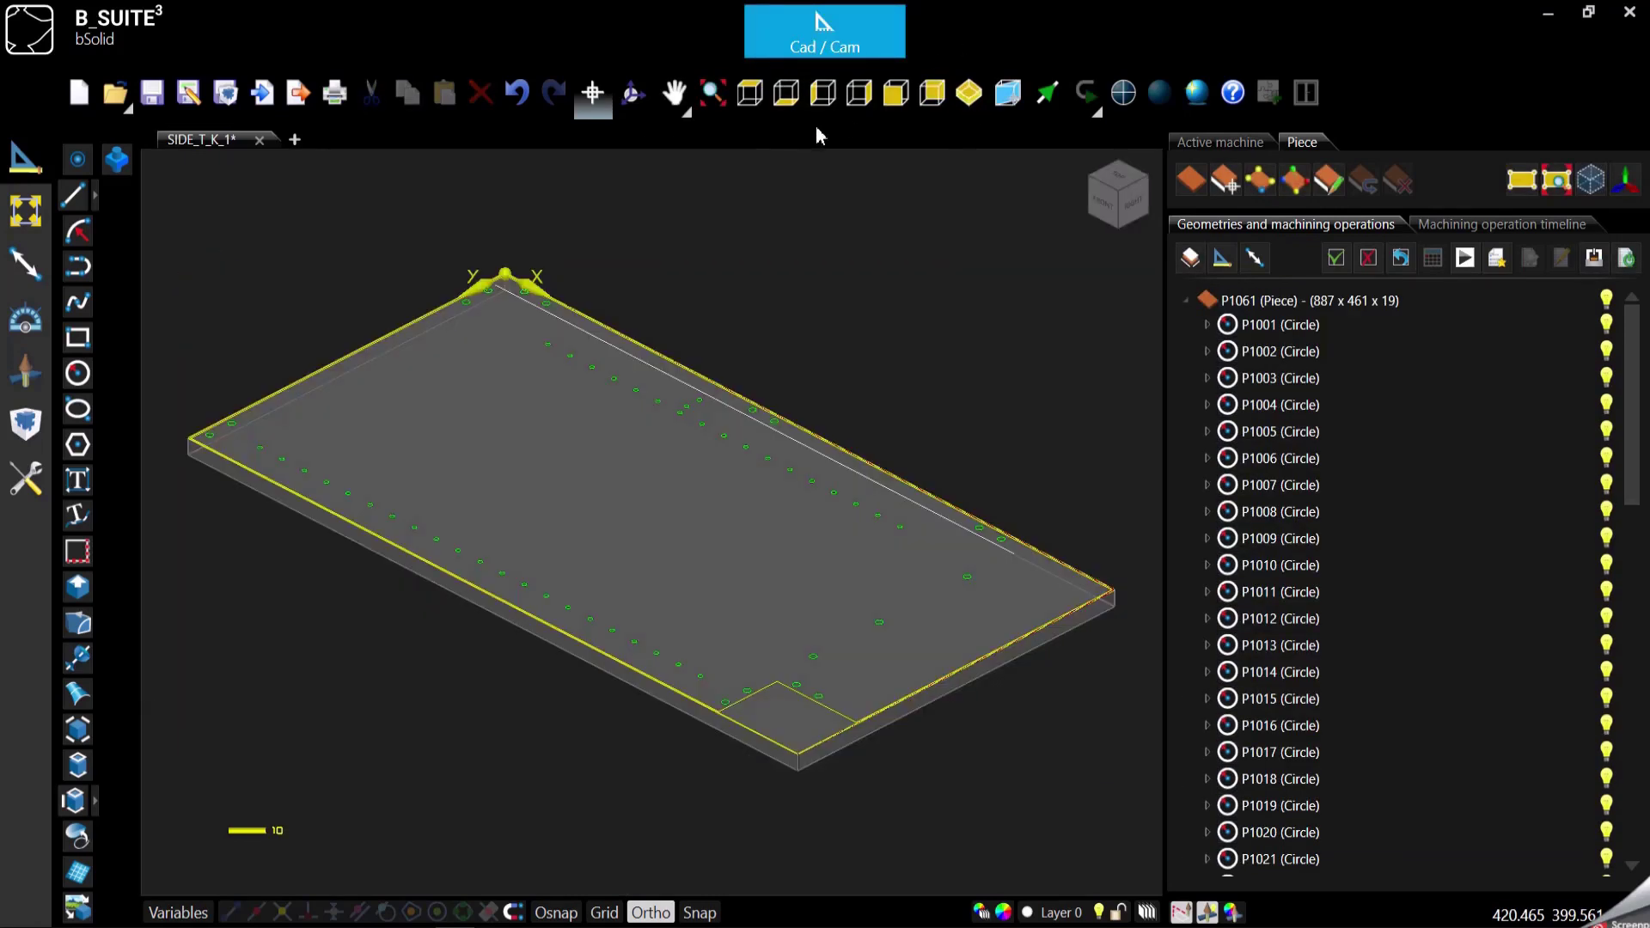
{"action": "left_click", "coordinate": [753, 96]}
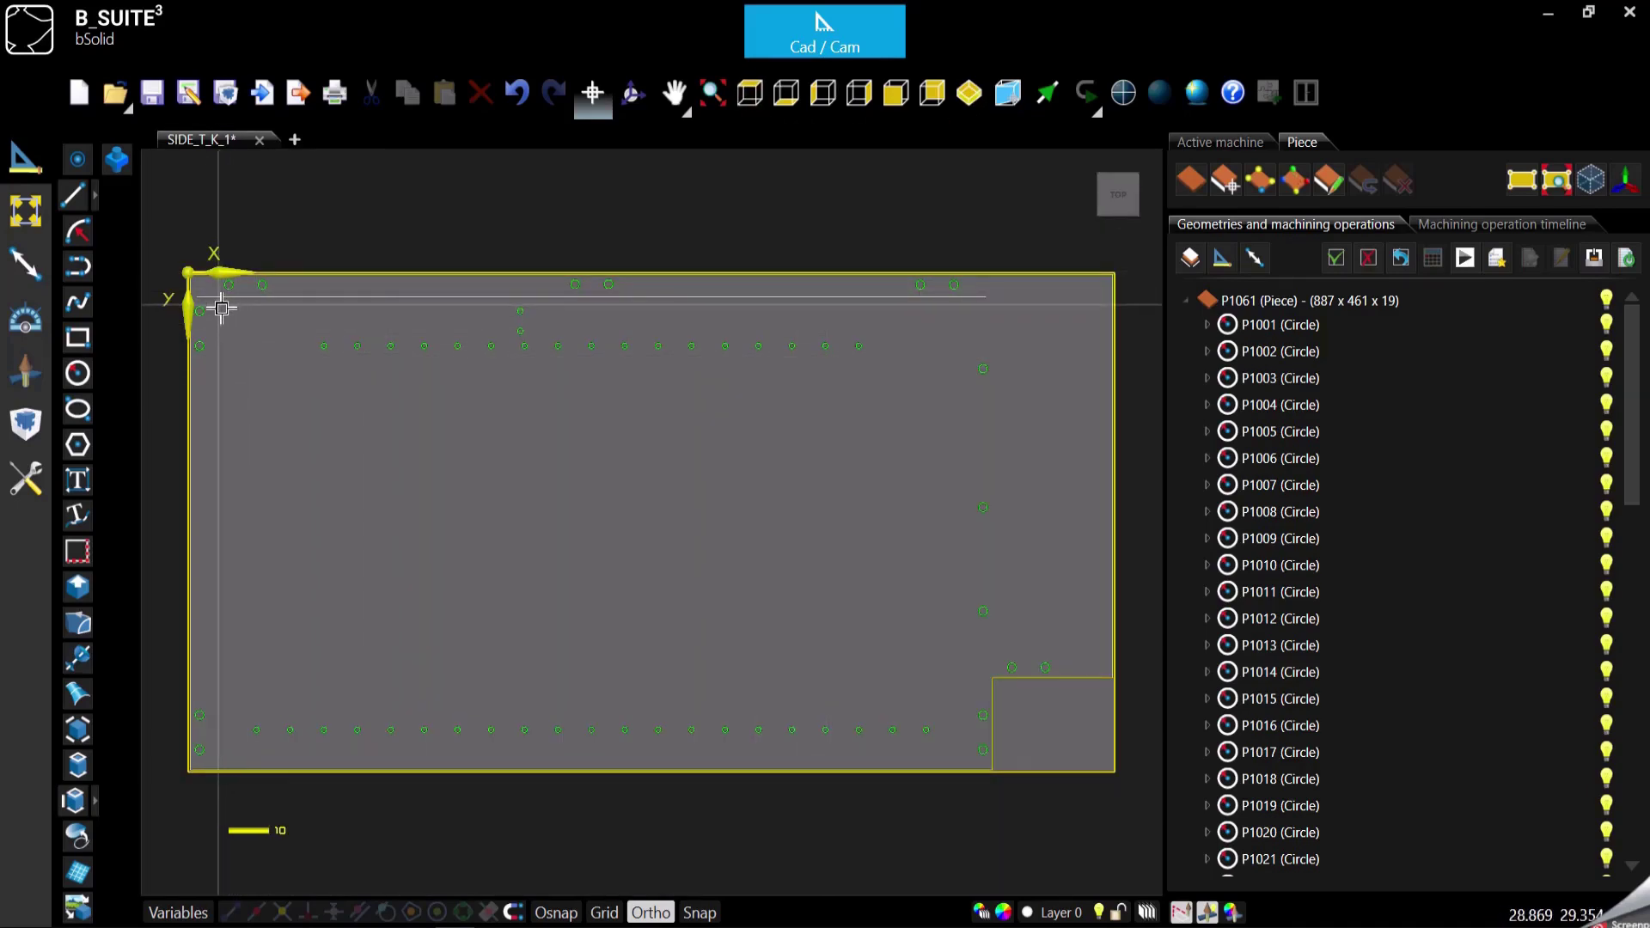
{"action": "left_click_drag", "start_coordinate": [222, 307], "coordinate": [943, 752]}
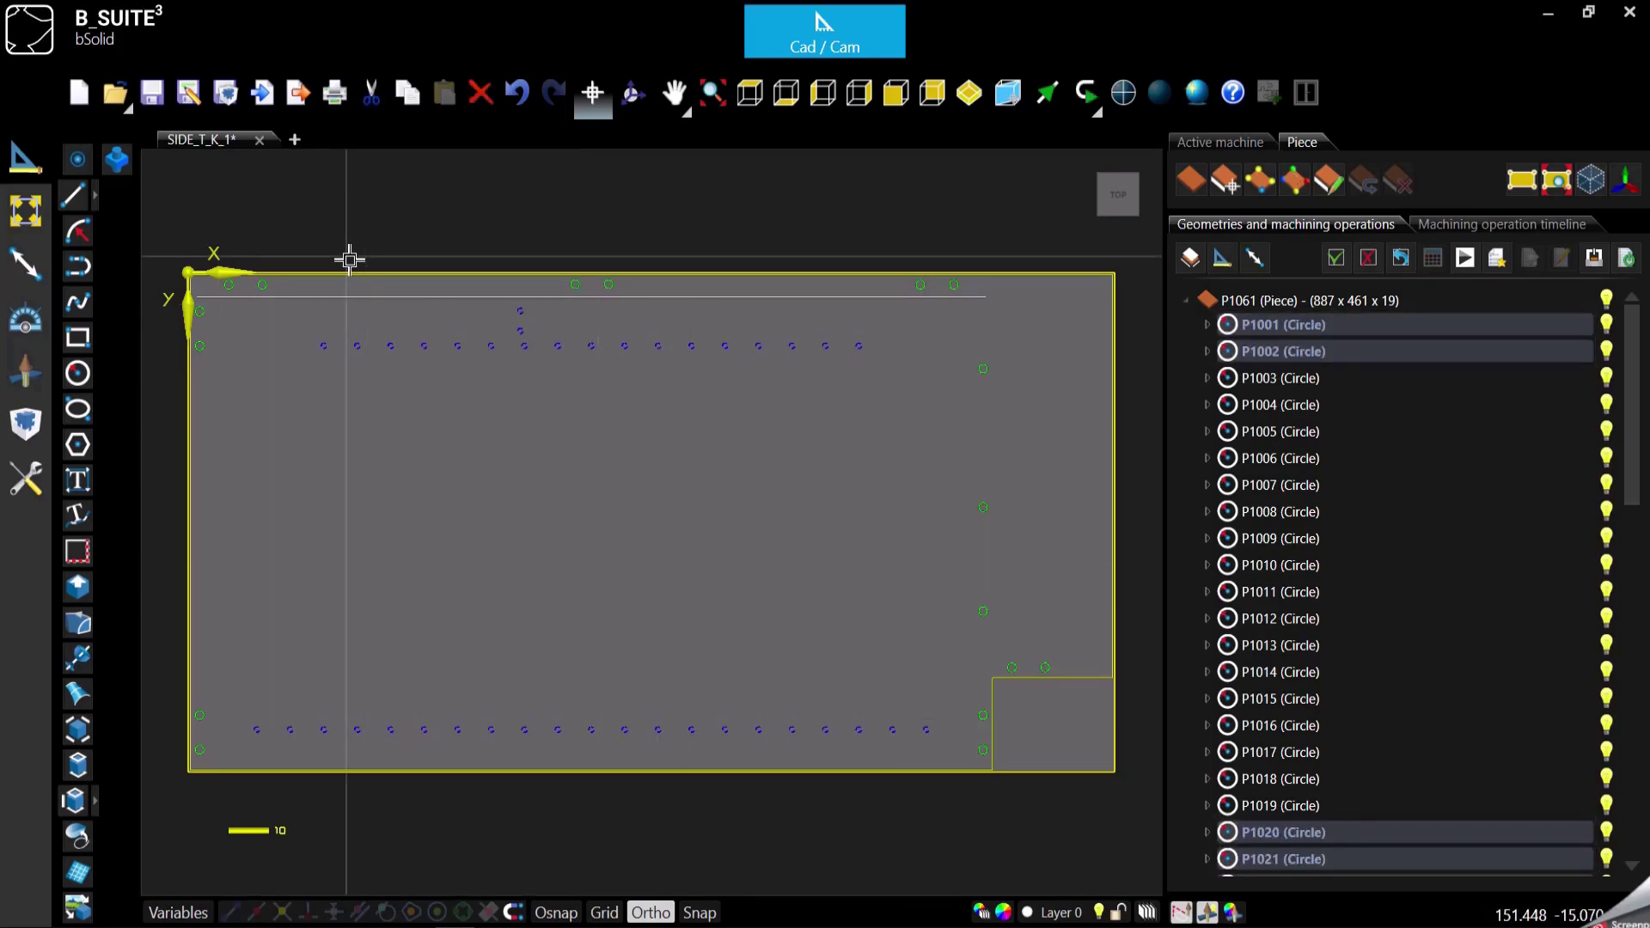
{"action": "left_click", "coordinate": [25, 372]}
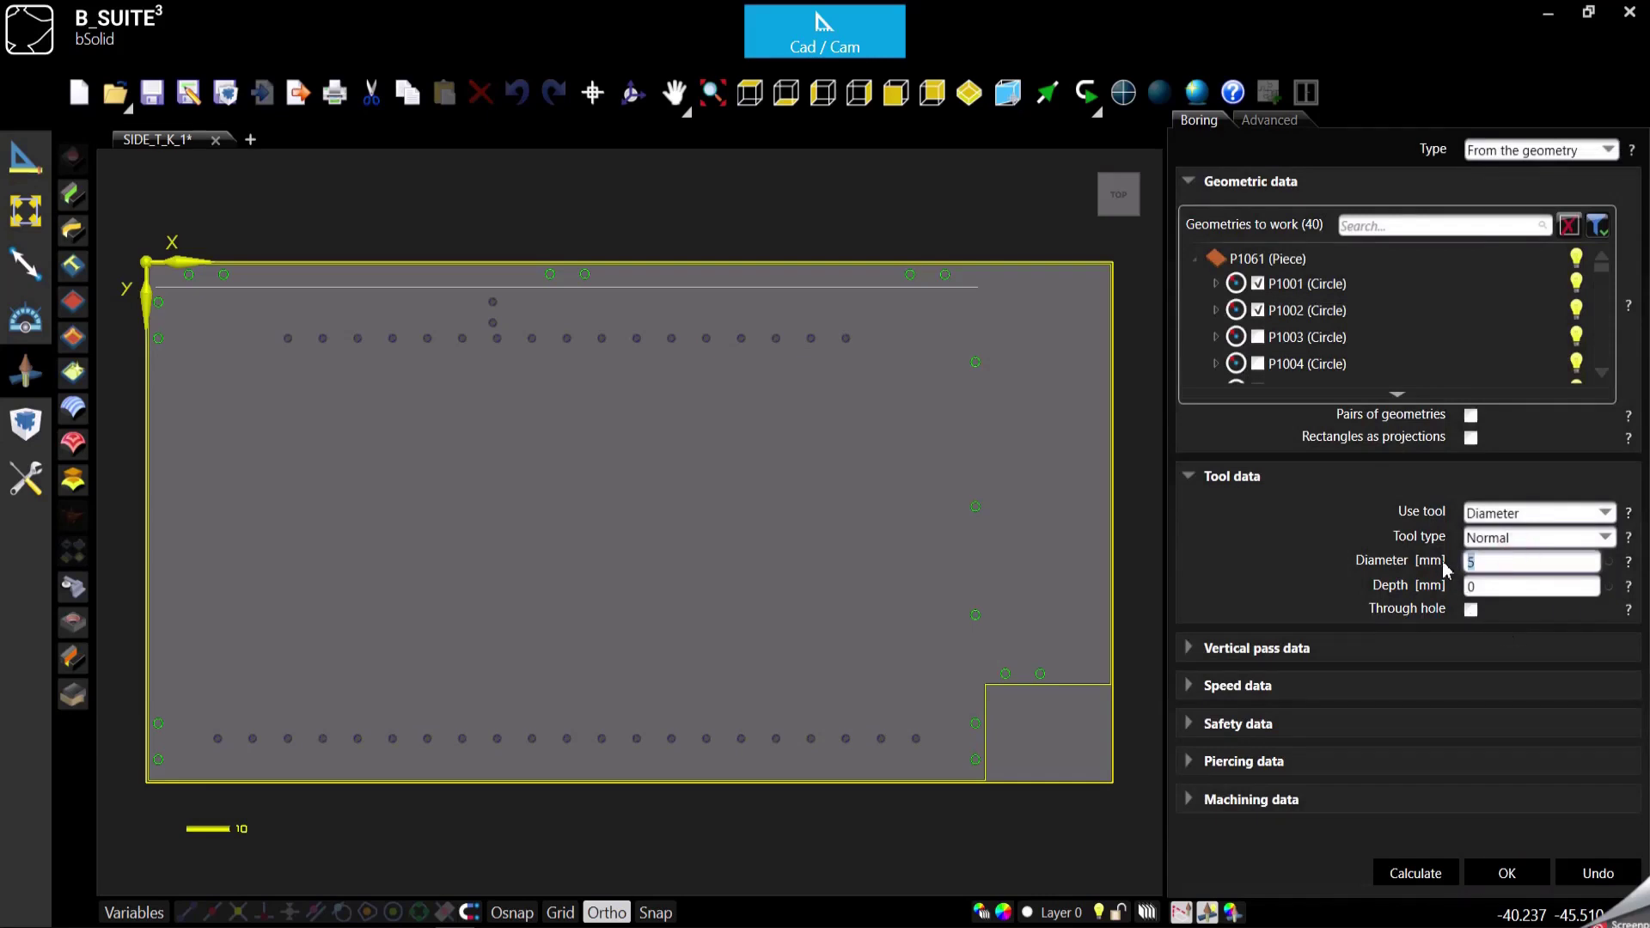
{"action": "left_click", "coordinate": [1506, 514]}
{"action": "left_click", "coordinate": [1497, 542]}
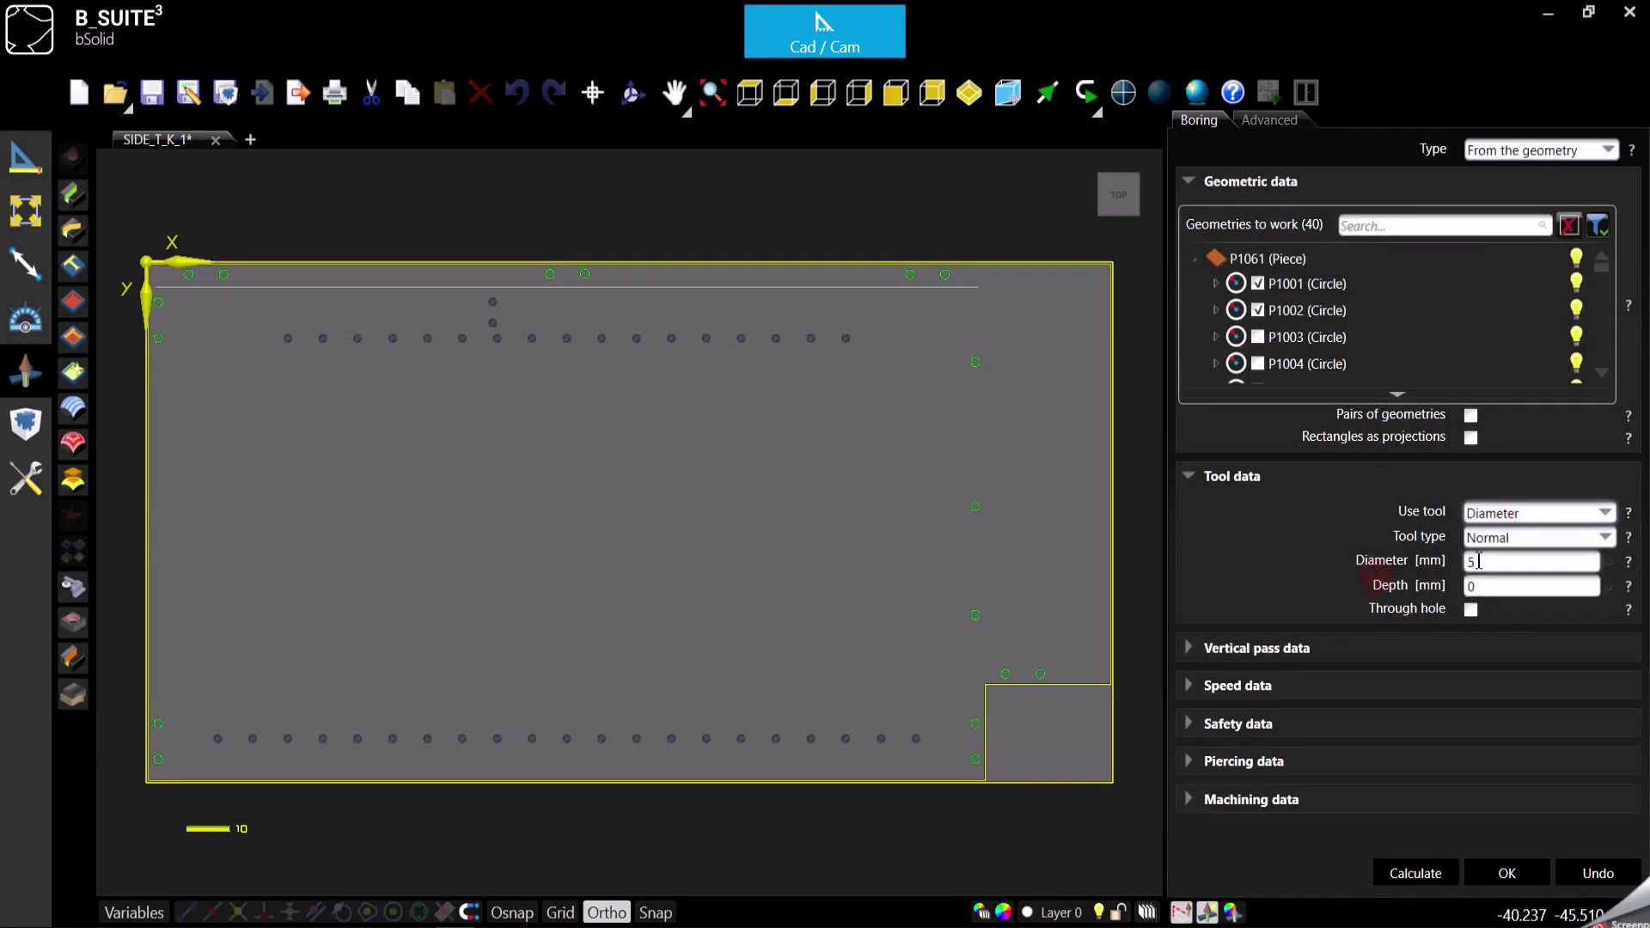
{"action": "left_click", "coordinate": [1517, 514]}
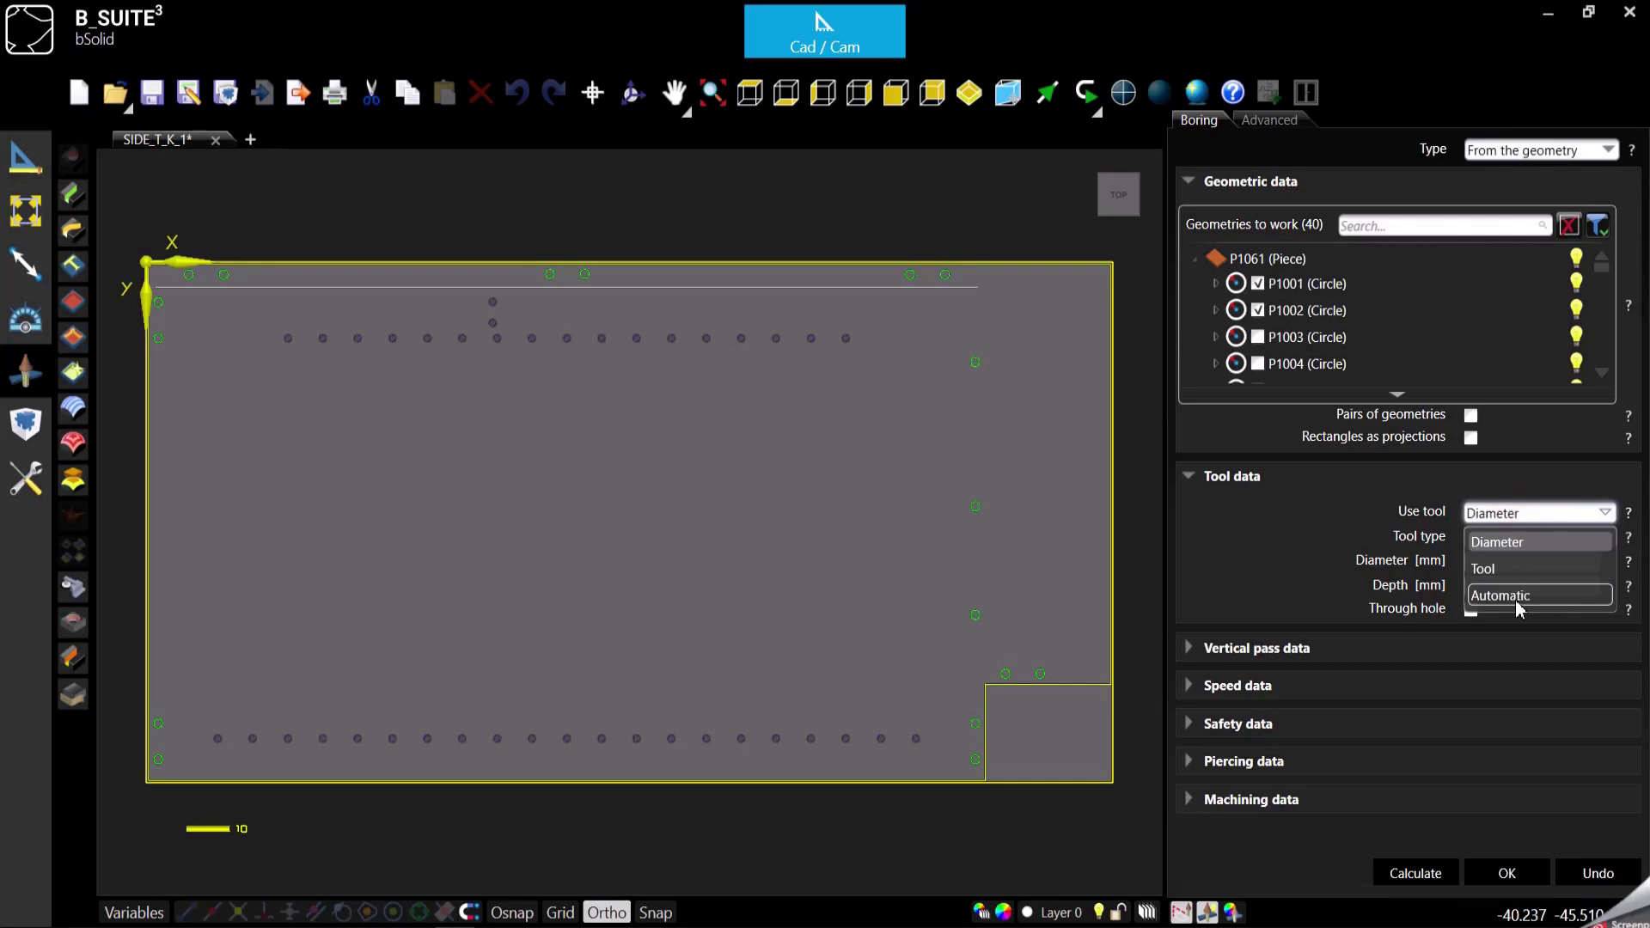
{"action": "left_click", "coordinate": [1513, 597]}
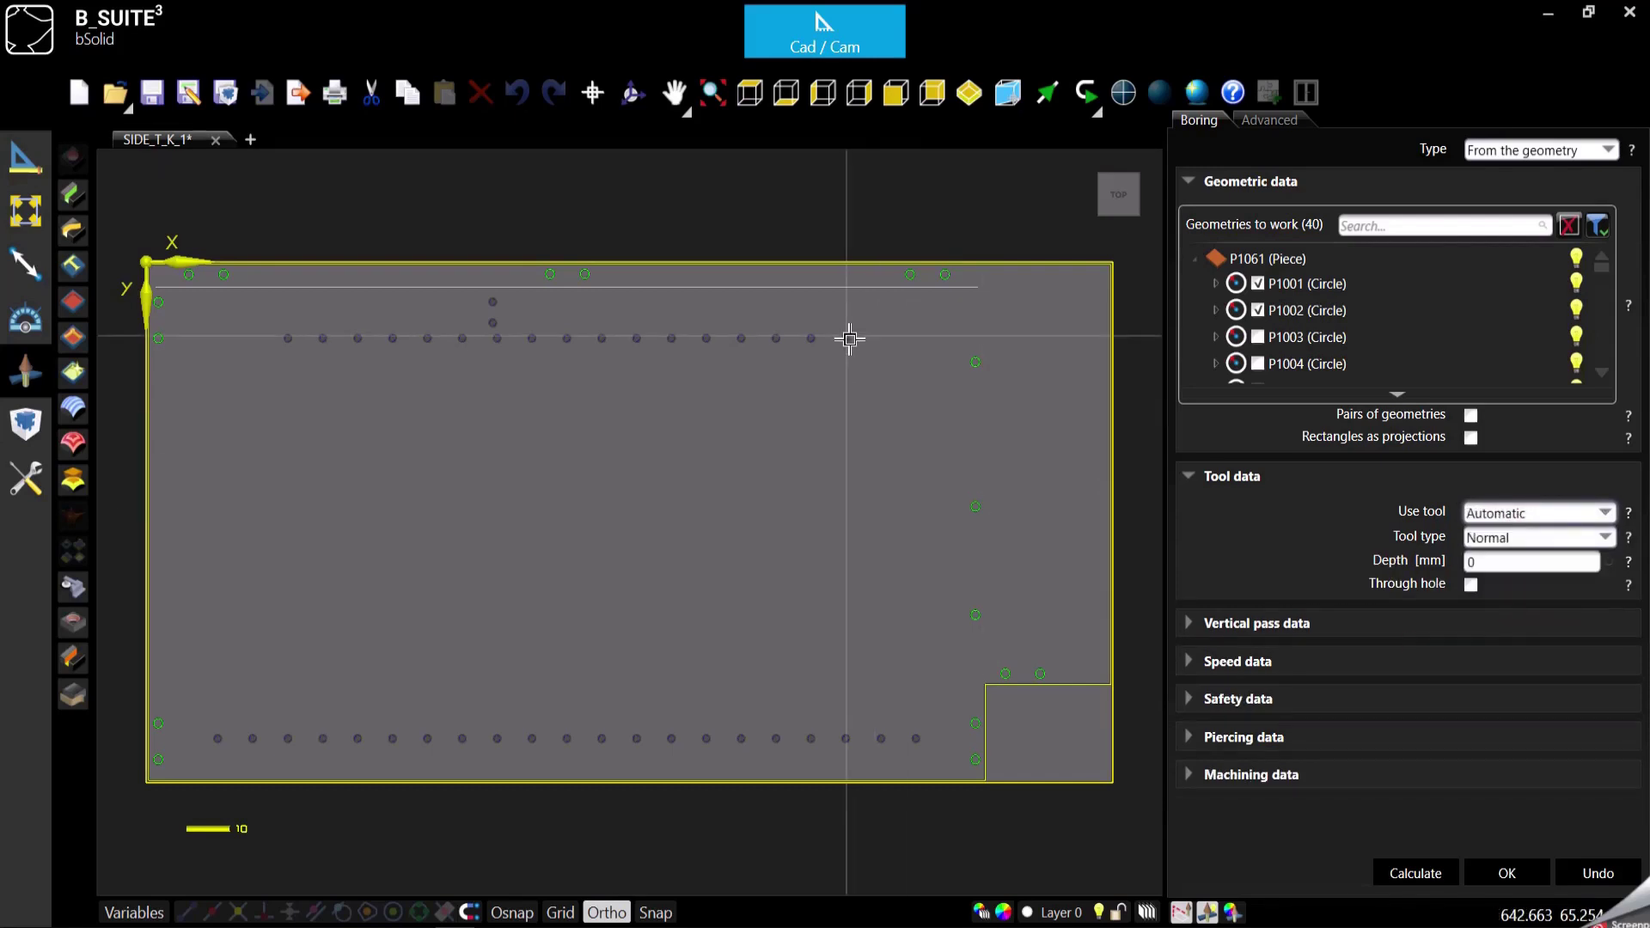
- Set the boring depth to 12 mm, apply the operation and clear the selection
{"action": "double_click", "coordinate": [1505, 563]}
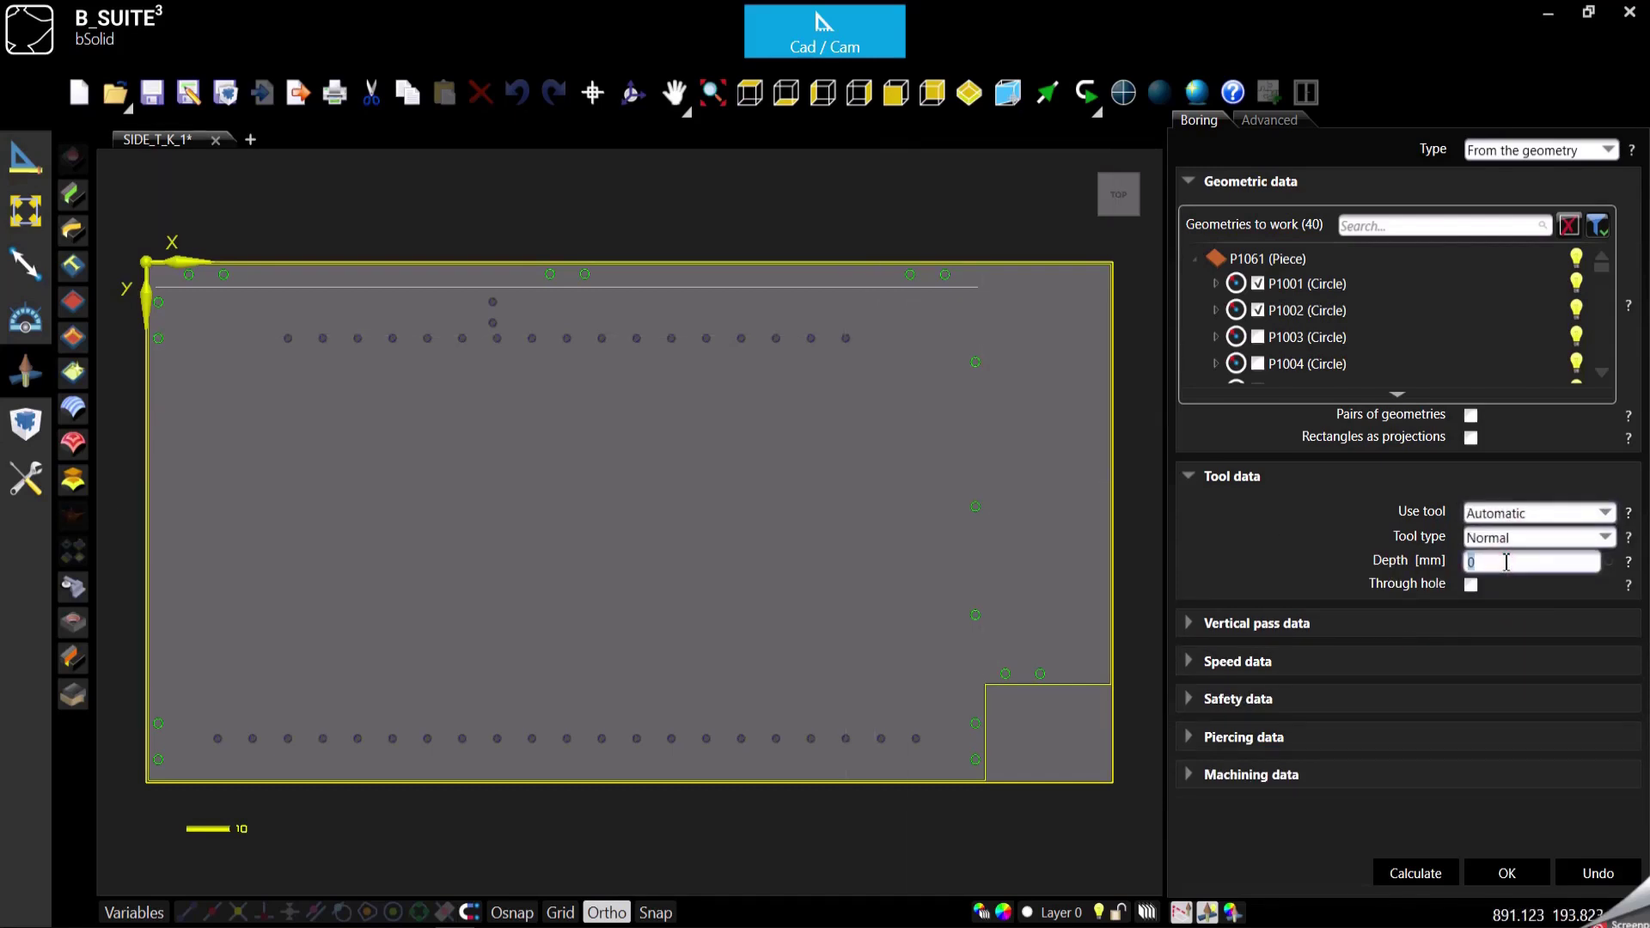
{"action": "type", "text": "12"}
{"action": "left_click", "coordinate": [1514, 875]}
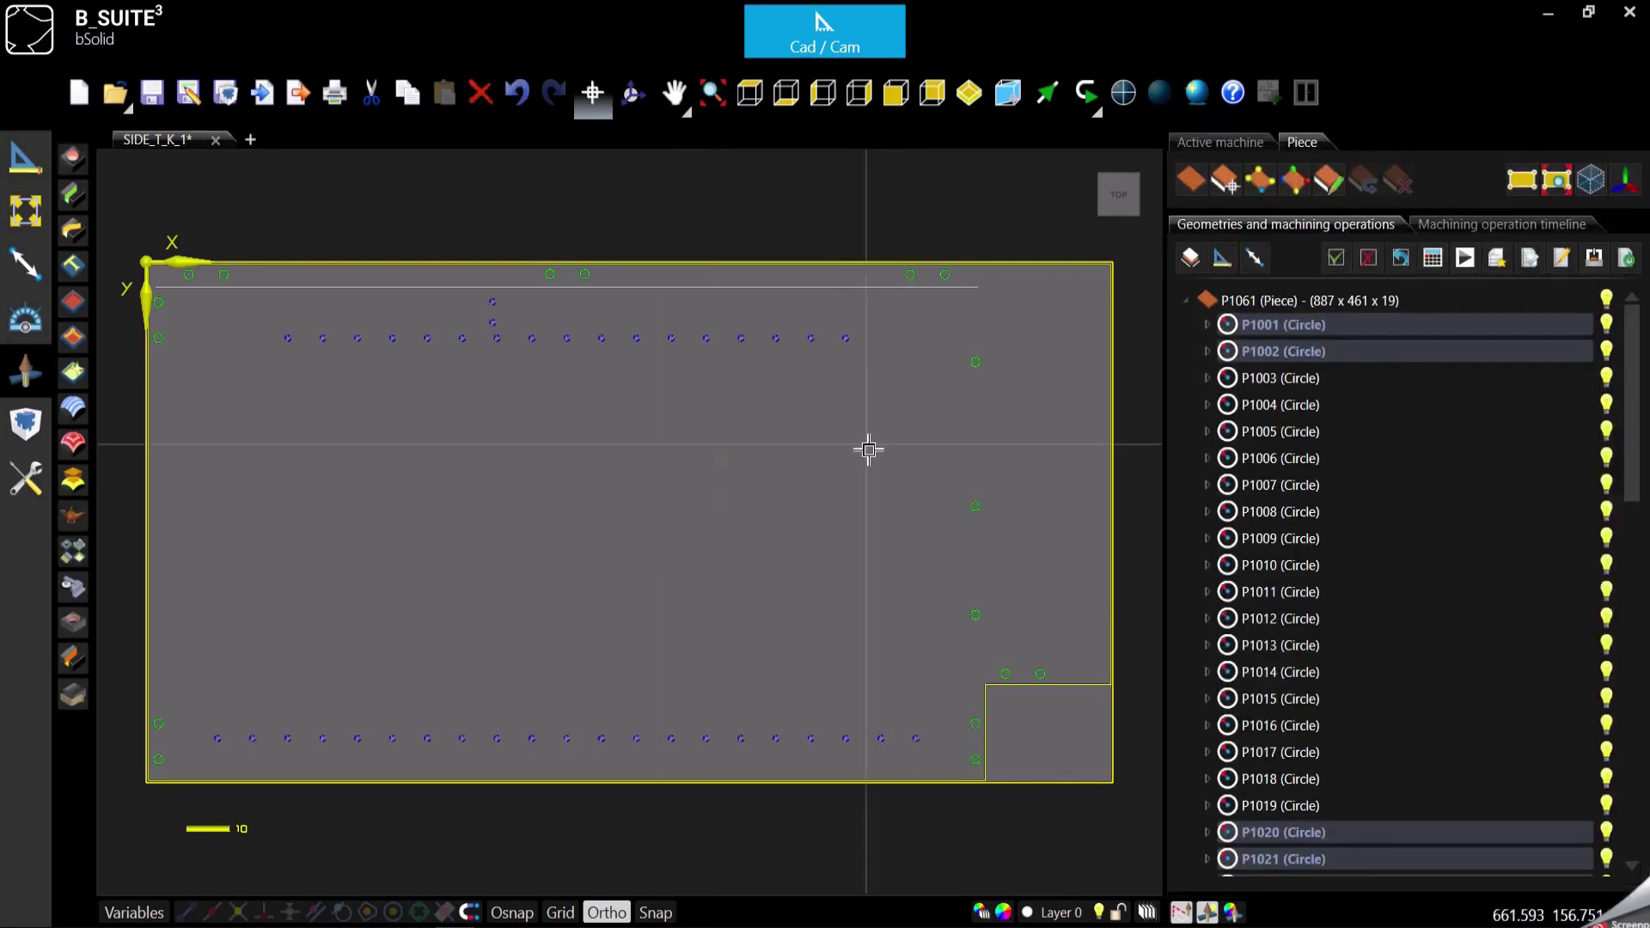
{"action": "left_click", "coordinate": [809, 479]}
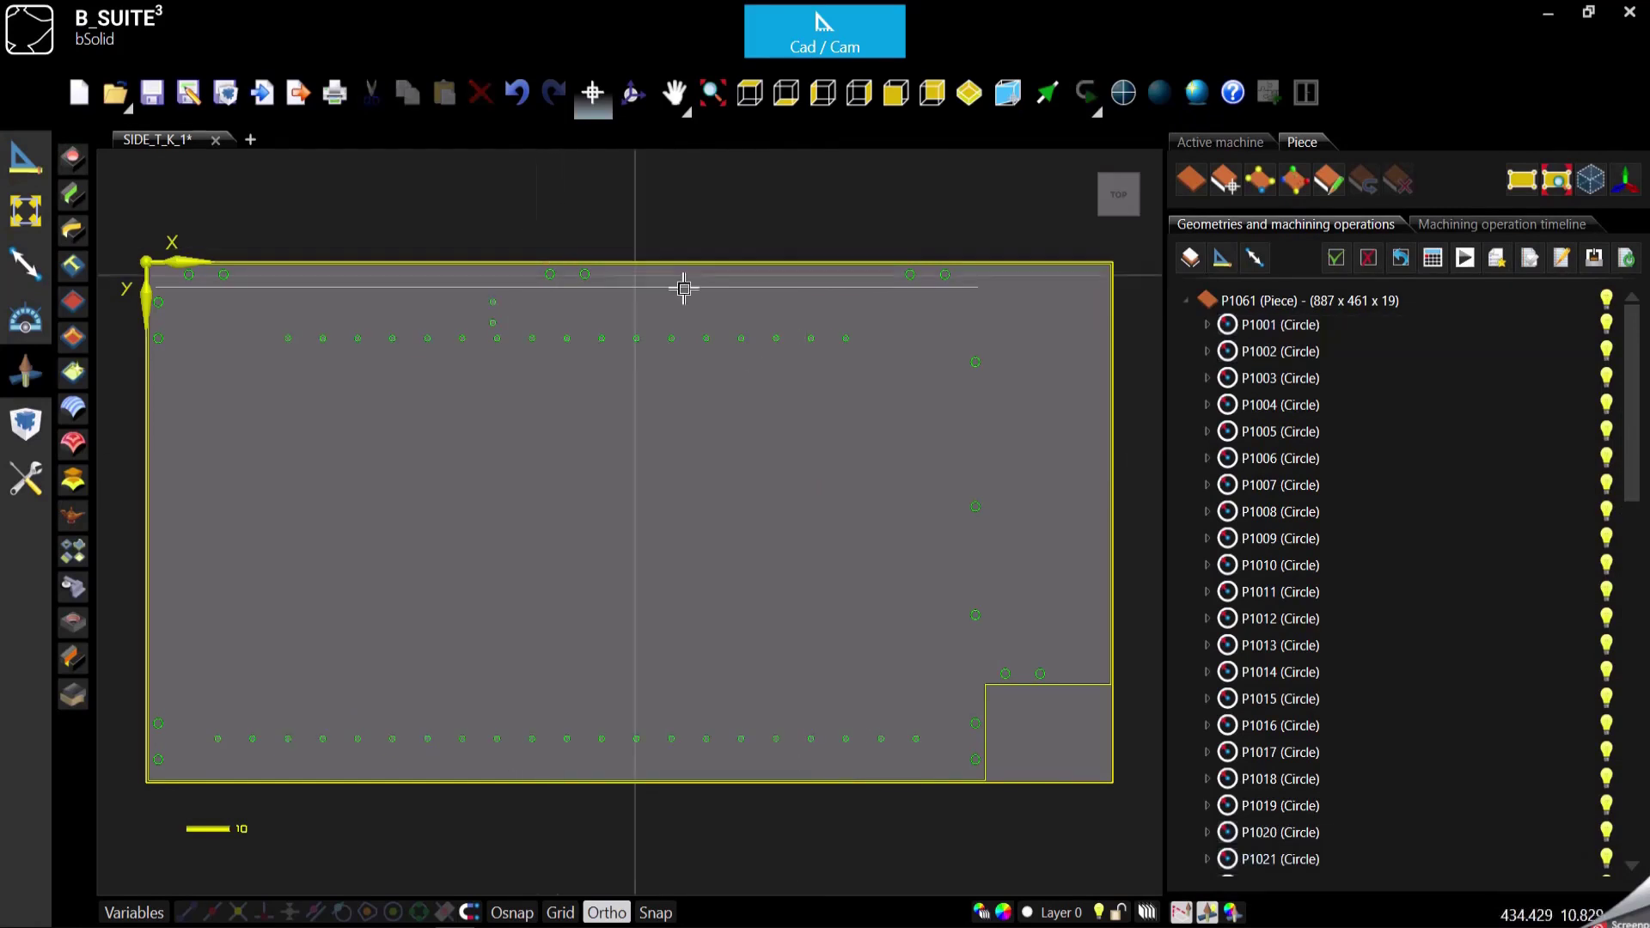
- Start a milling operation on the long straight line near the piece's upper edge and assign the 1_4DOWN tool
{"action": "left_click", "coordinate": [970, 96]}
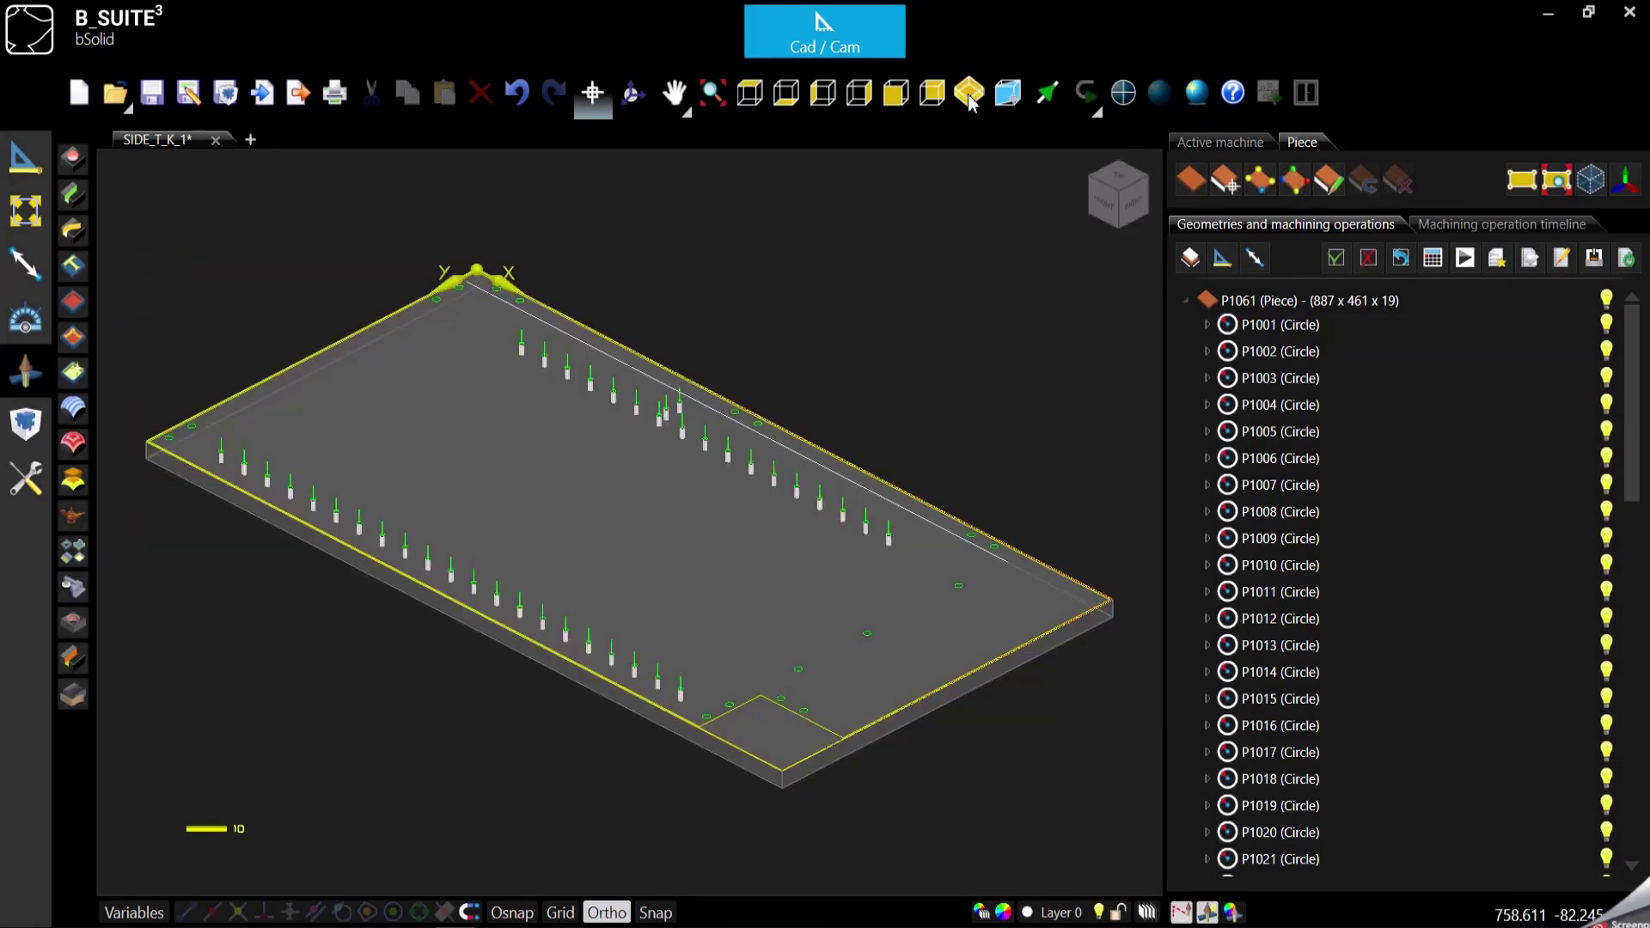
{"action": "left_click", "coordinate": [751, 92]}
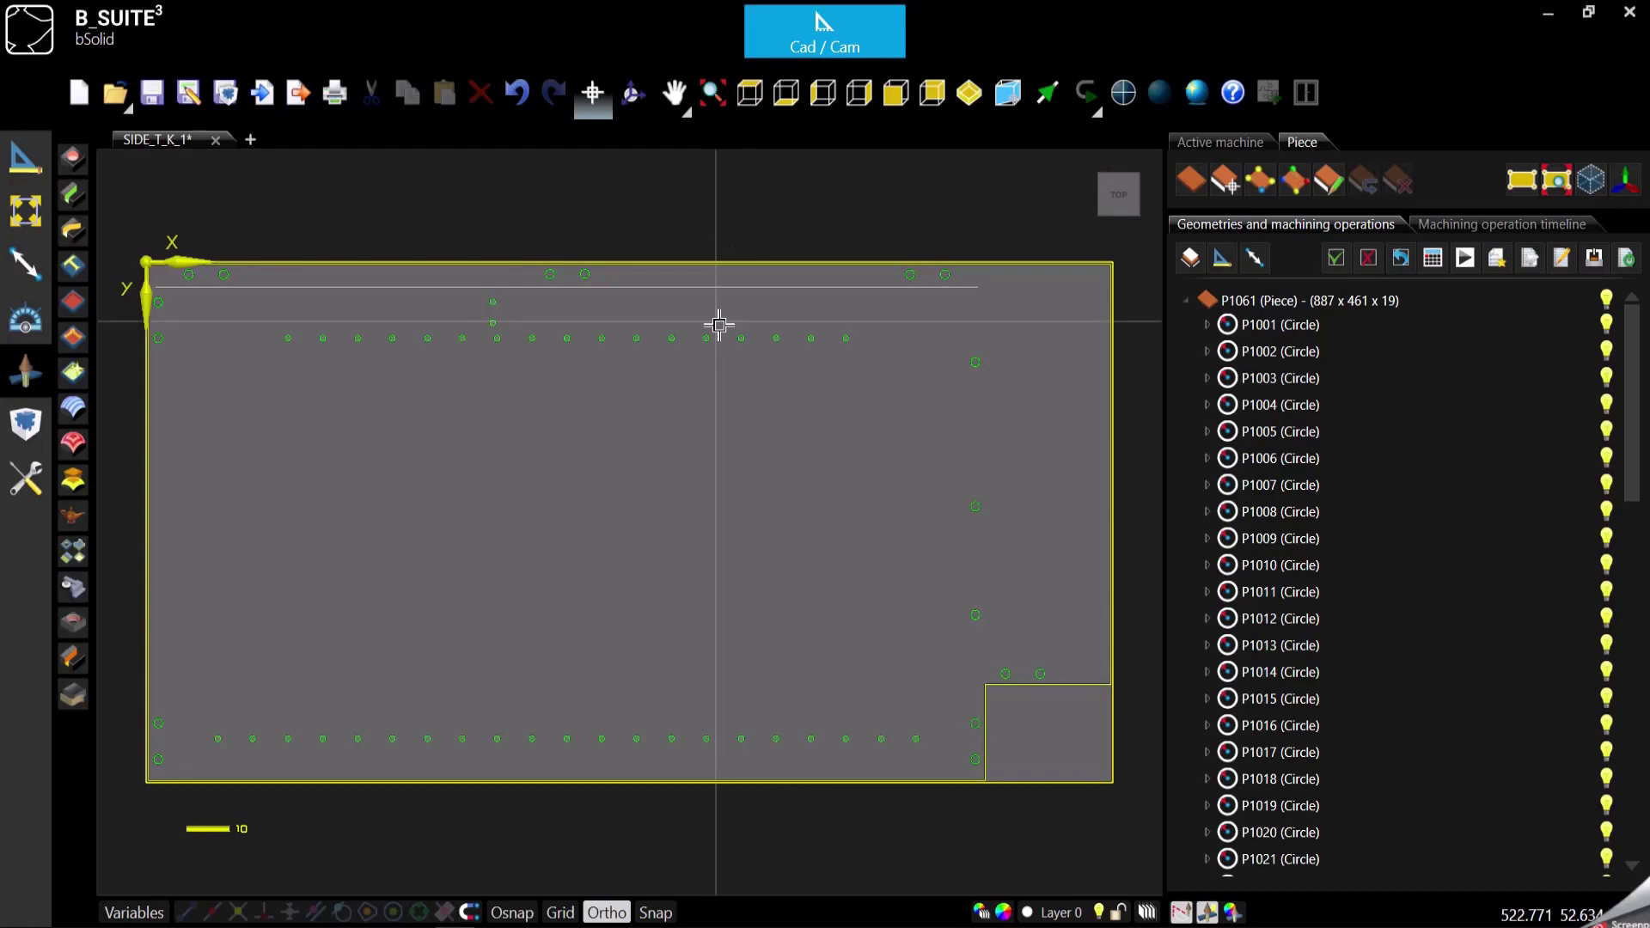
{"action": "left_click", "coordinate": [883, 289]}
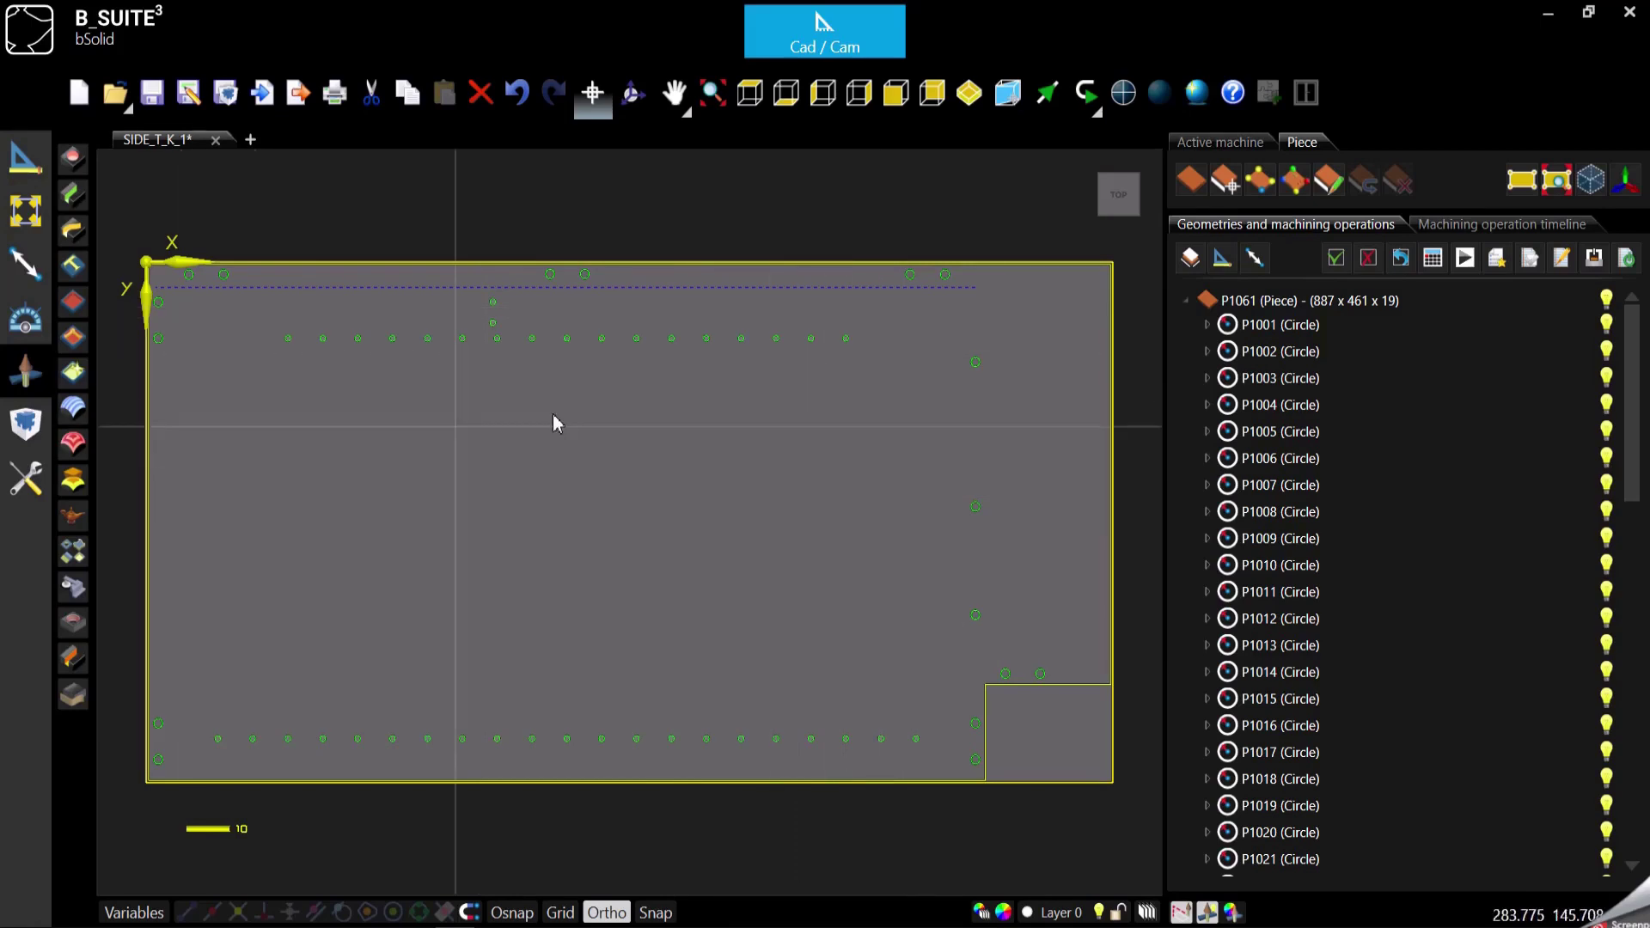
{"action": "left_click", "coordinate": [78, 233]}
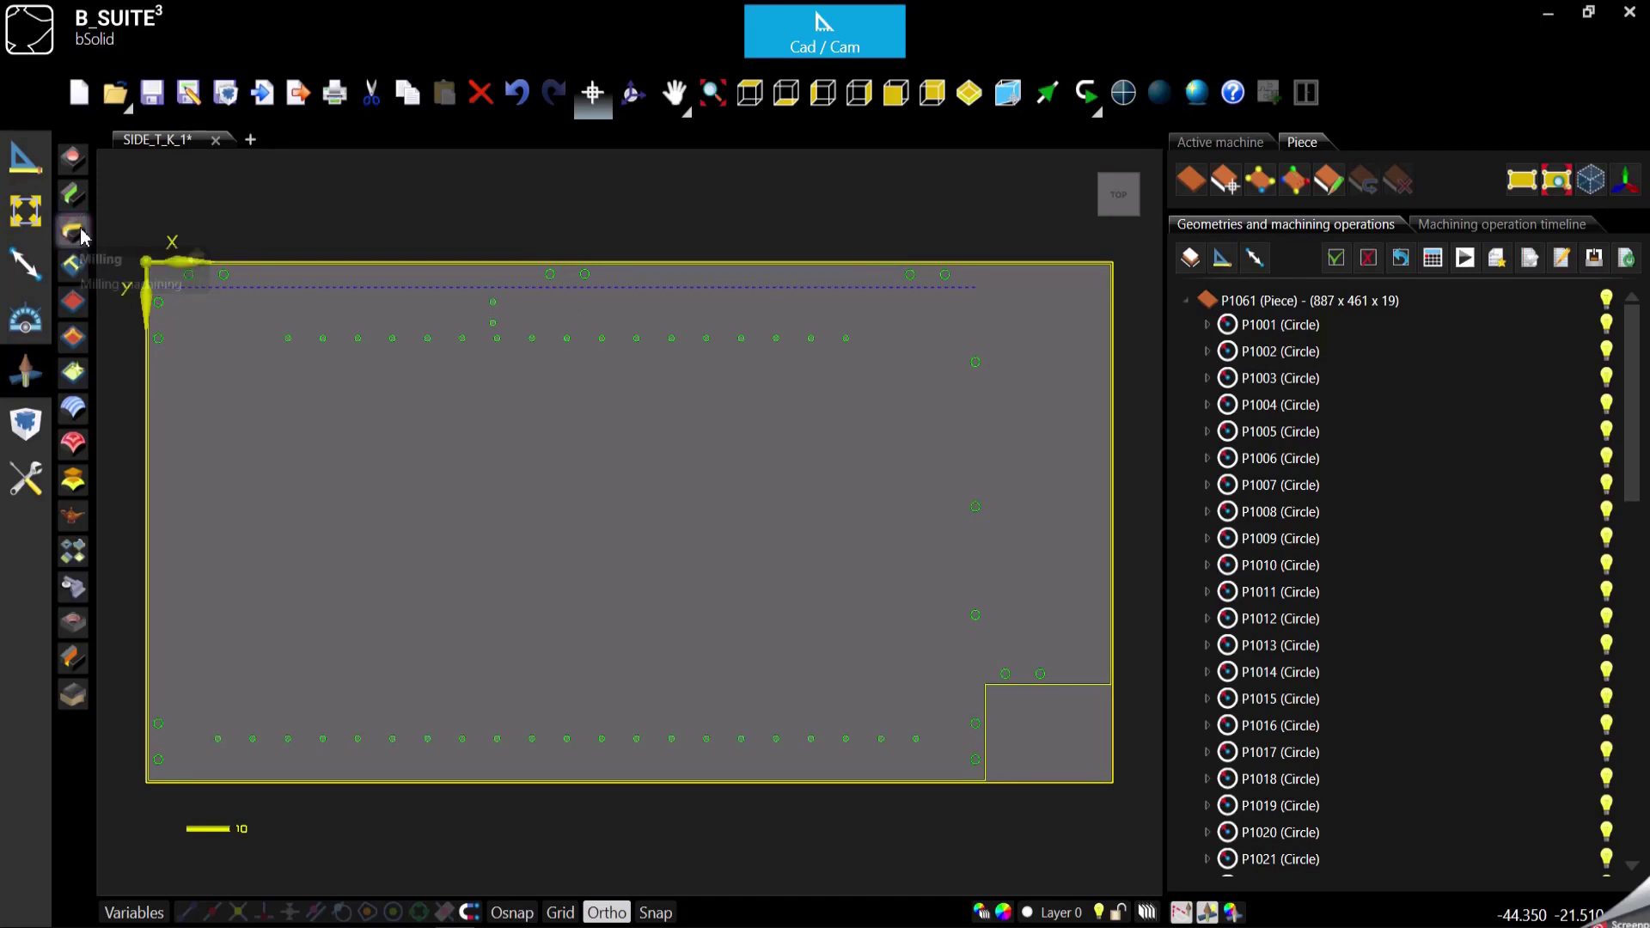
{"action": "left_click", "coordinate": [1019, 415]}
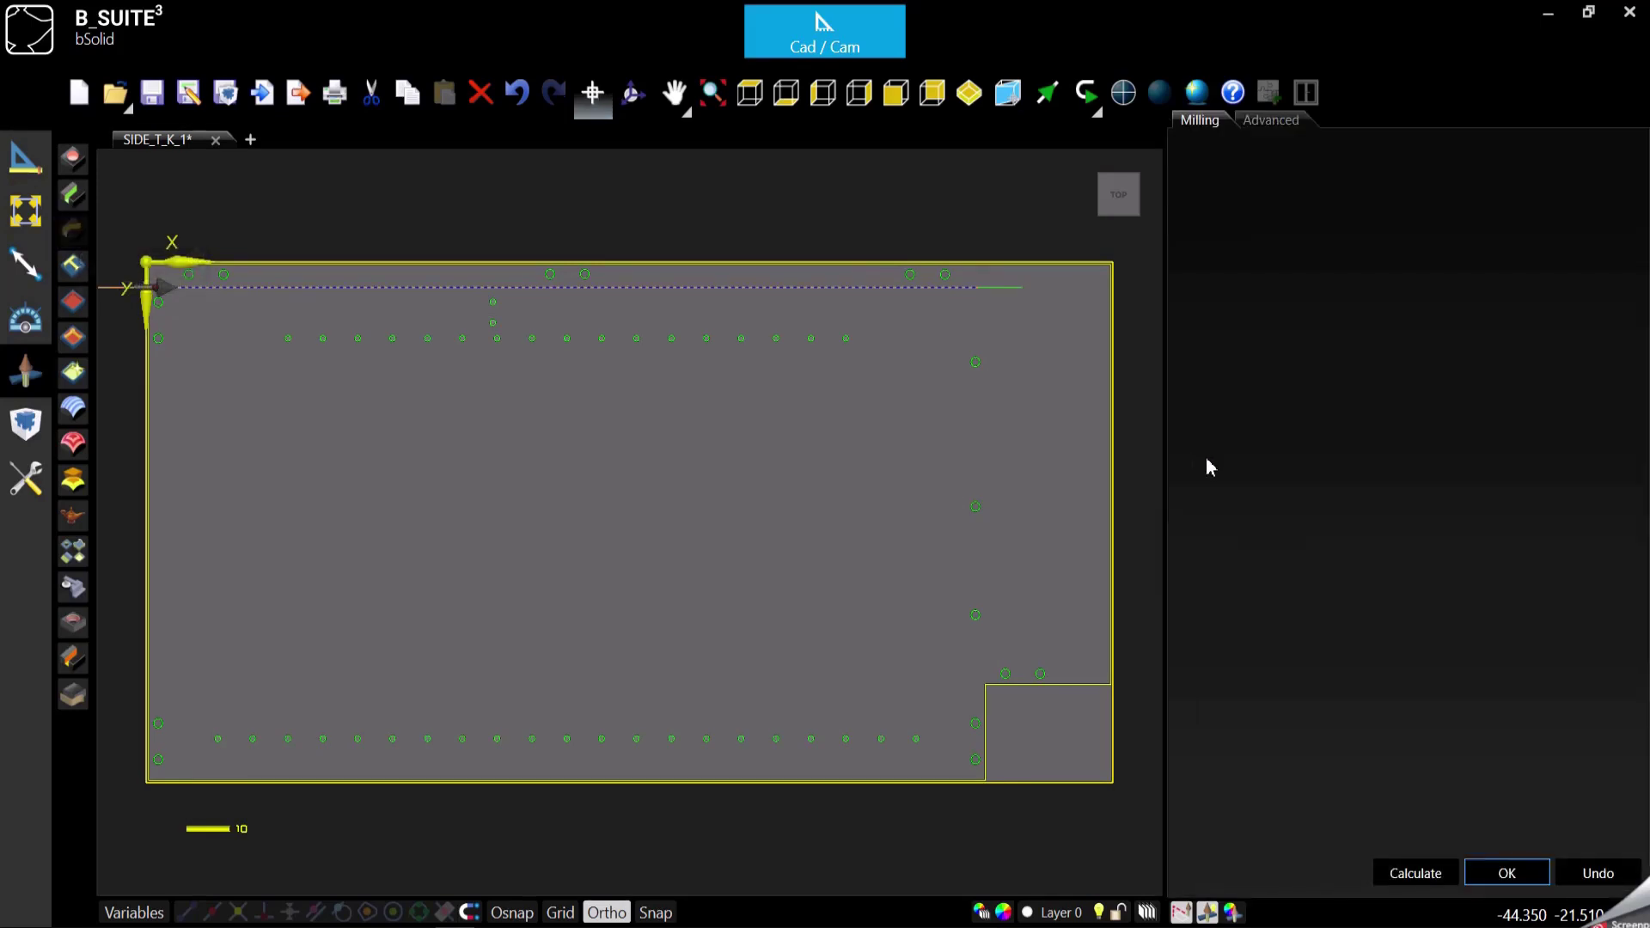
{"action": "left_click", "coordinate": [1346, 555]}
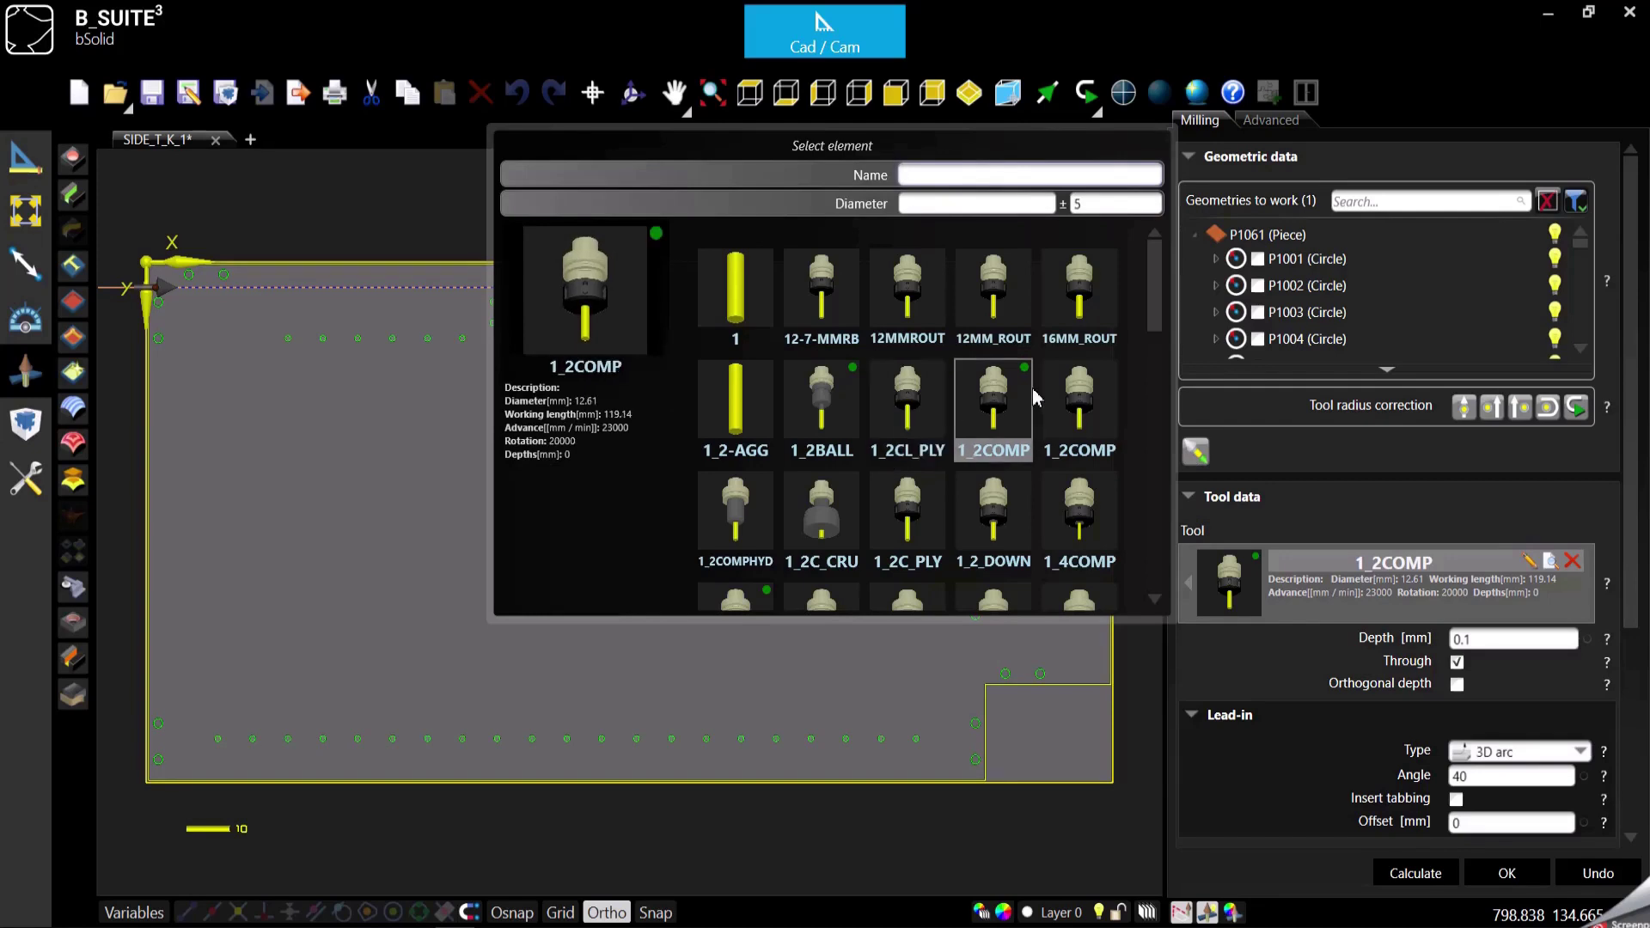
{"action": "scroll", "coordinate": [1033, 389], "scroll_direction": "down", "scroll_amount": 2}
{"action": "scroll", "coordinate": [1033, 388], "scroll_direction": "down", "scroll_amount": 1}
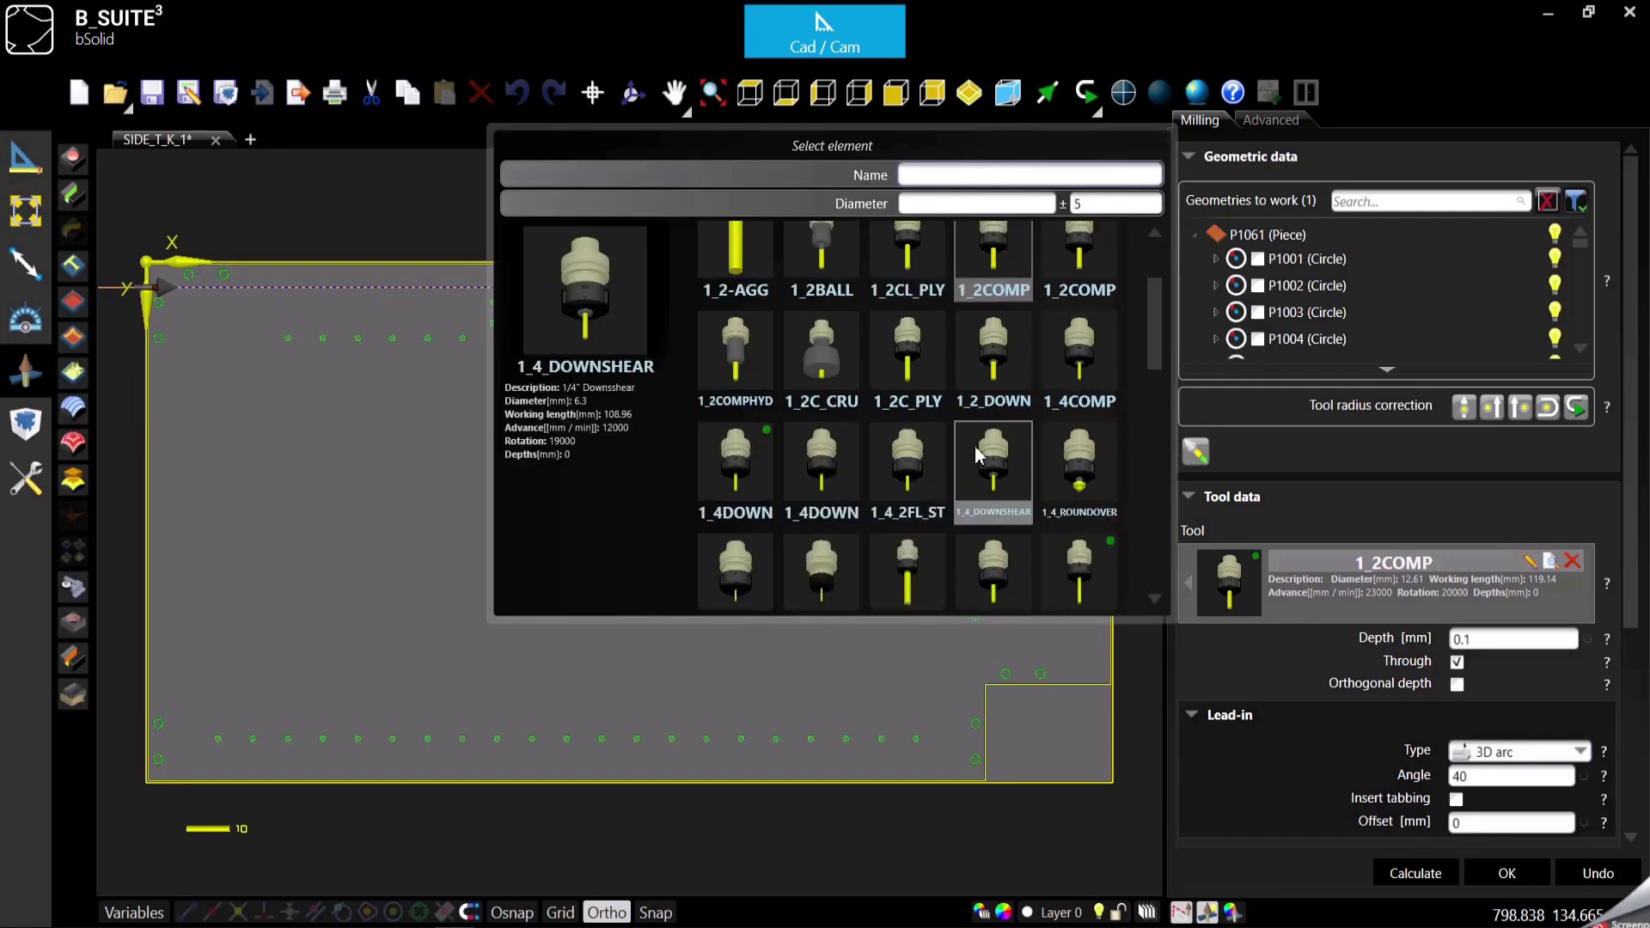
{"action": "left_click", "coordinate": [749, 474]}
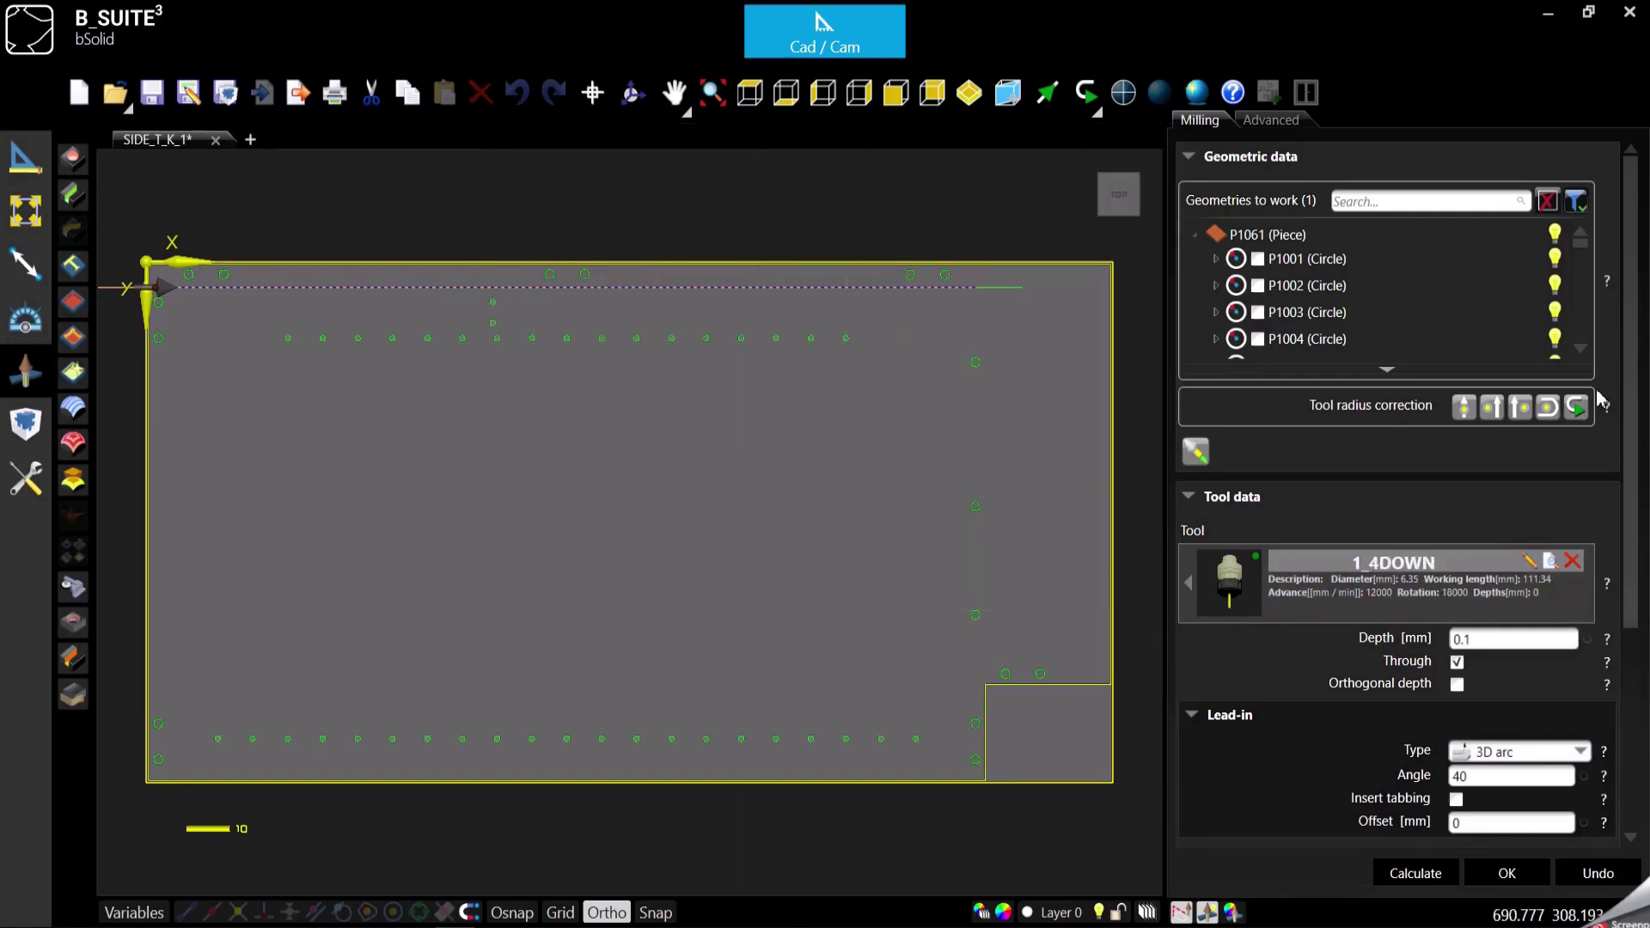
- Make the groove a non-through cut 10 mm deep with centred tool radius correction
{"action": "scroll", "coordinate": [1510, 499], "scroll_direction": "down", "scroll_amount": 2}
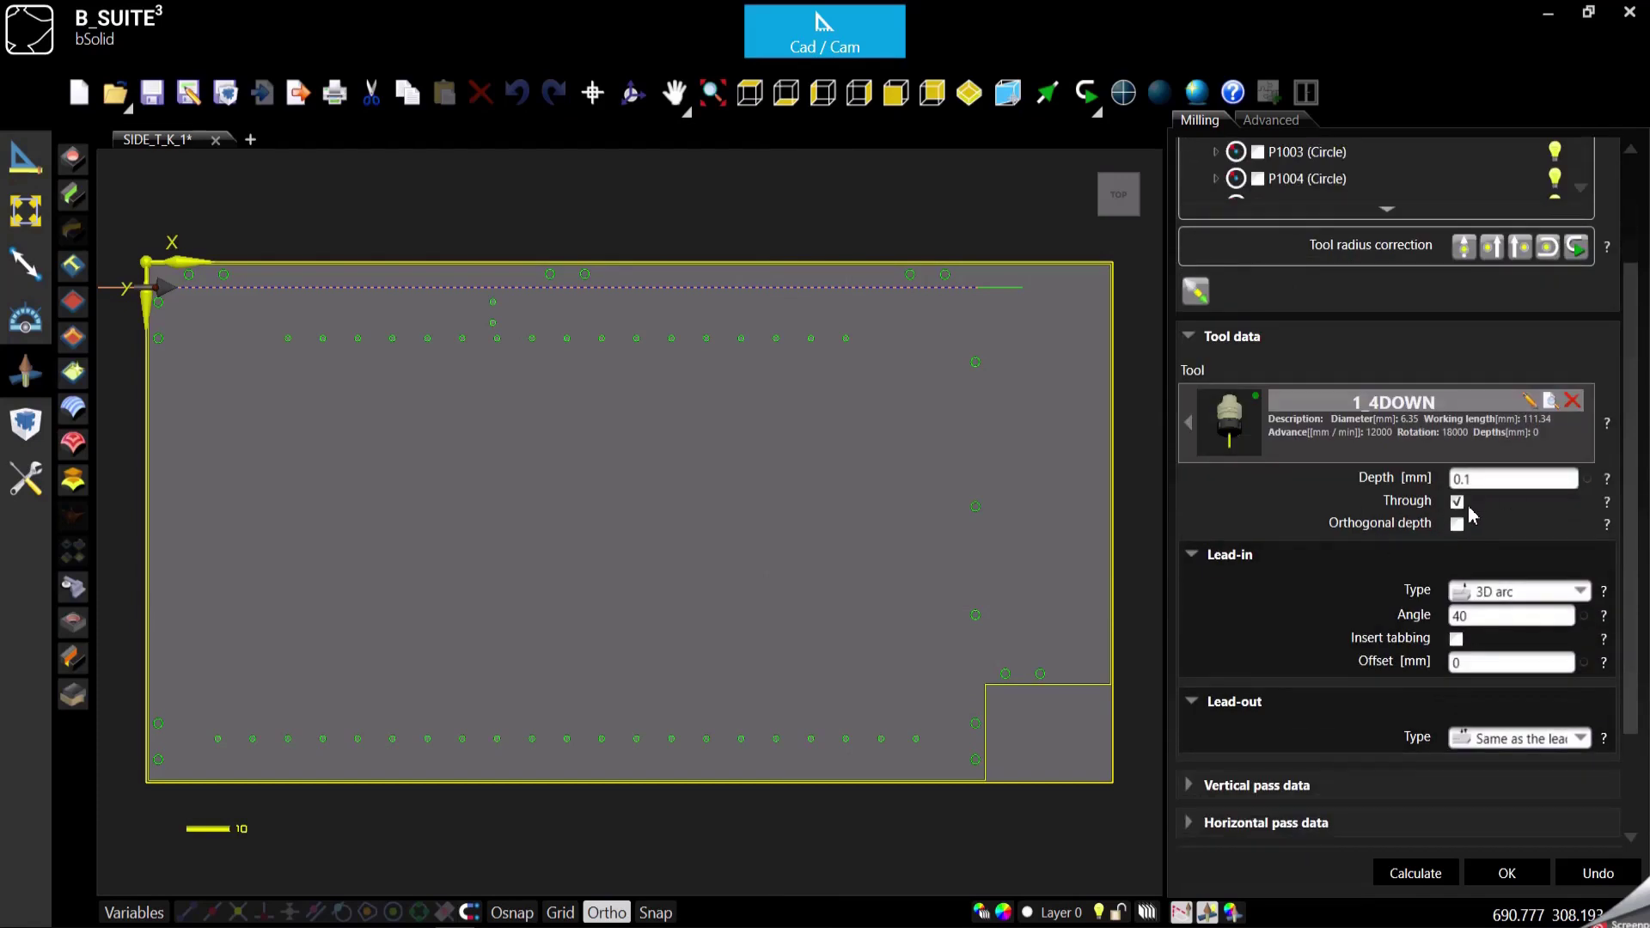
{"action": "left_click", "coordinate": [1457, 501]}
{"action": "double_click", "coordinate": [1481, 479]}
{"action": "type", "text": "10"}
{"action": "scroll", "coordinate": [1504, 528], "scroll_direction": "down", "scroll_amount": 2}
{"action": "scroll", "coordinate": [1384, 712], "scroll_direction": "up", "scroll_amount": 4}
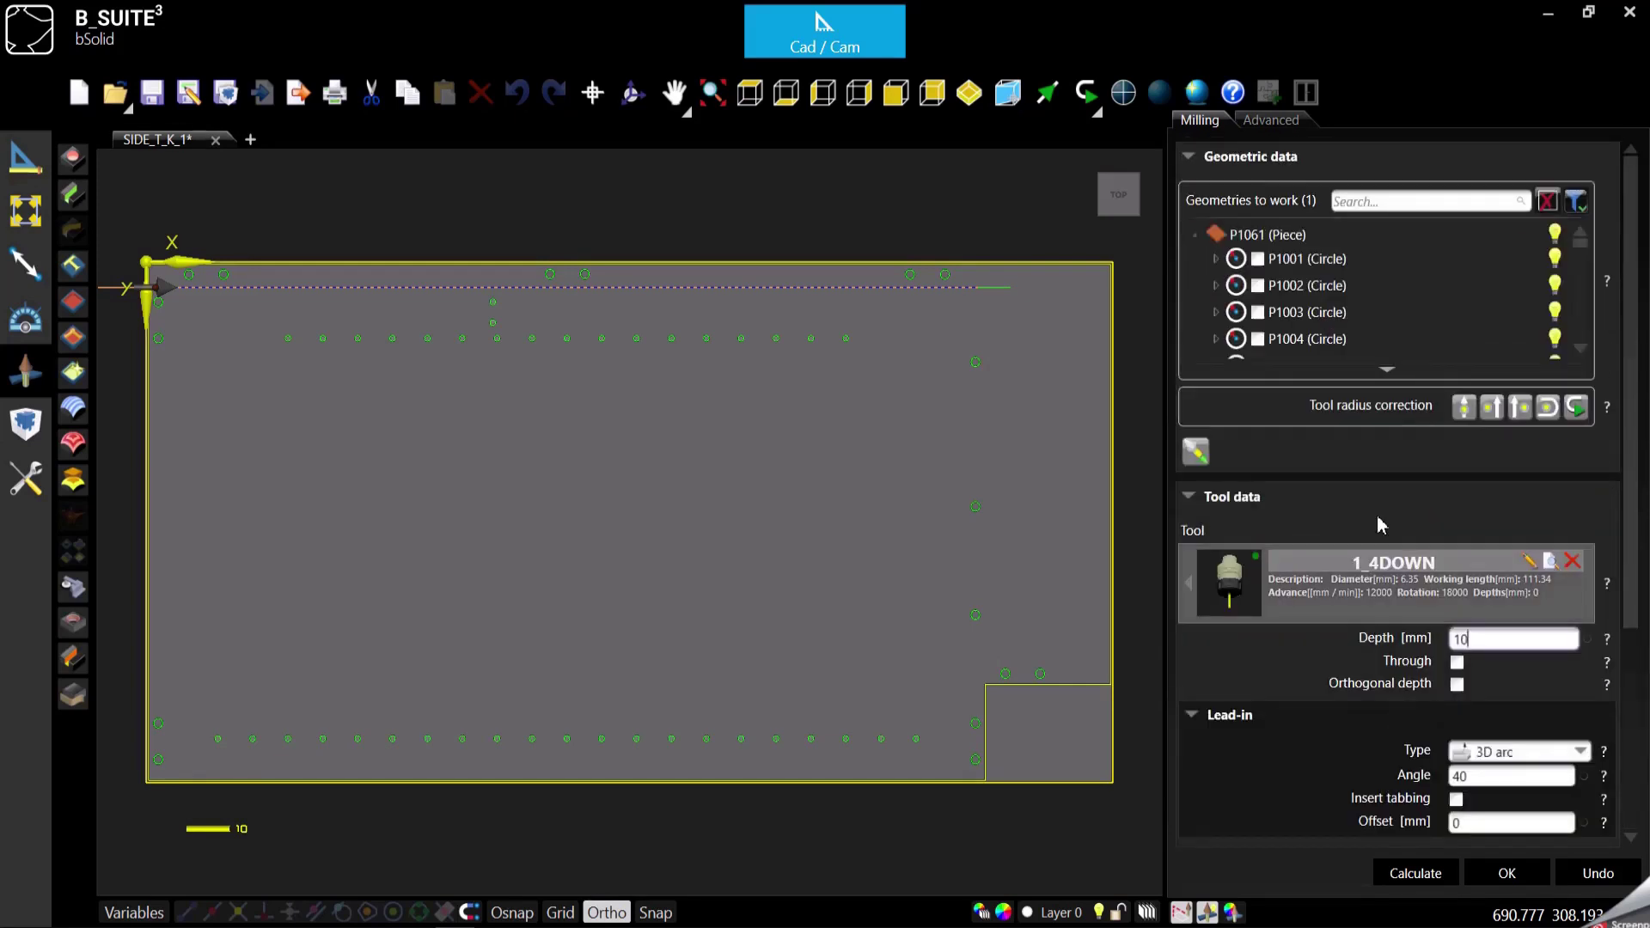
{"action": "left_click", "coordinate": [1460, 415]}
- Set the milling's initial extension to 0 mm in the machining data, calculate the toolpath and apply the operation
{"action": "scroll", "coordinate": [1323, 744], "scroll_direction": "down", "scroll_amount": 4}
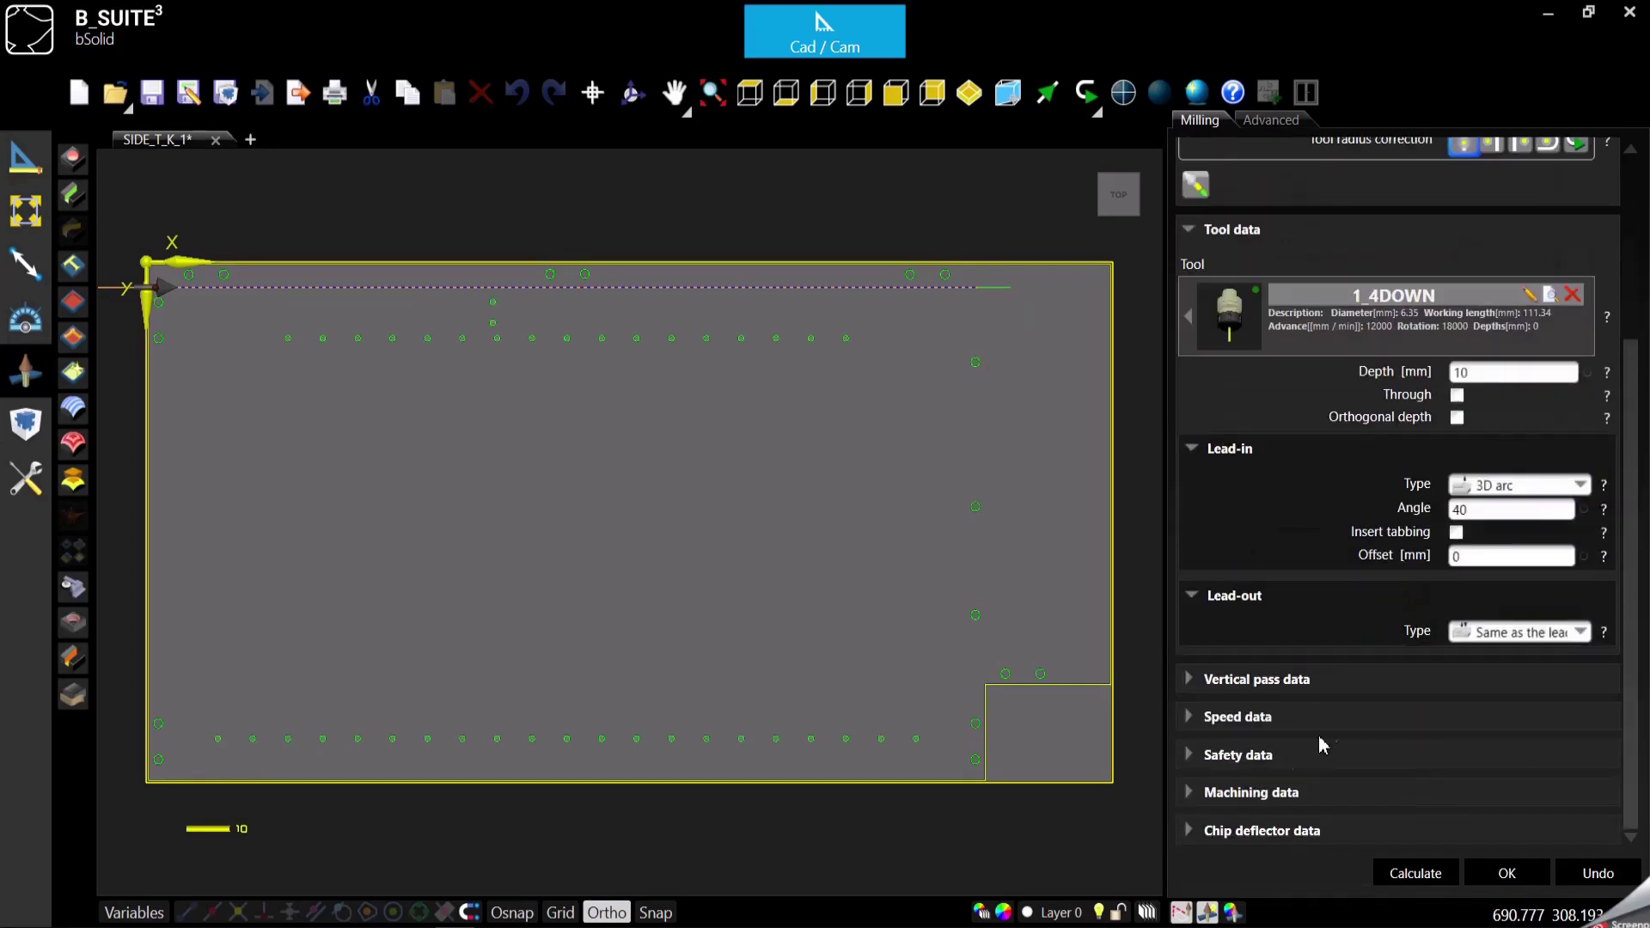
{"action": "left_click", "coordinate": [1190, 791]}
{"action": "scroll", "coordinate": [1341, 724], "scroll_direction": "down", "scroll_amount": 5}
{"action": "double_click", "coordinate": [1472, 553]}
{"action": "type", "text": "0"}
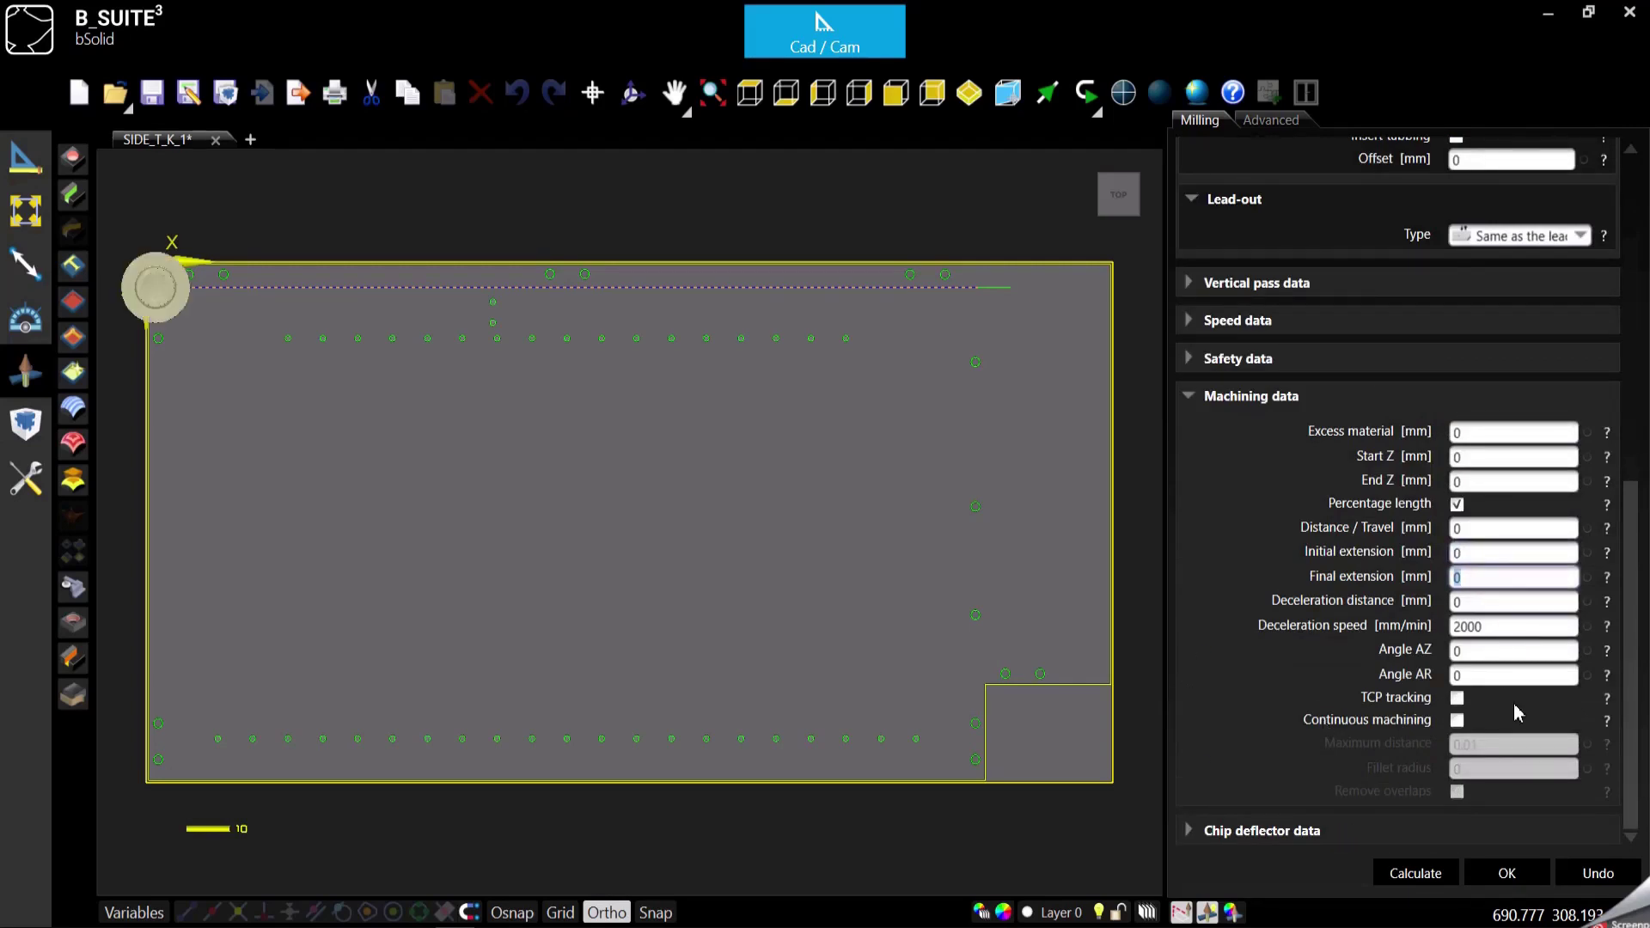
{"action": "double_click", "coordinate": [1482, 599]}
{"action": "left_click", "coordinate": [1411, 872]}
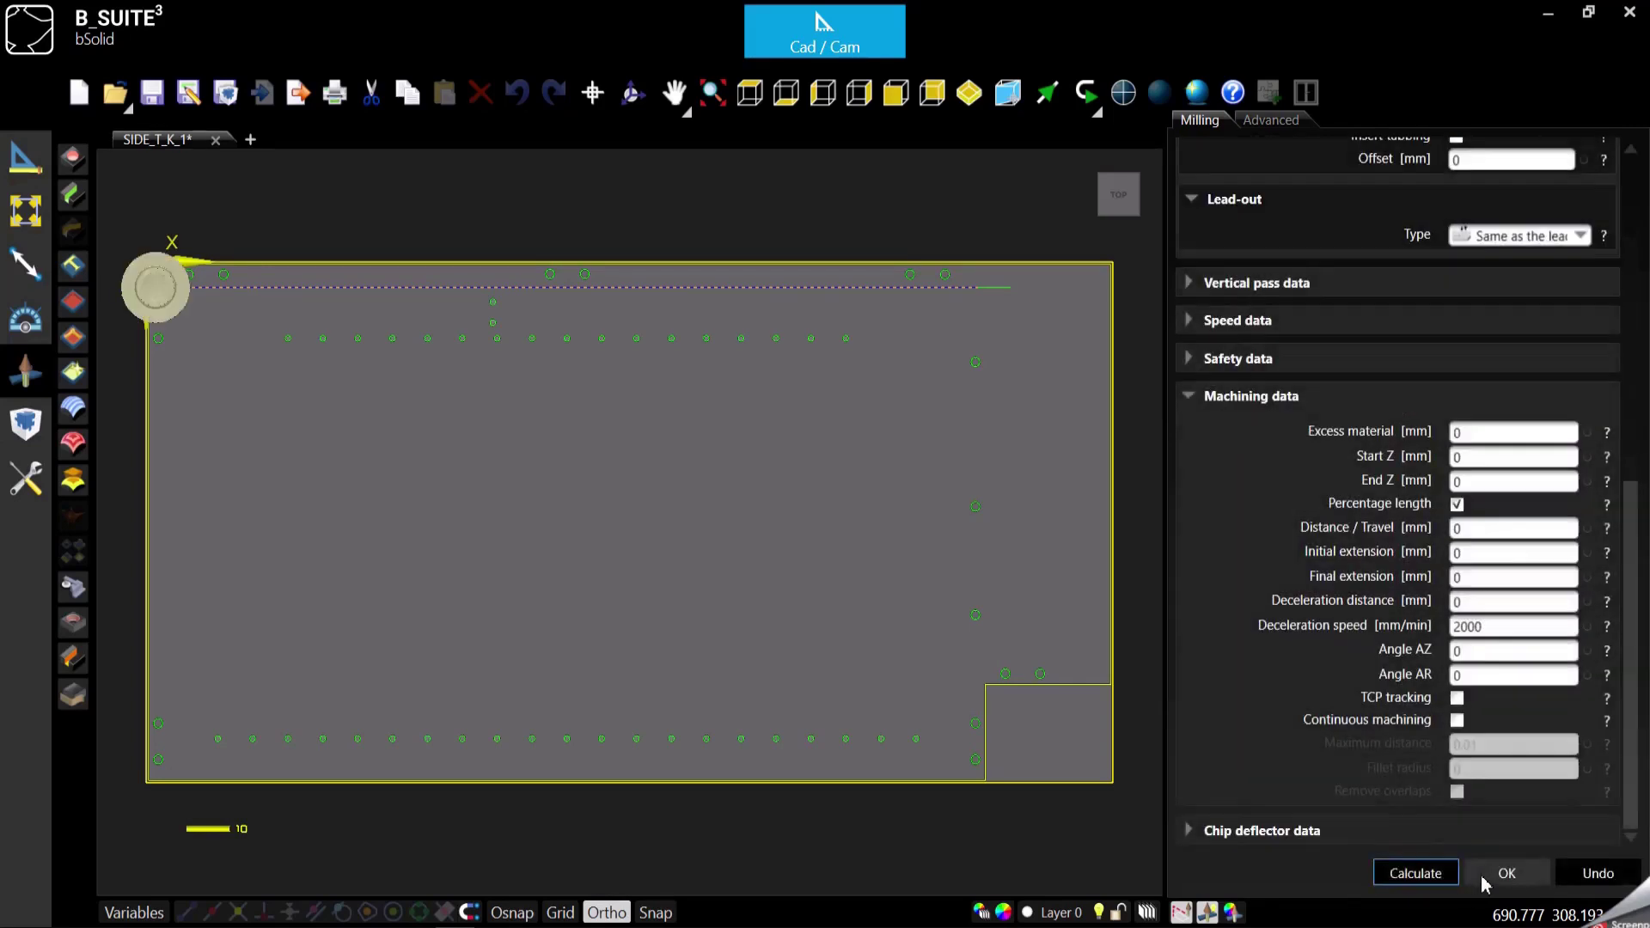
{"action": "key", "text": "Return"}
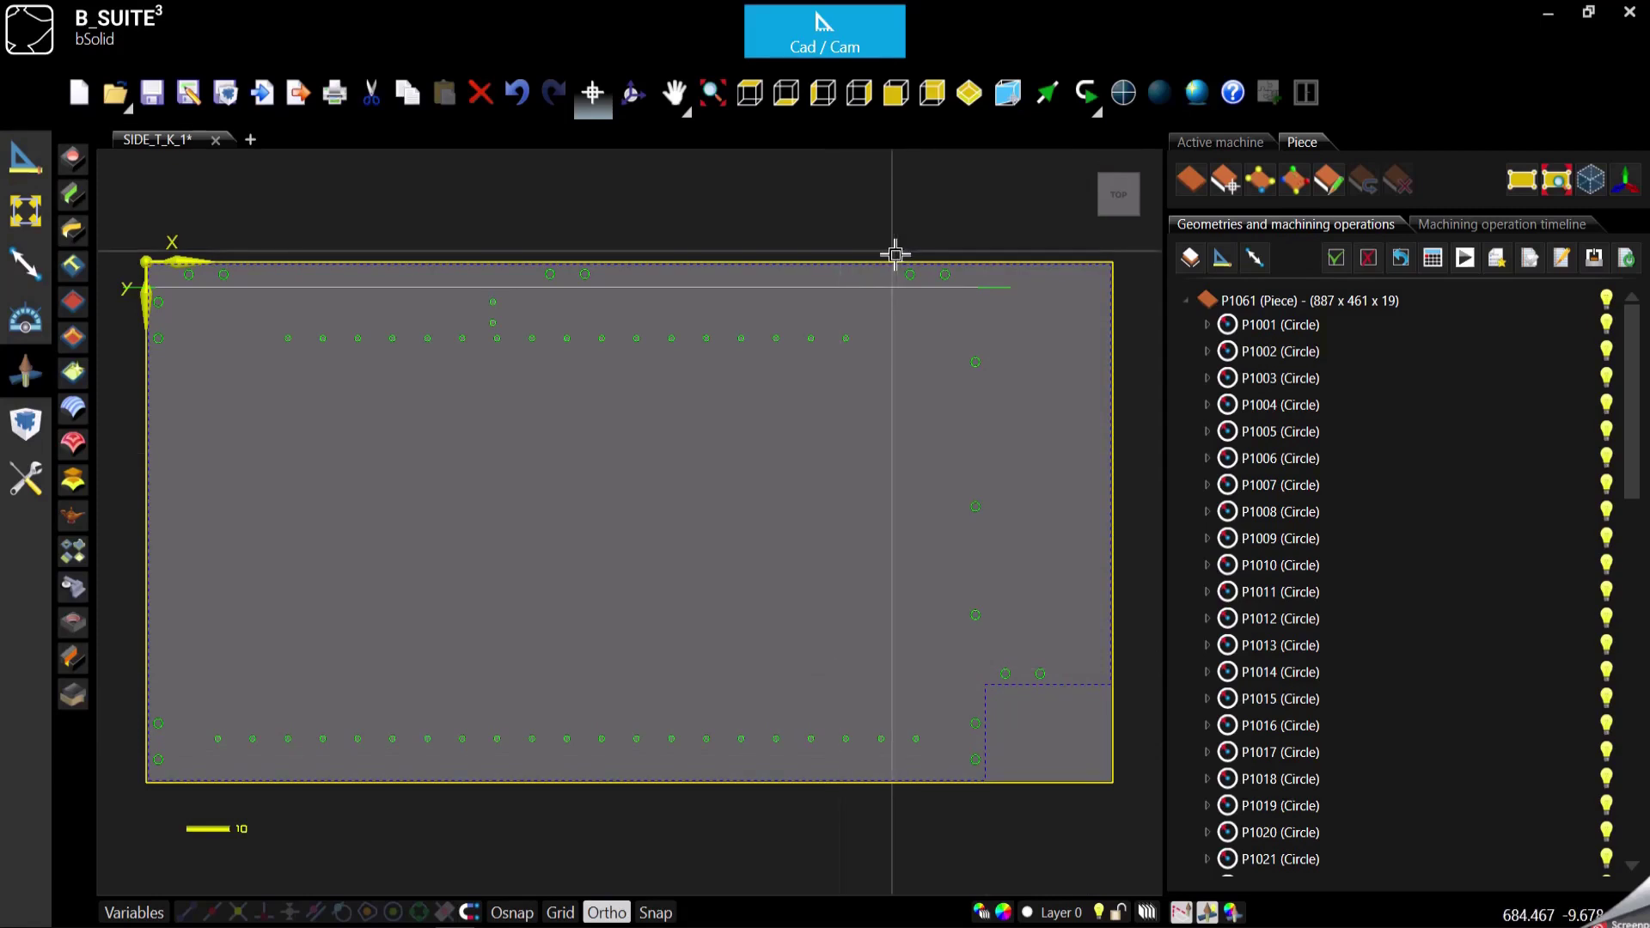
- Create a new blank document
{"action": "left_click", "coordinate": [252, 142]}
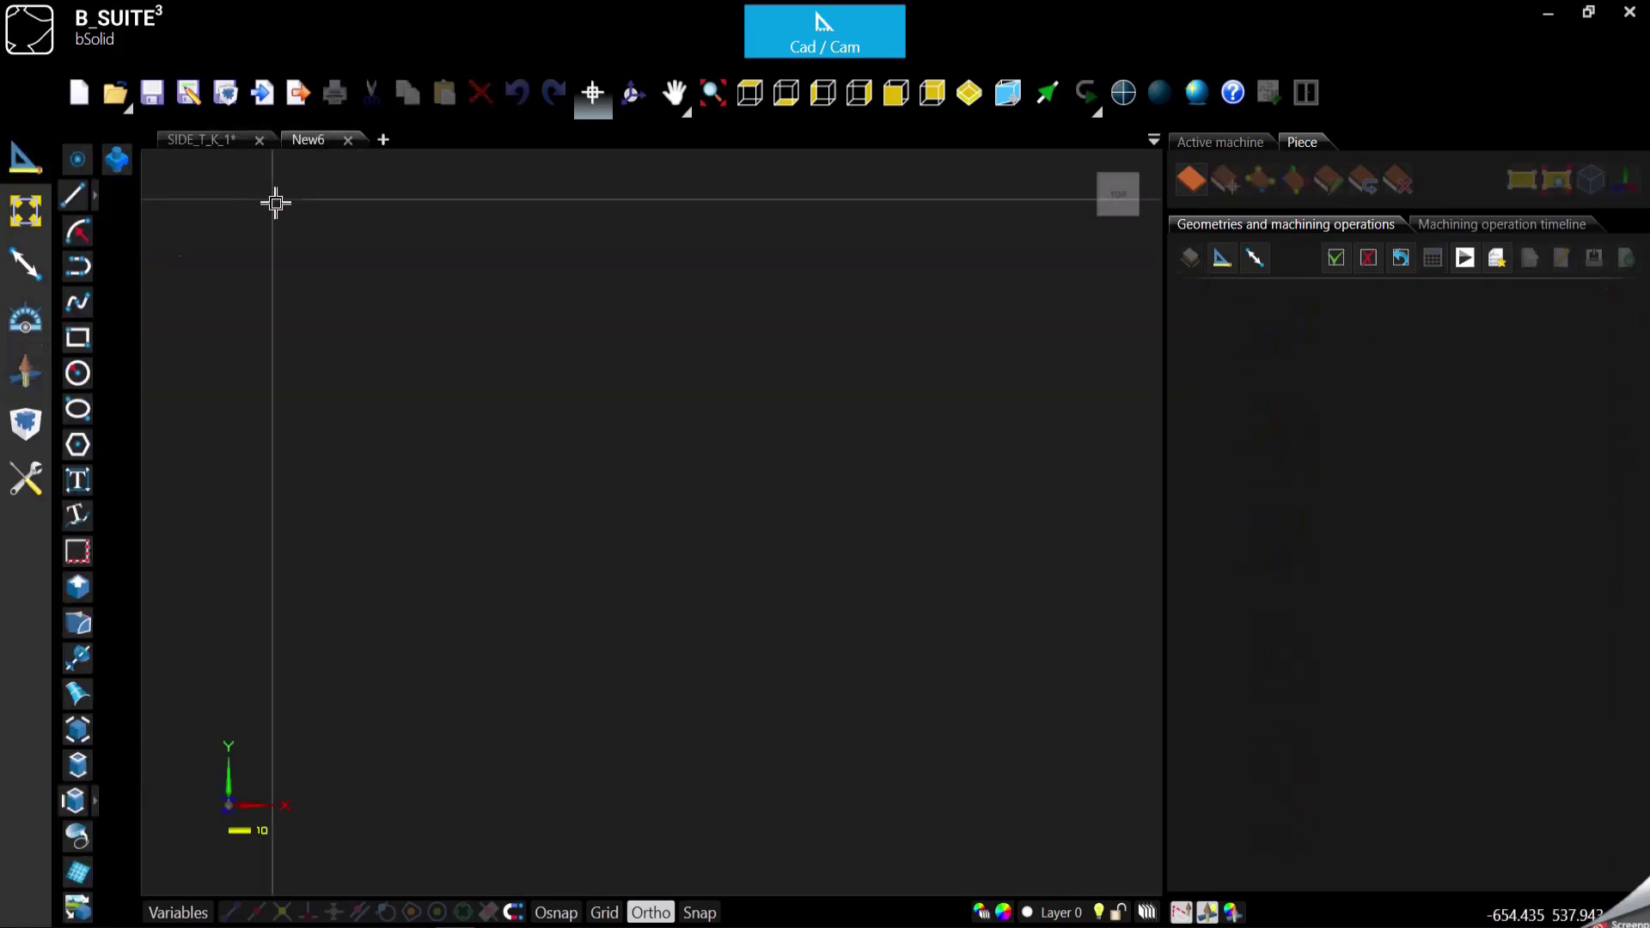
- Import SIDE_T_K_1.dxf from the DEMO folder with all available formats as the file type
{"action": "left_click", "coordinate": [263, 93]}
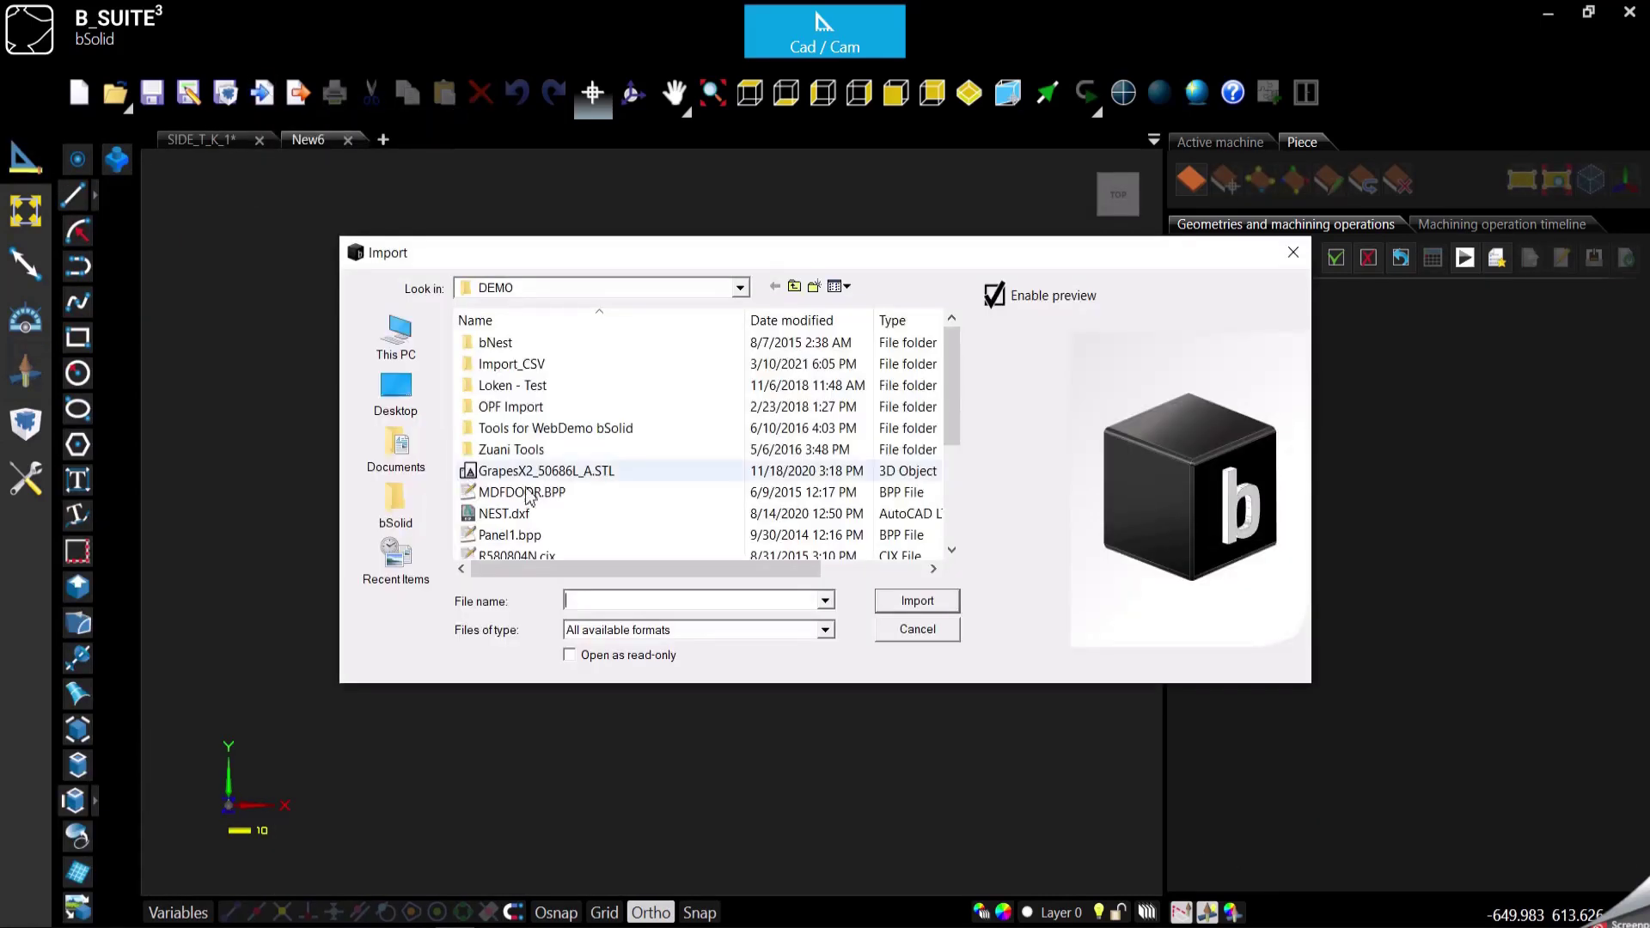
{"action": "scroll", "coordinate": [597, 504], "scroll_direction": "down", "scroll_amount": 3}
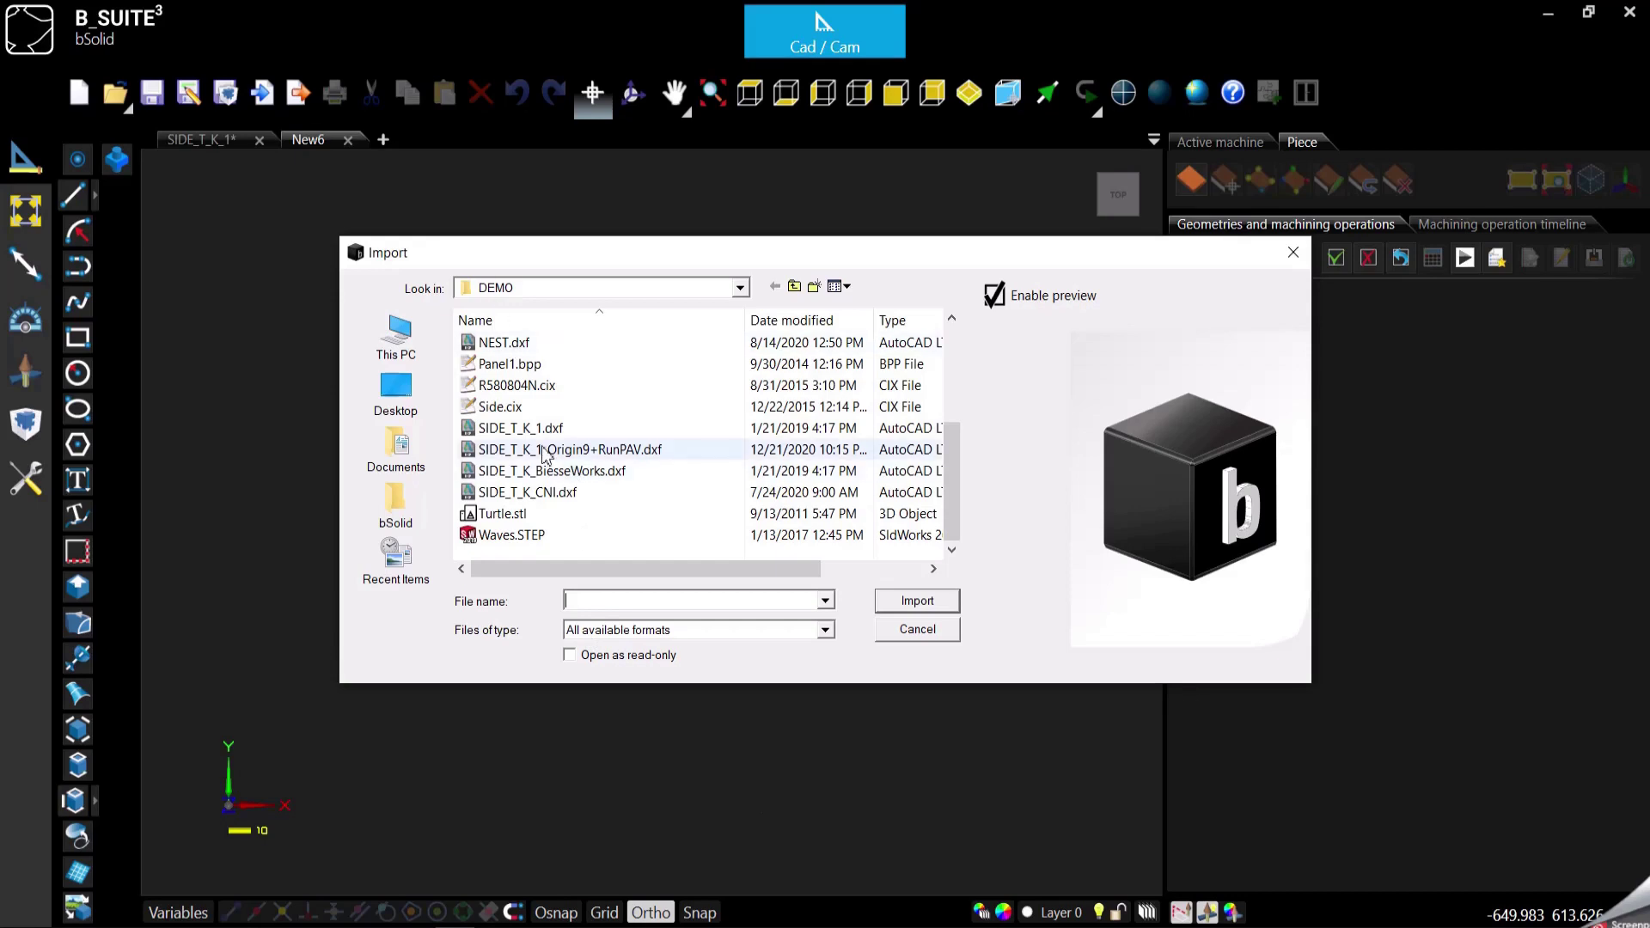
{"action": "double_click", "coordinate": [456, 428]}
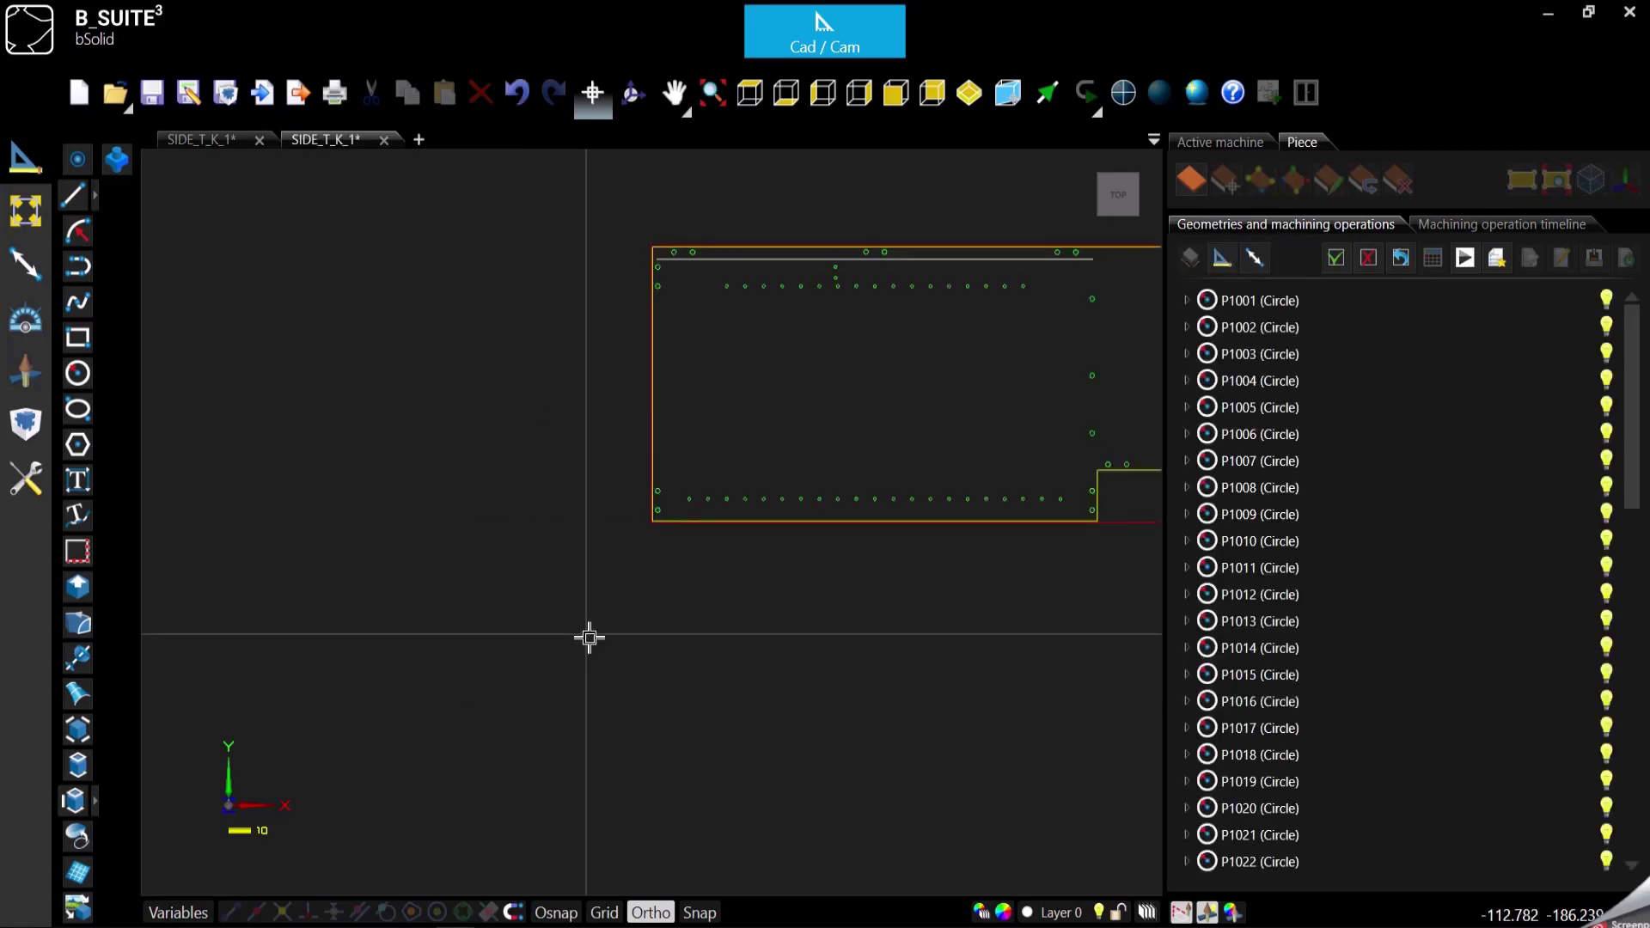
- Examine the whole imported panel drawing and its list of available layers
{"action": "scroll", "coordinate": [596, 652], "scroll_direction": "down", "scroll_amount": 2}
{"action": "scroll", "coordinate": [848, 513], "scroll_direction": "up", "scroll_amount": 3}
{"action": "scroll", "coordinate": [849, 513], "scroll_direction": "up", "scroll_amount": 1}
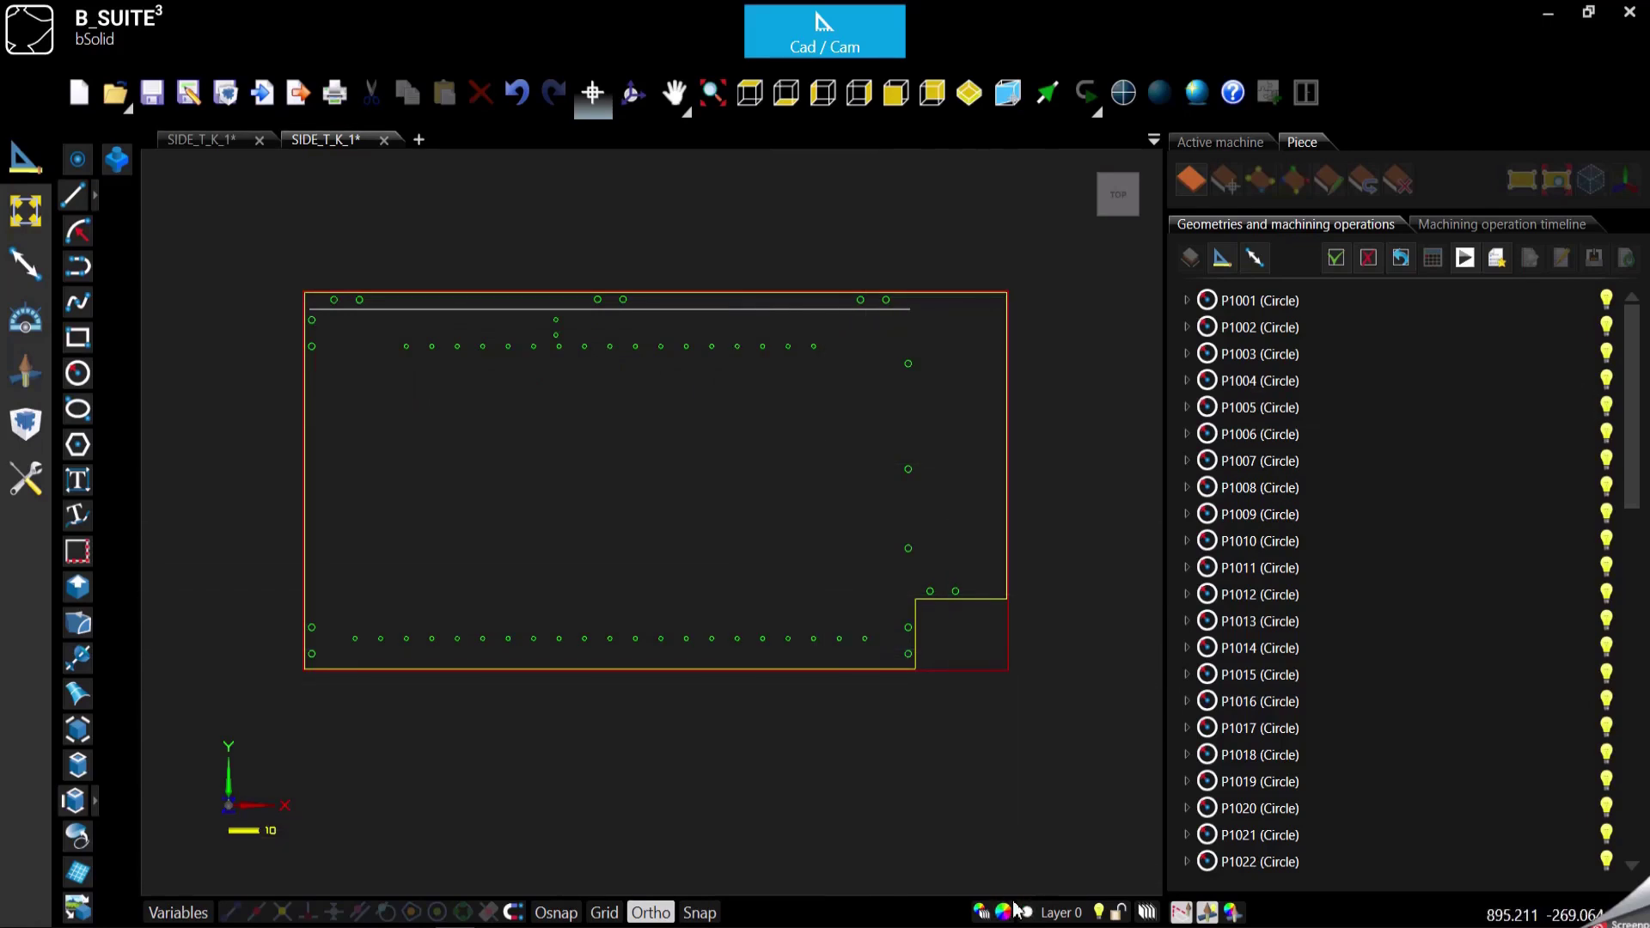
{"action": "left_click", "coordinate": [1056, 920]}
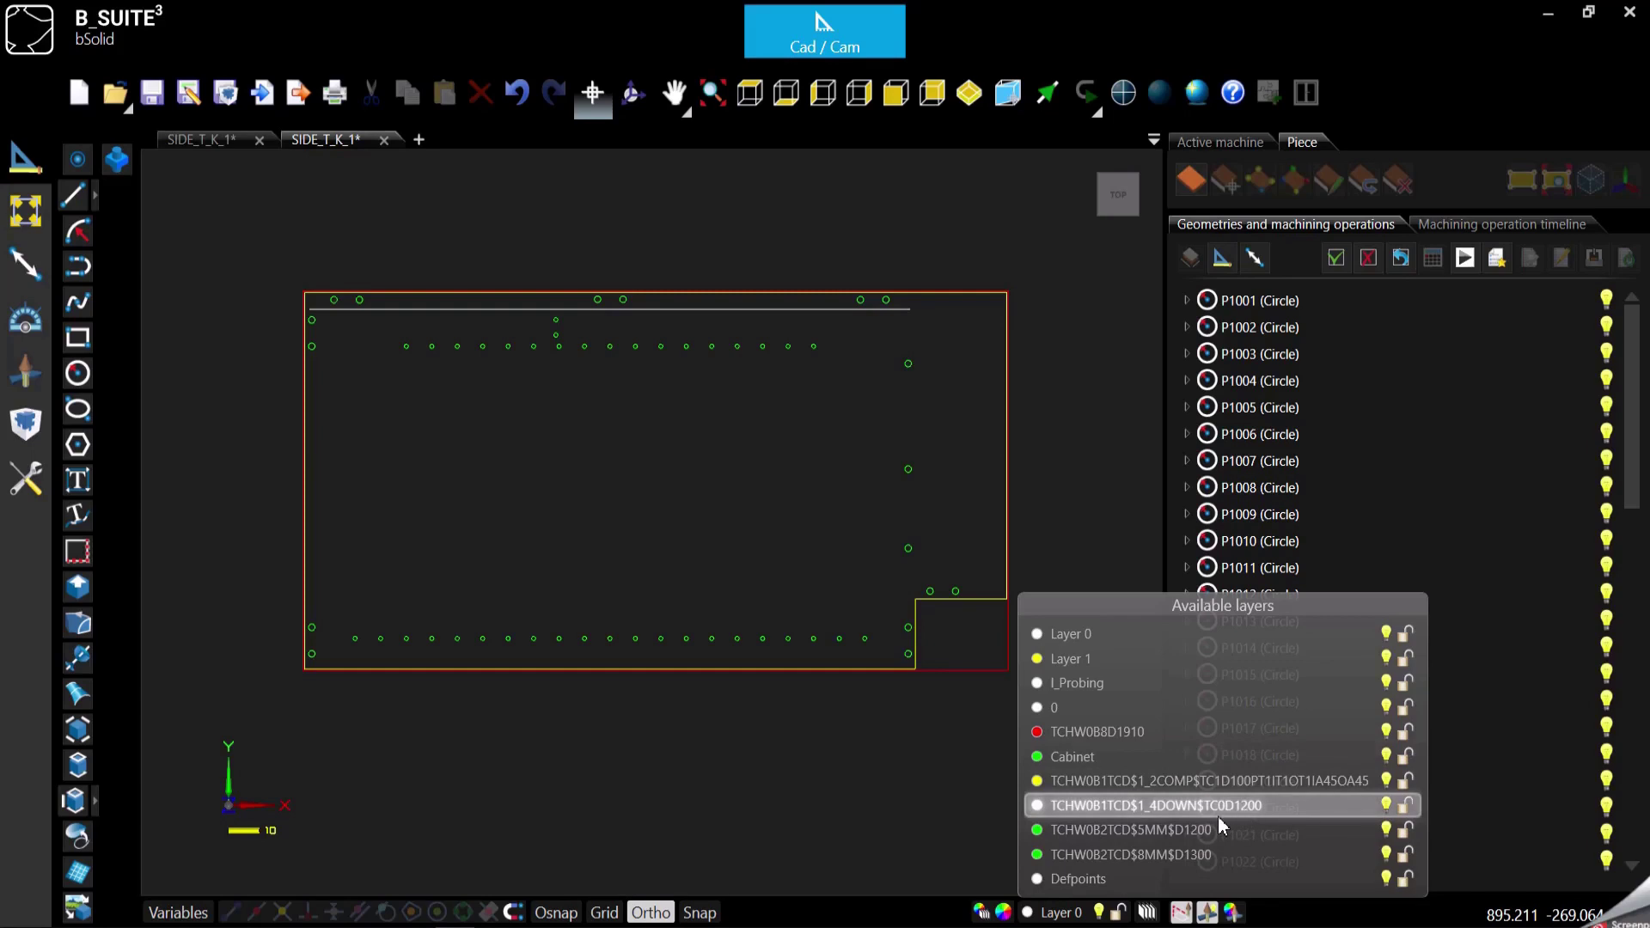
{"action": "left_click", "coordinate": [693, 781]}
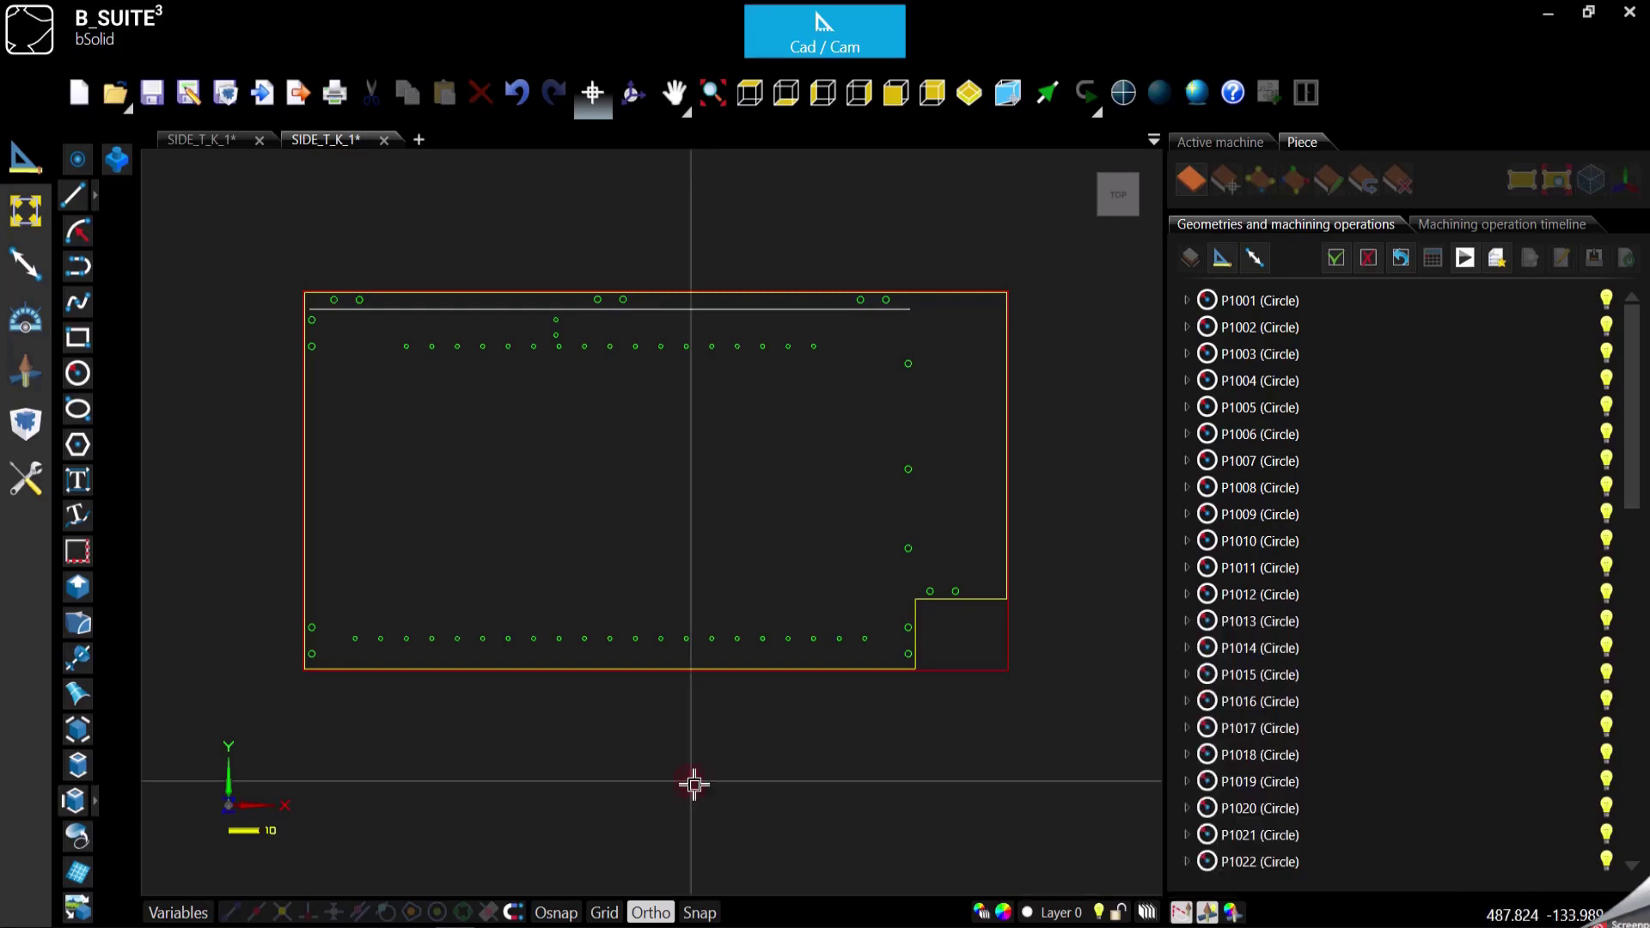
- Create another blank document and import SIDE_T_K_1.dxf from the DEMO folder as a Technologic DXF File
{"action": "left_click", "coordinate": [418, 140]}
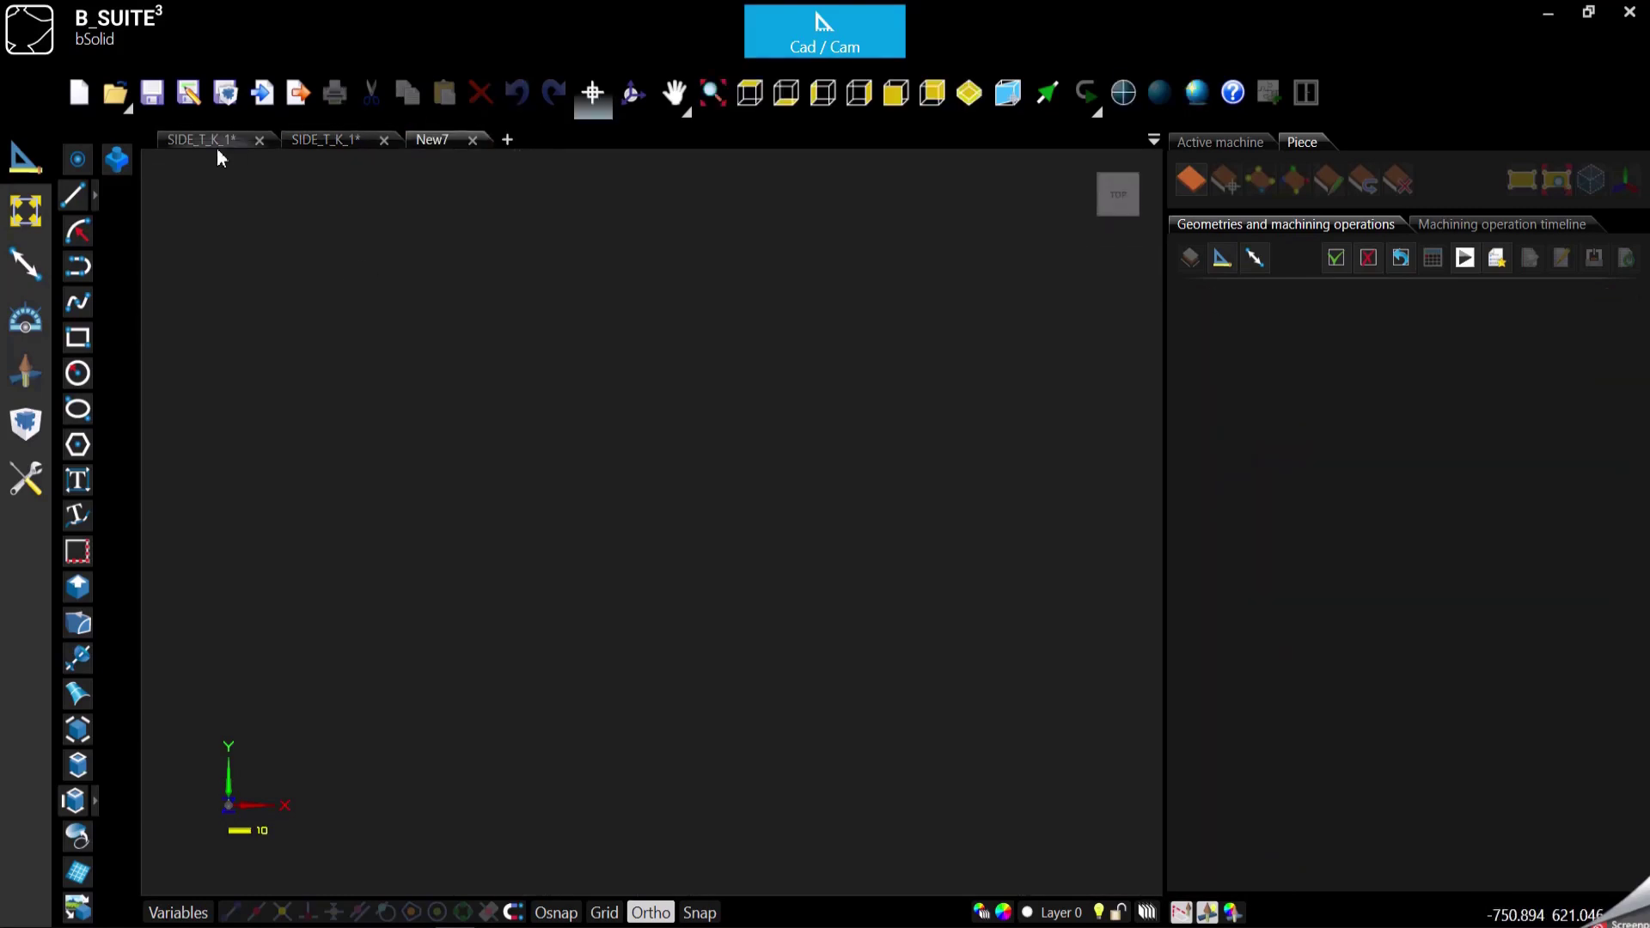
{"action": "left_click", "coordinate": [262, 92]}
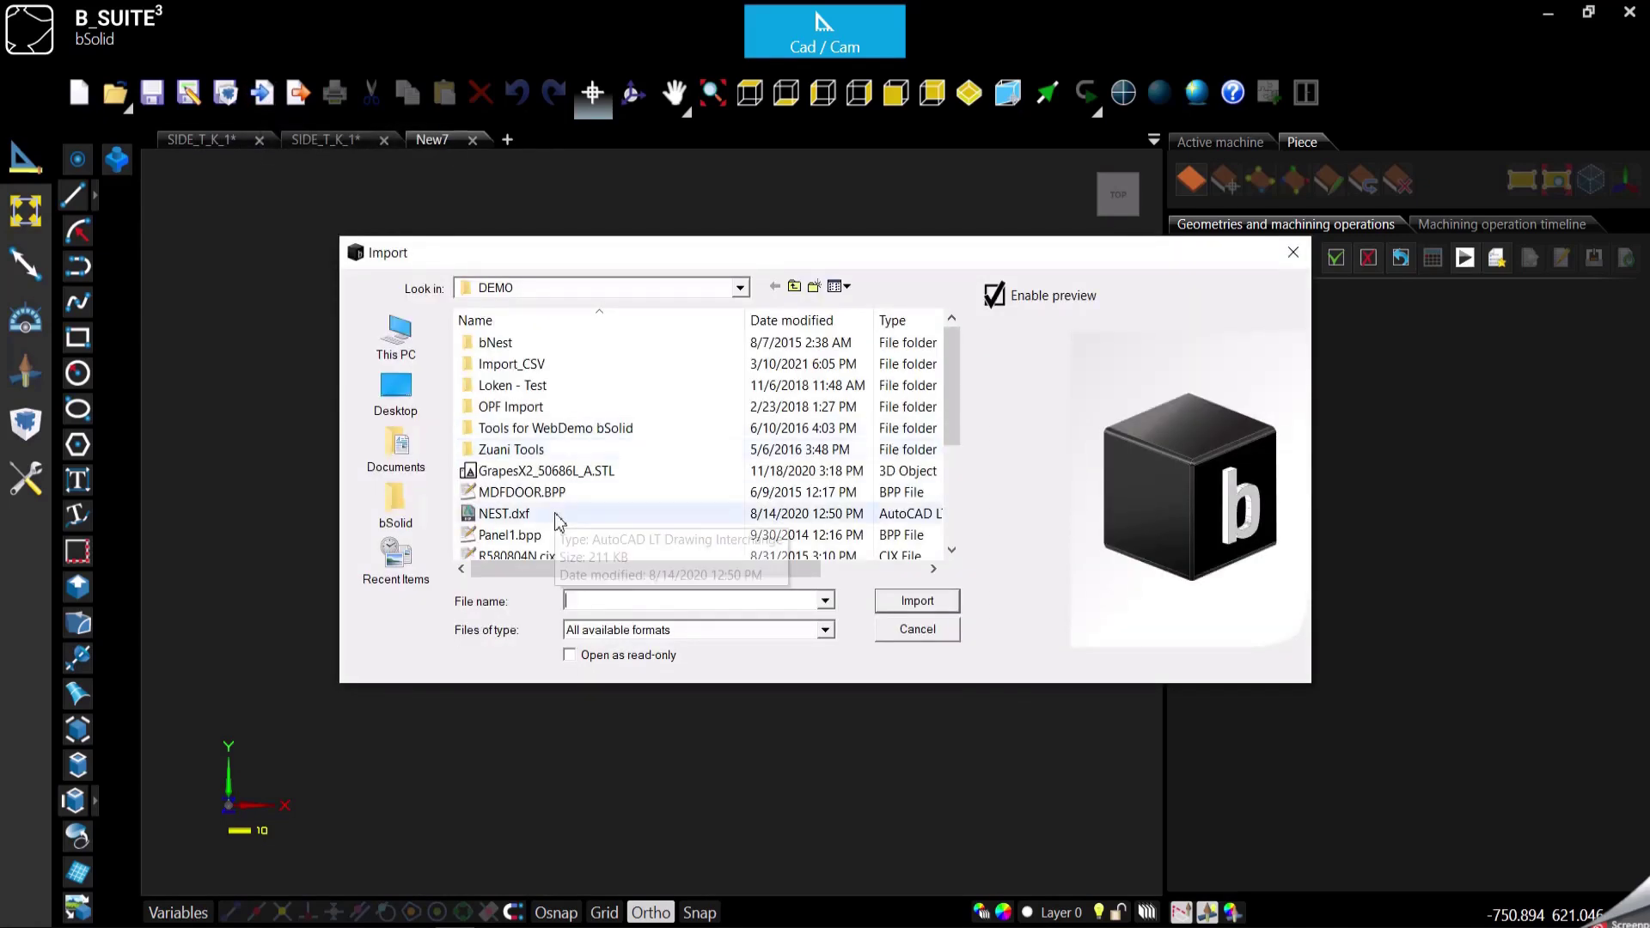
{"action": "left_click", "coordinate": [634, 632]}
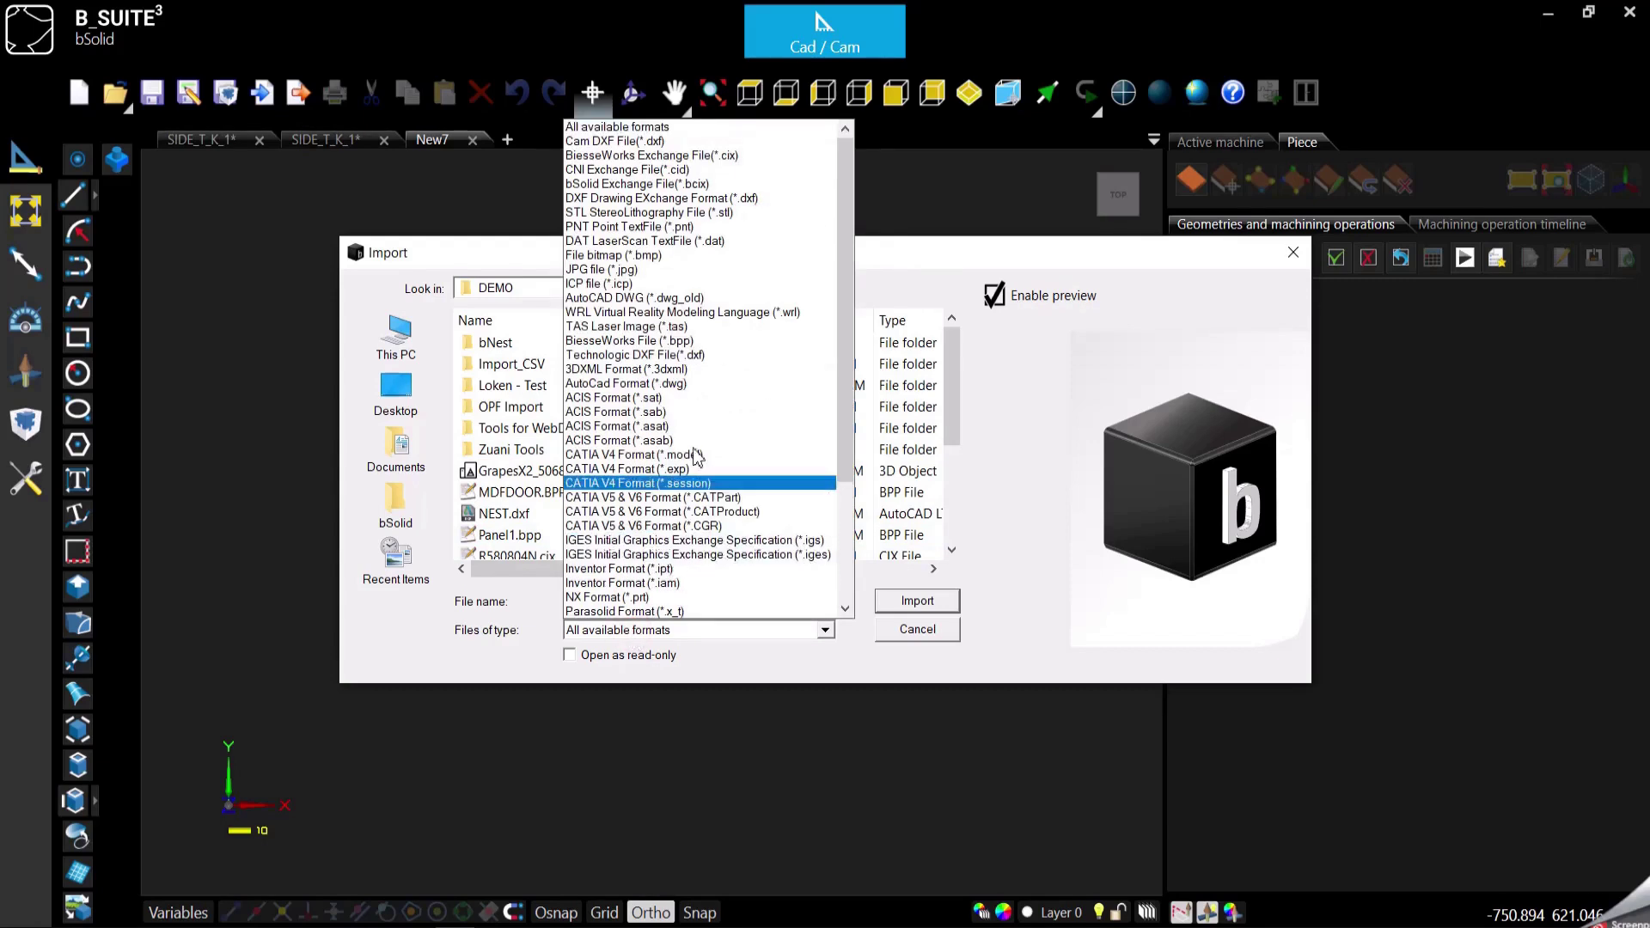
{"action": "left_click", "coordinate": [671, 356]}
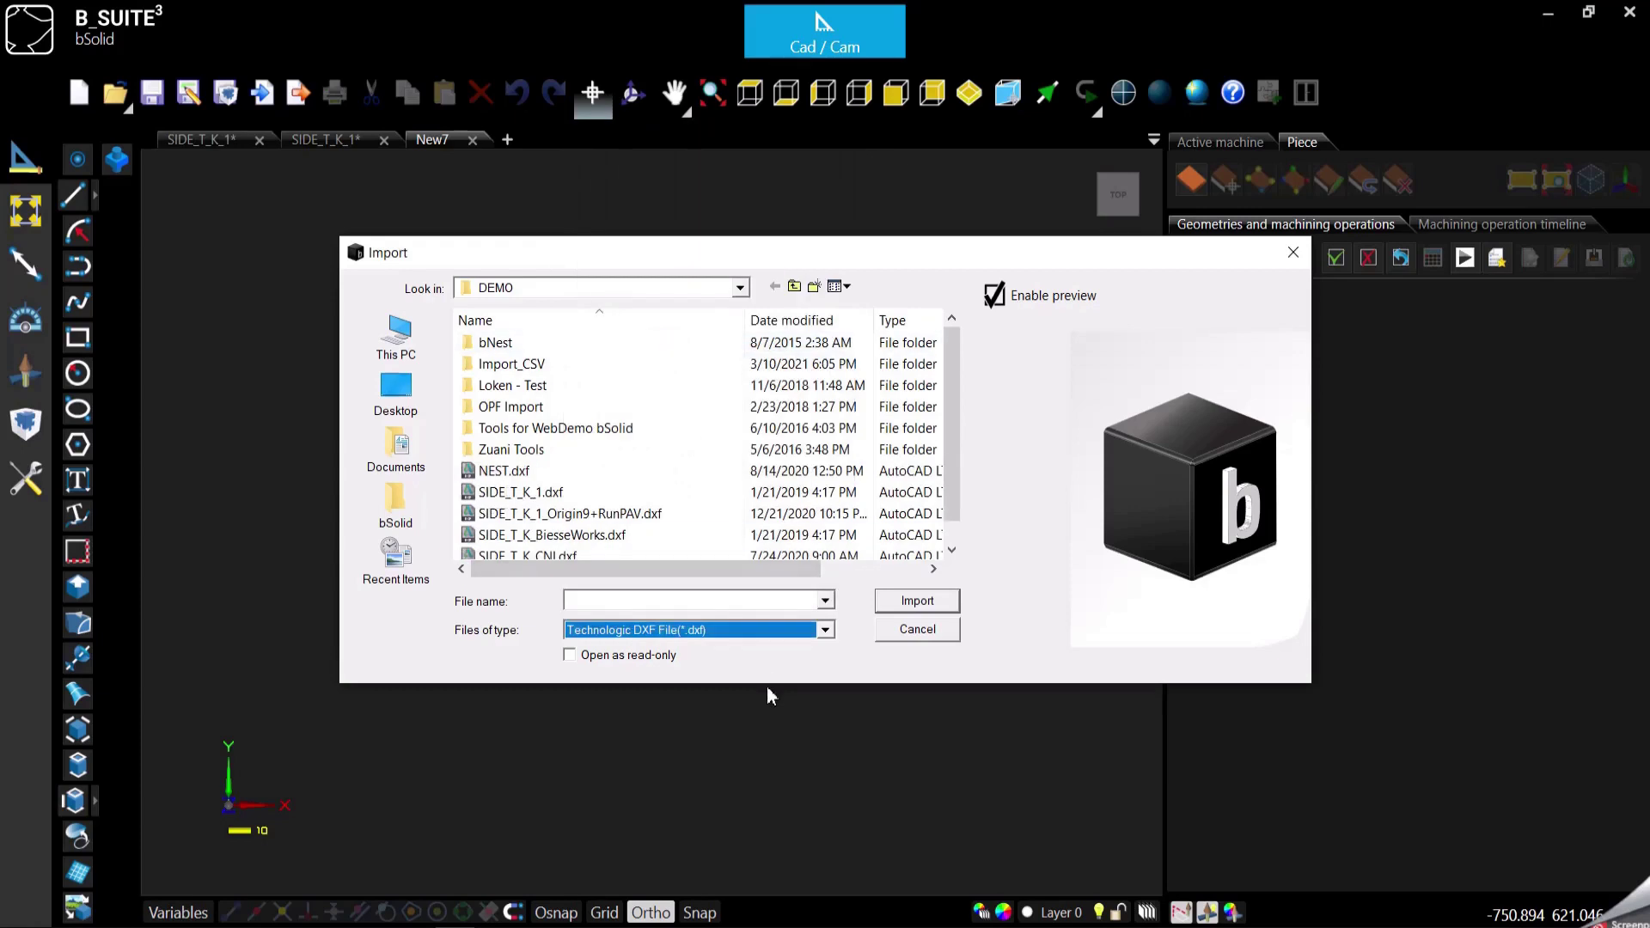
{"action": "double_click", "coordinate": [537, 495]}
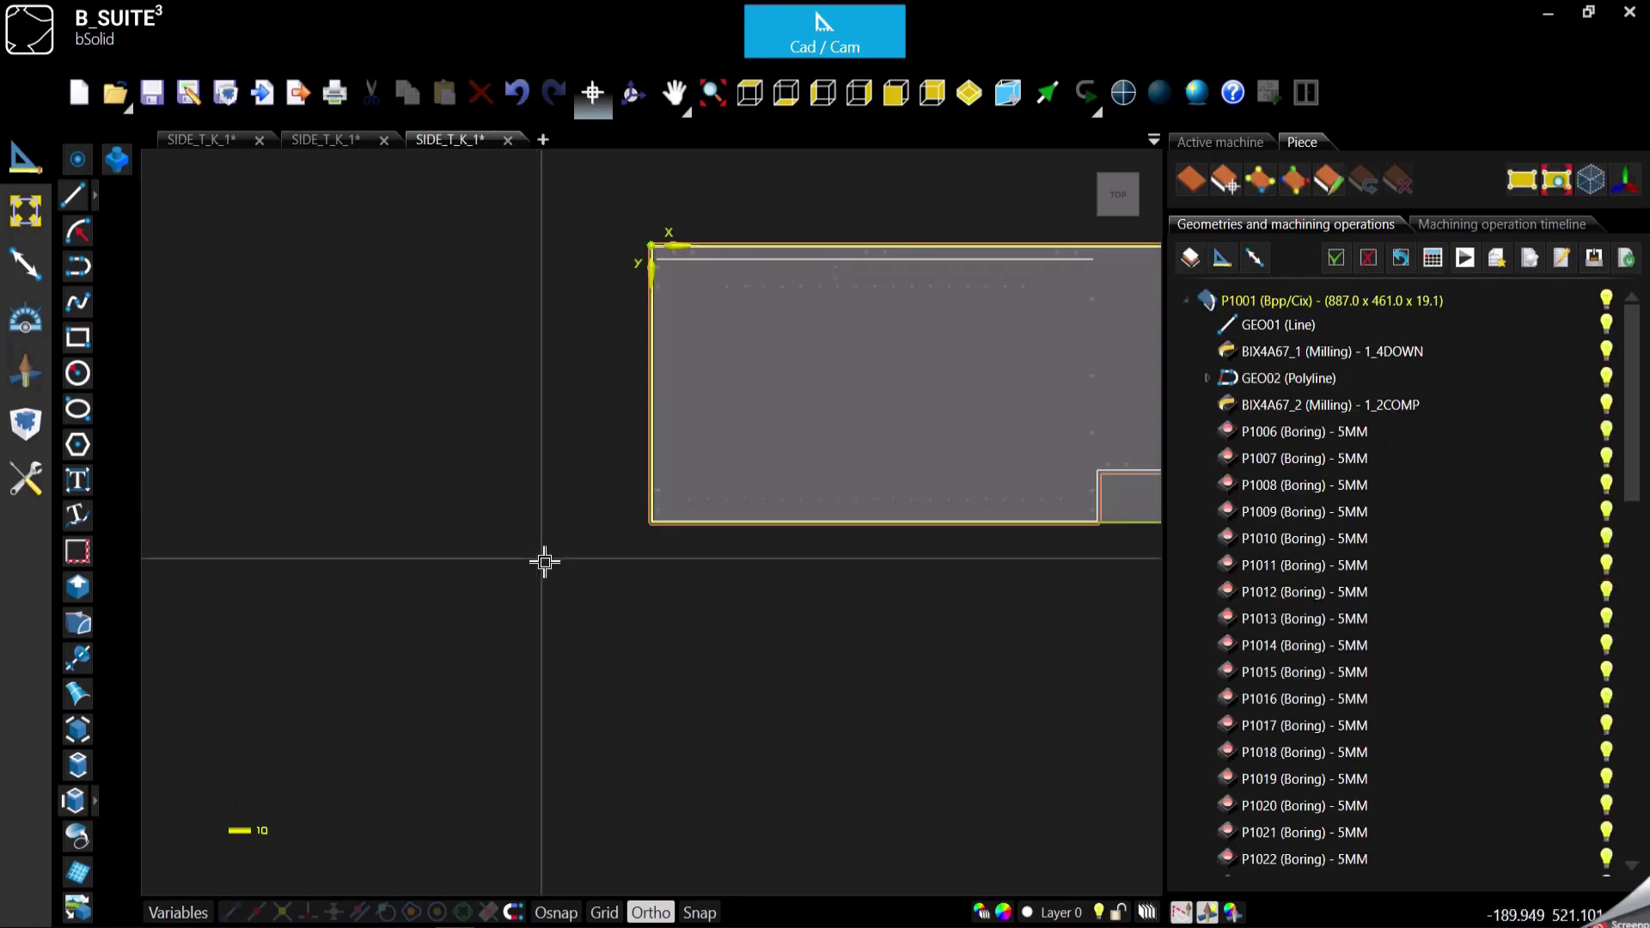
{"action": "scroll", "coordinate": [557, 559], "scroll_direction": "down", "scroll_amount": 1}
{"action": "scroll", "coordinate": [998, 365], "scroll_direction": "up", "scroll_amount": 2}
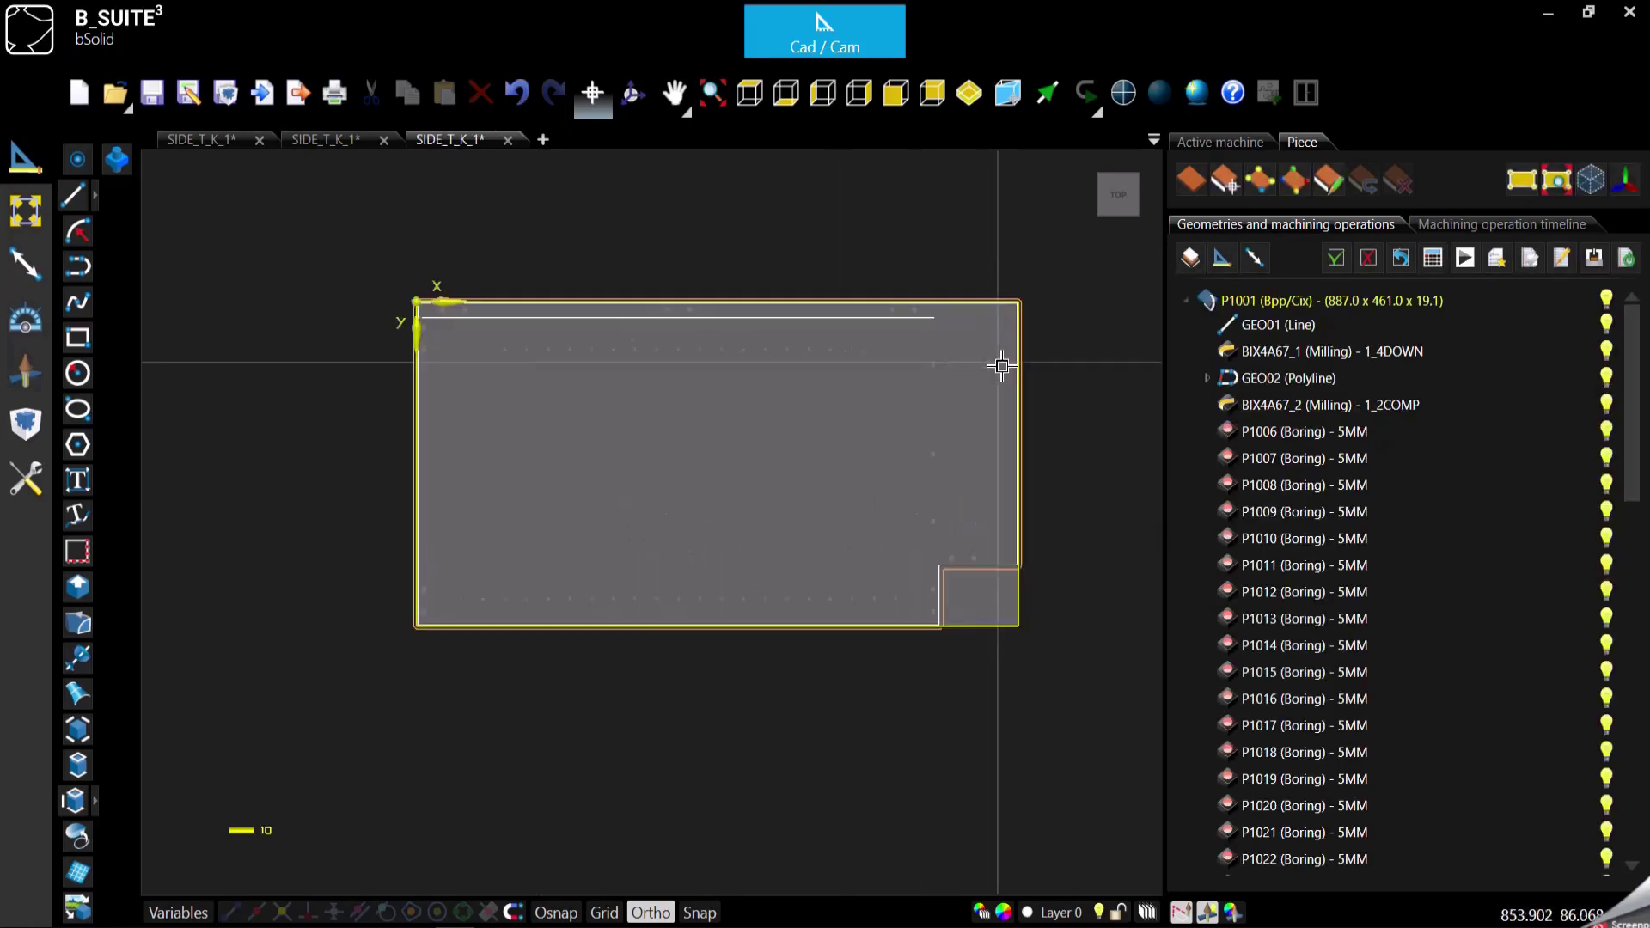
- Display the imported piece in isometric view and check whether its machining operations are executable
{"action": "left_click", "coordinate": [969, 92]}
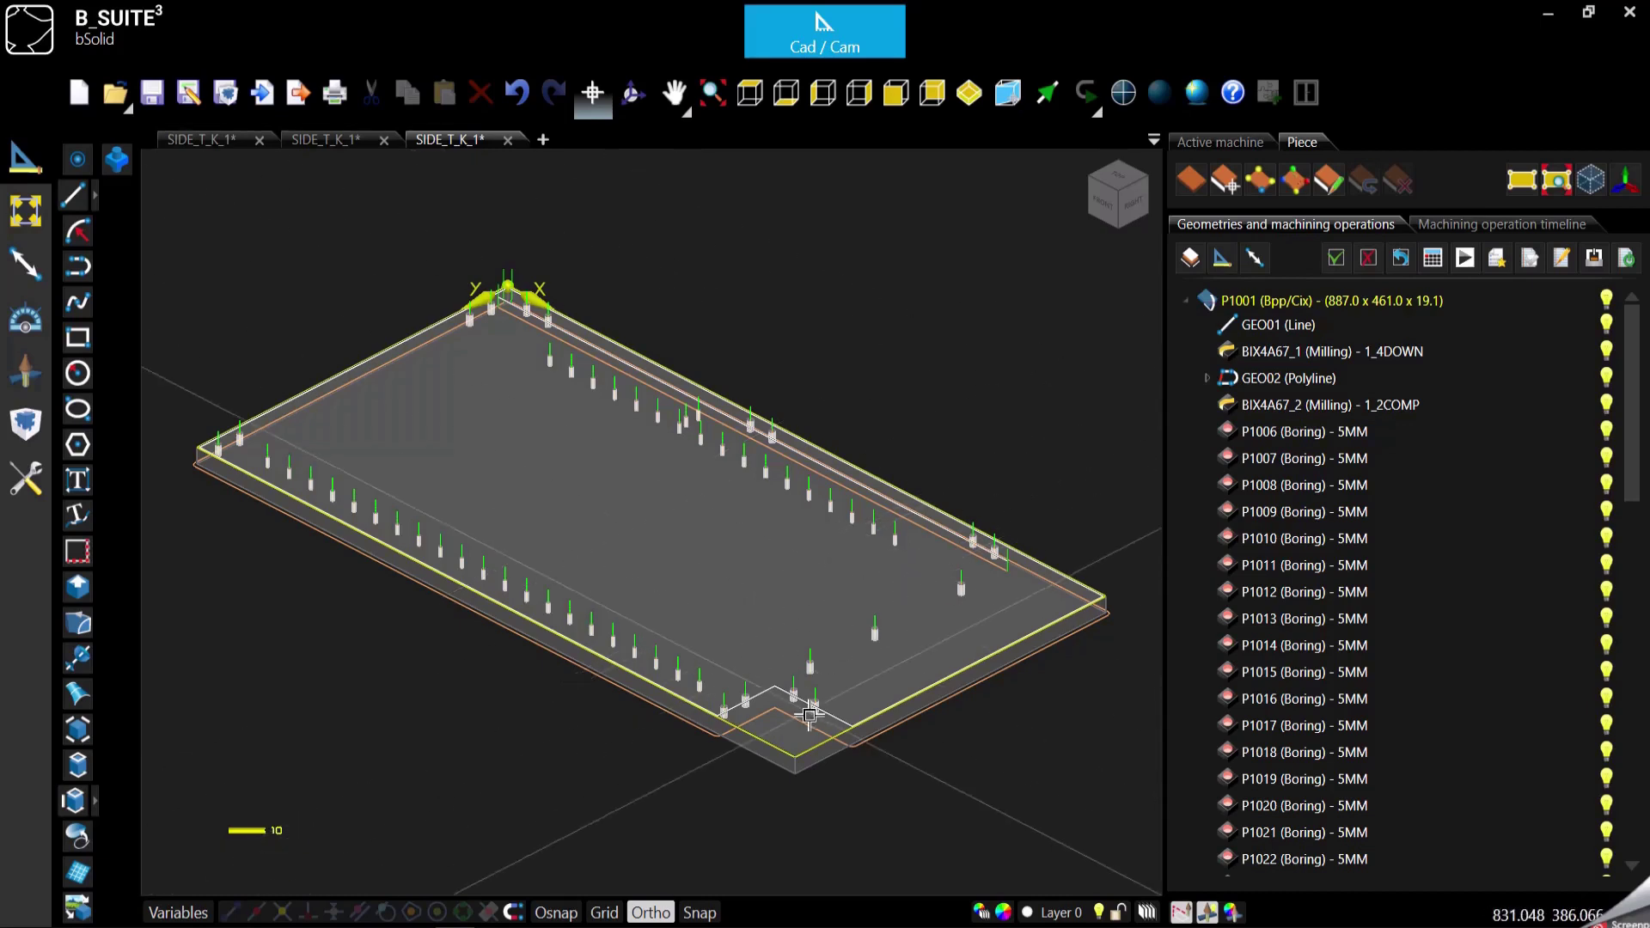
{"action": "left_click", "coordinate": [769, 698]}
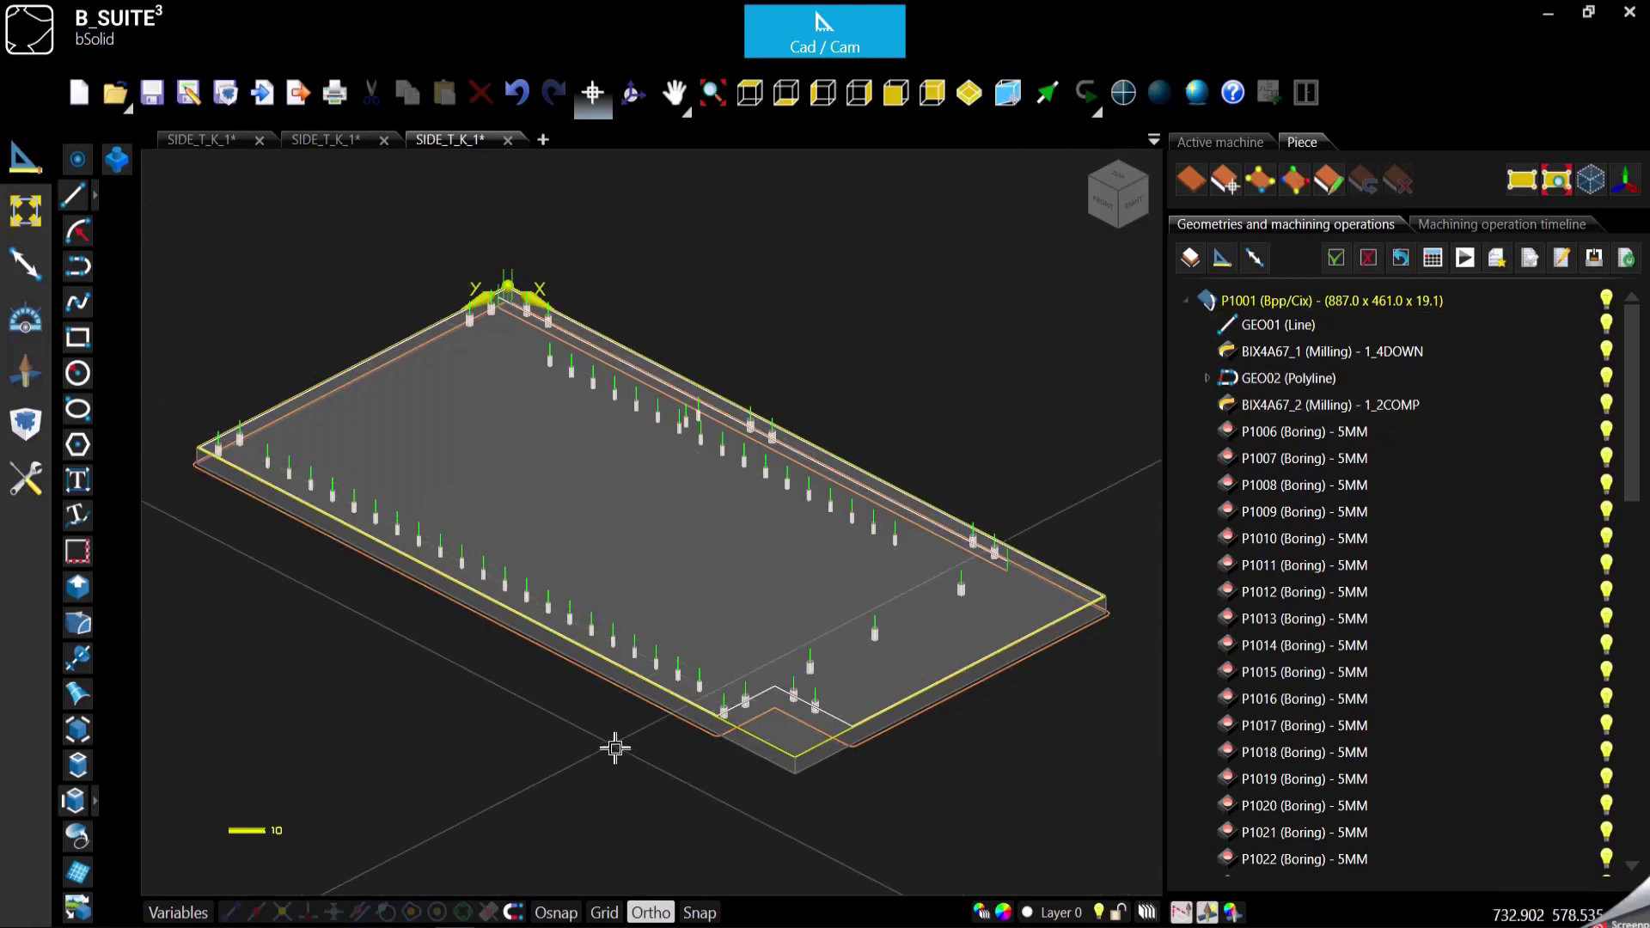
{"action": "left_click", "coordinate": [1532, 268]}
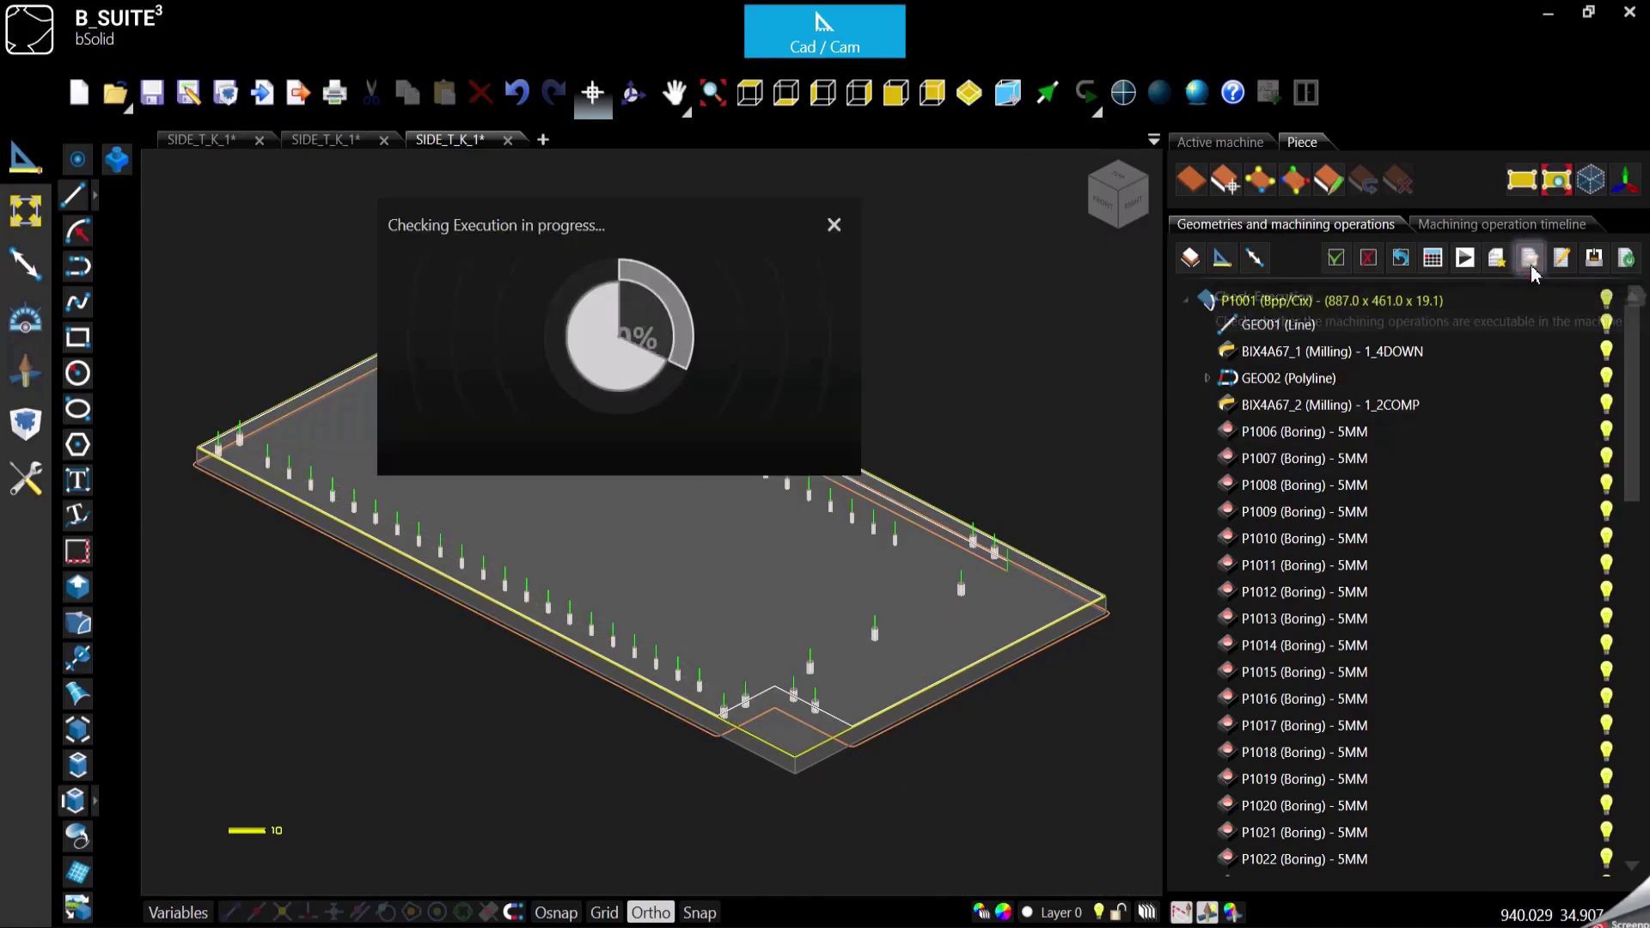
- Simulate the piece's milling and boring operations, stop the simulation and close it
{"action": "left_click", "coordinate": [1466, 259]}
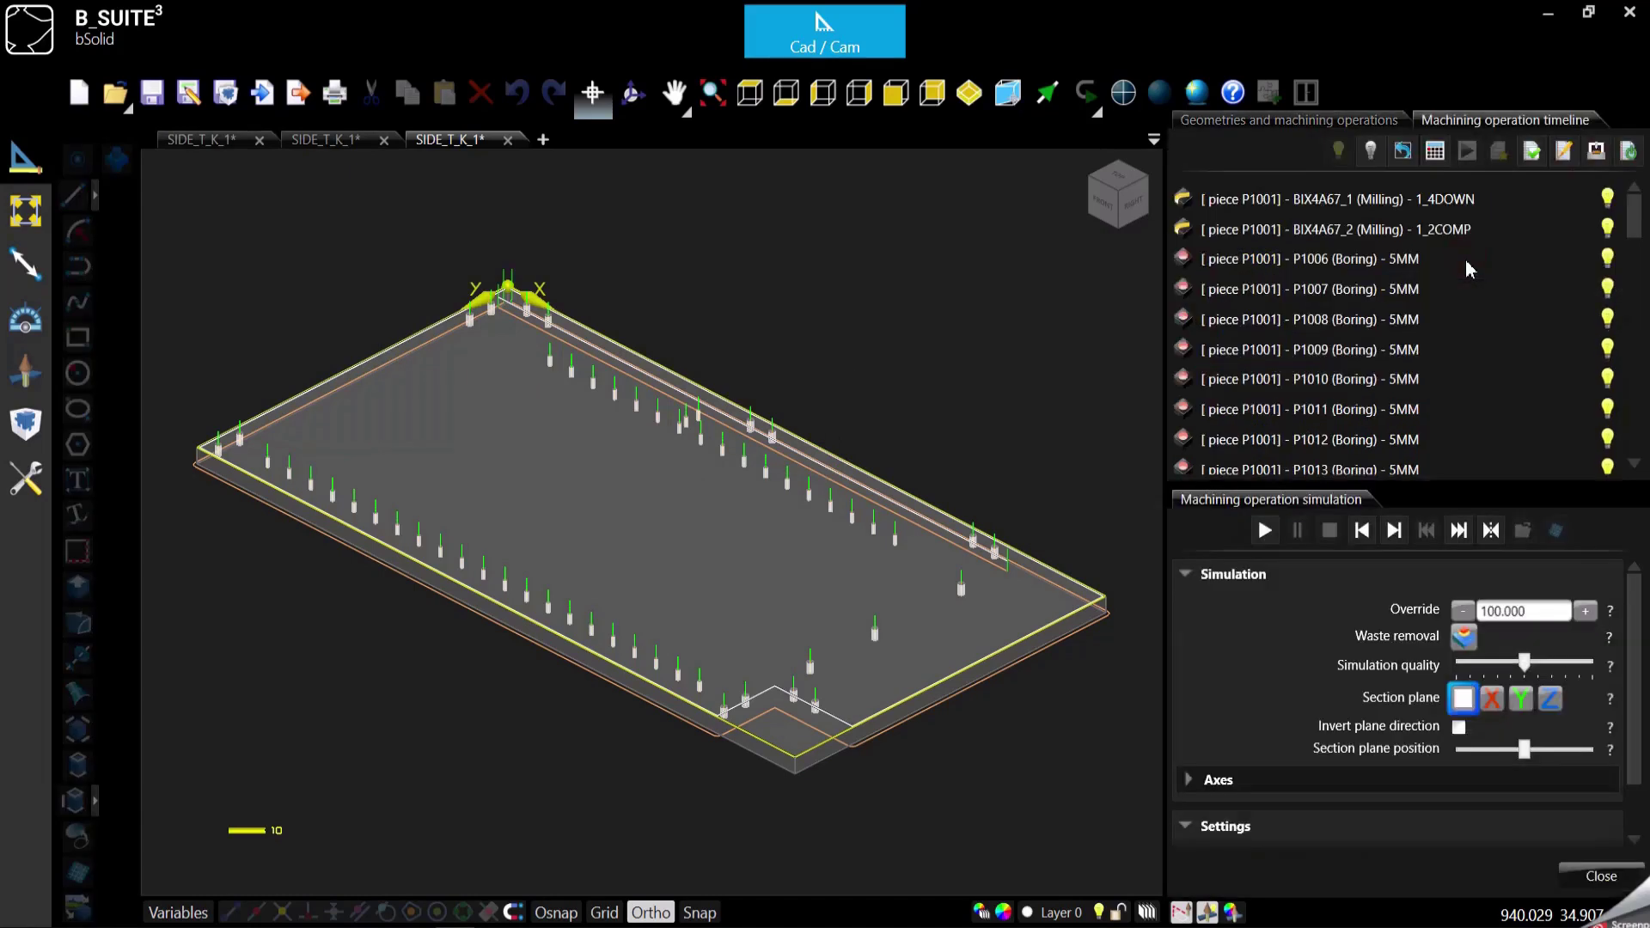
{"action": "left_click", "coordinate": [1264, 532]}
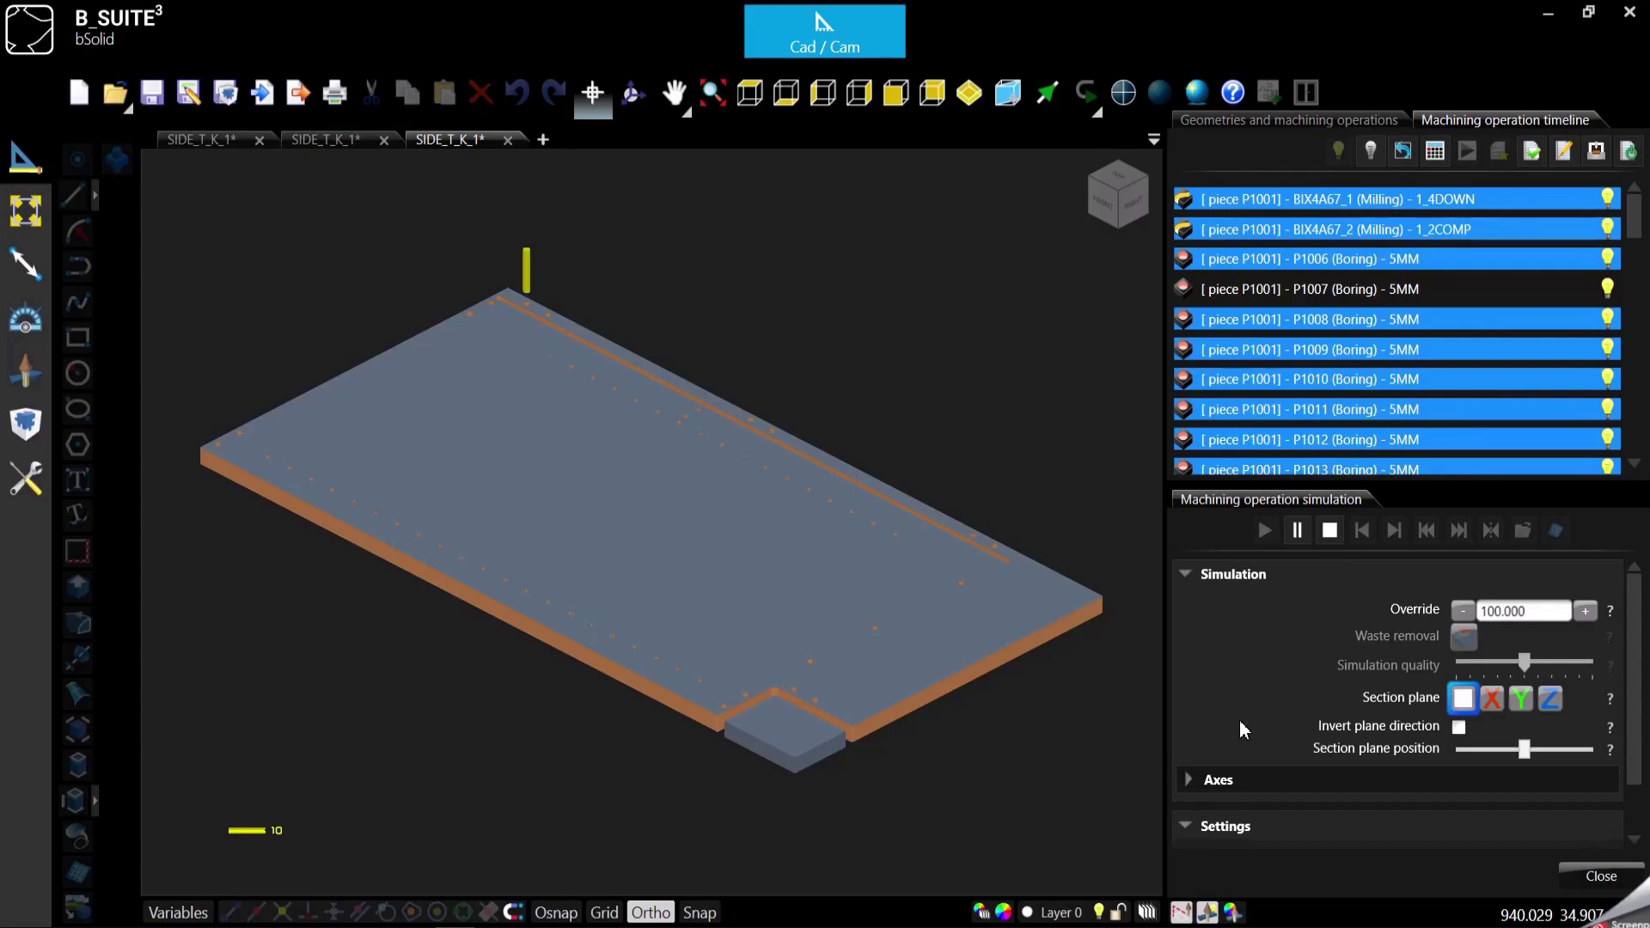
{"action": "left_click", "coordinate": [1331, 530]}
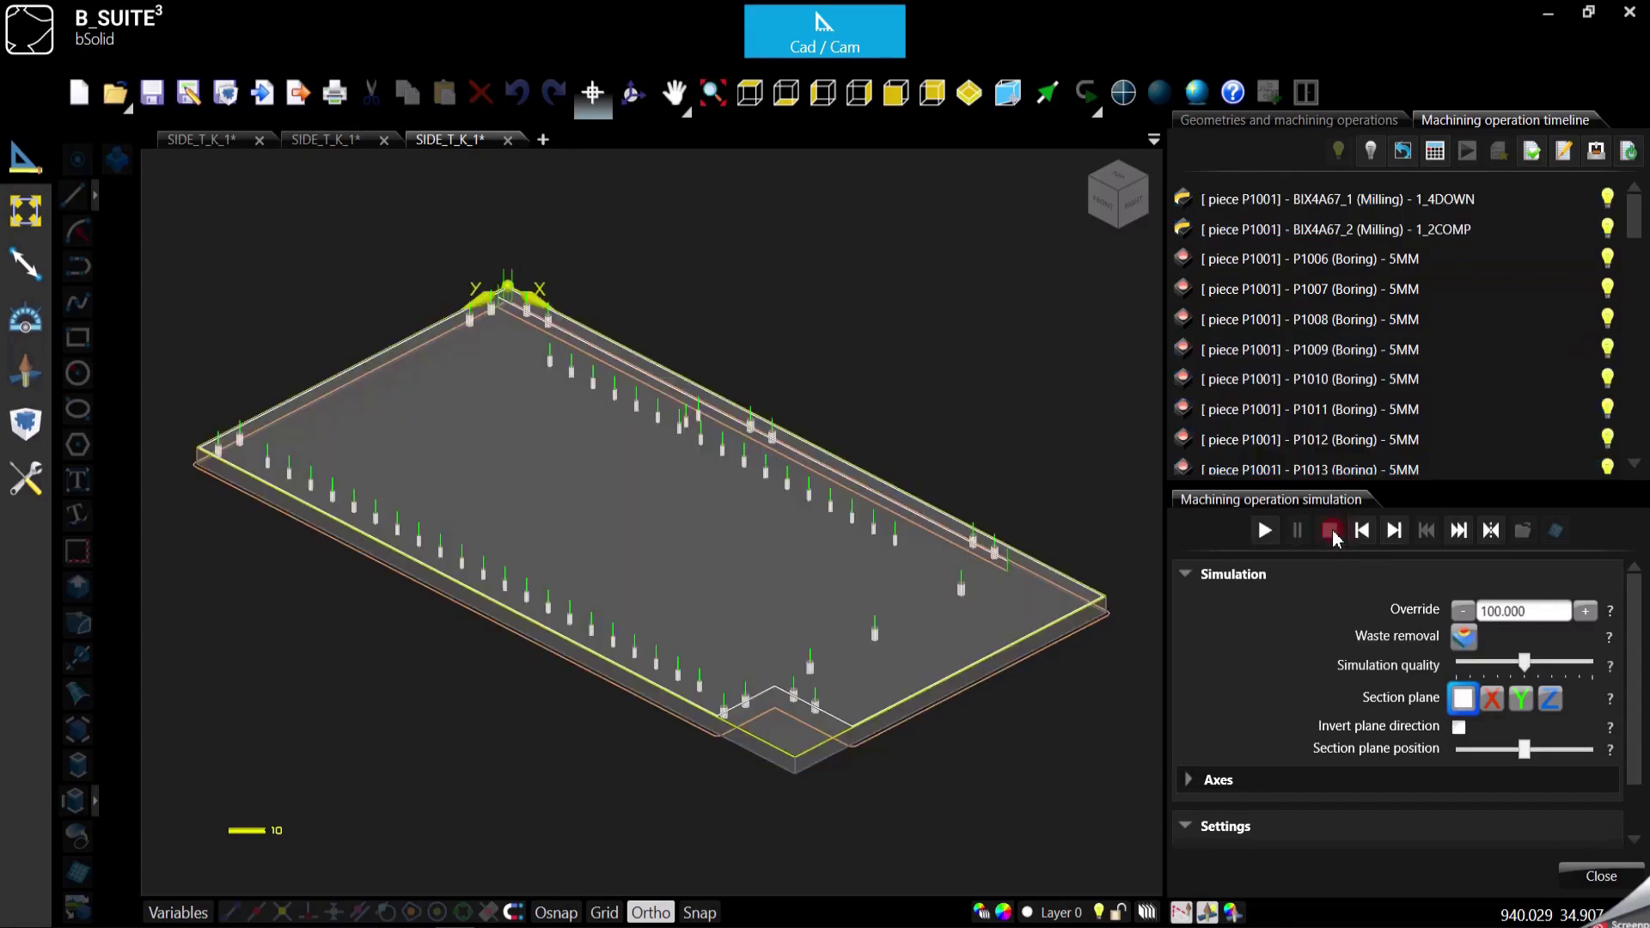
{"action": "left_click", "coordinate": [1602, 876]}
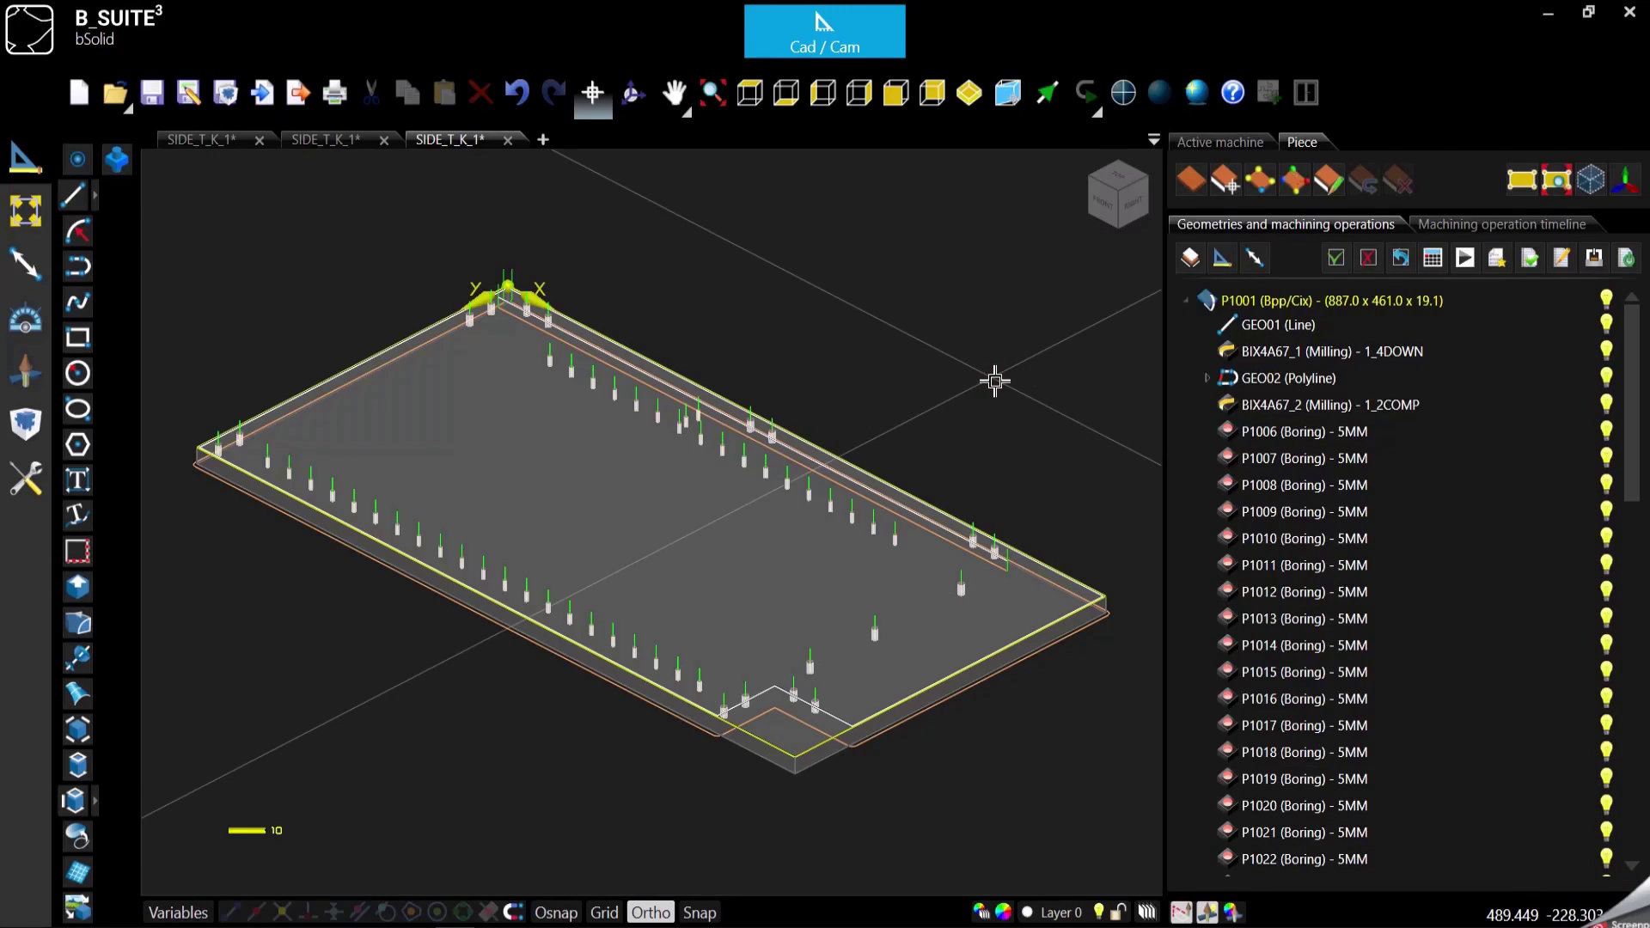
- Switch to the List environment and create a new worklist named Worklist_1
{"action": "left_click", "coordinate": [800, 38]}
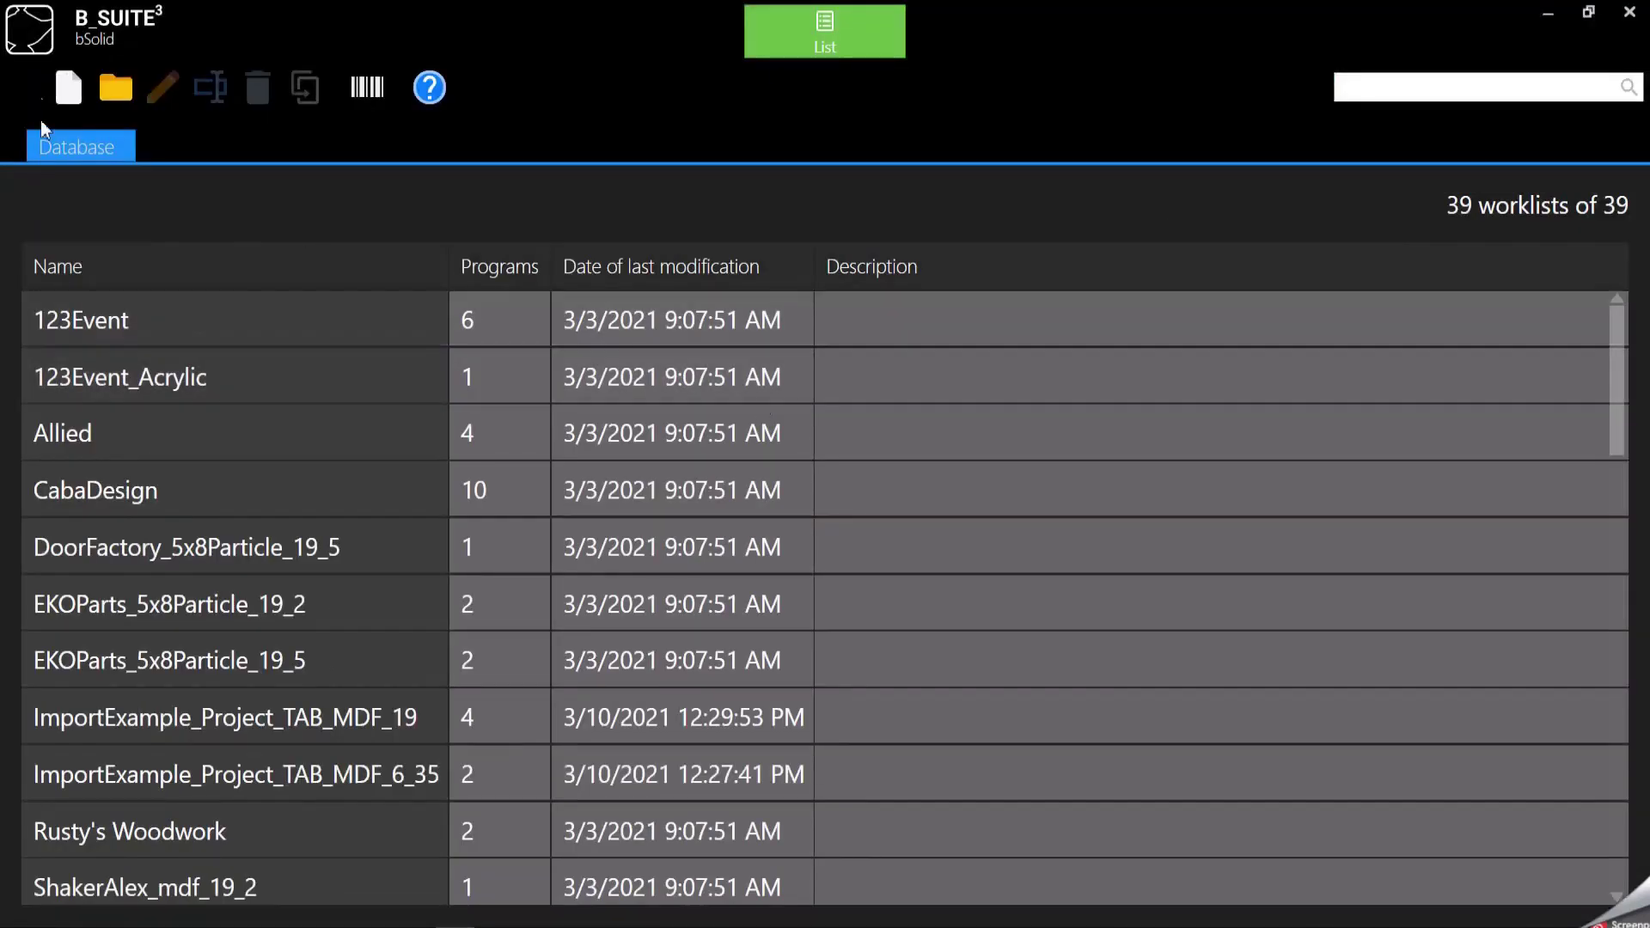
{"action": "left_click", "coordinate": [69, 88]}
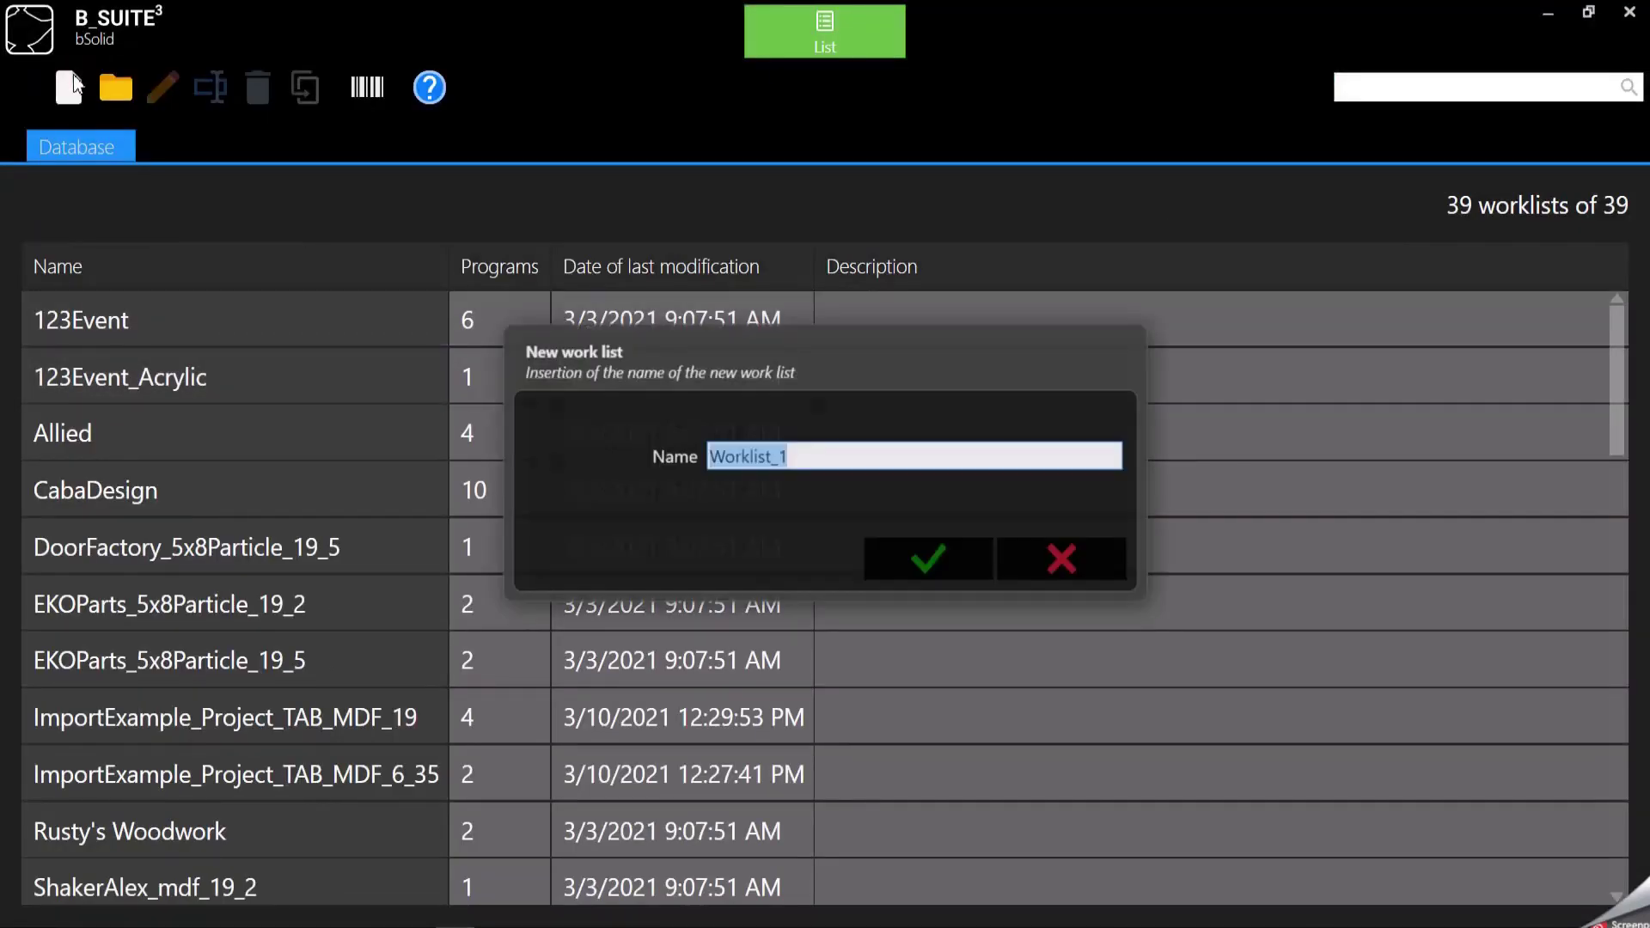
{"action": "left_click", "coordinate": [954, 546]}
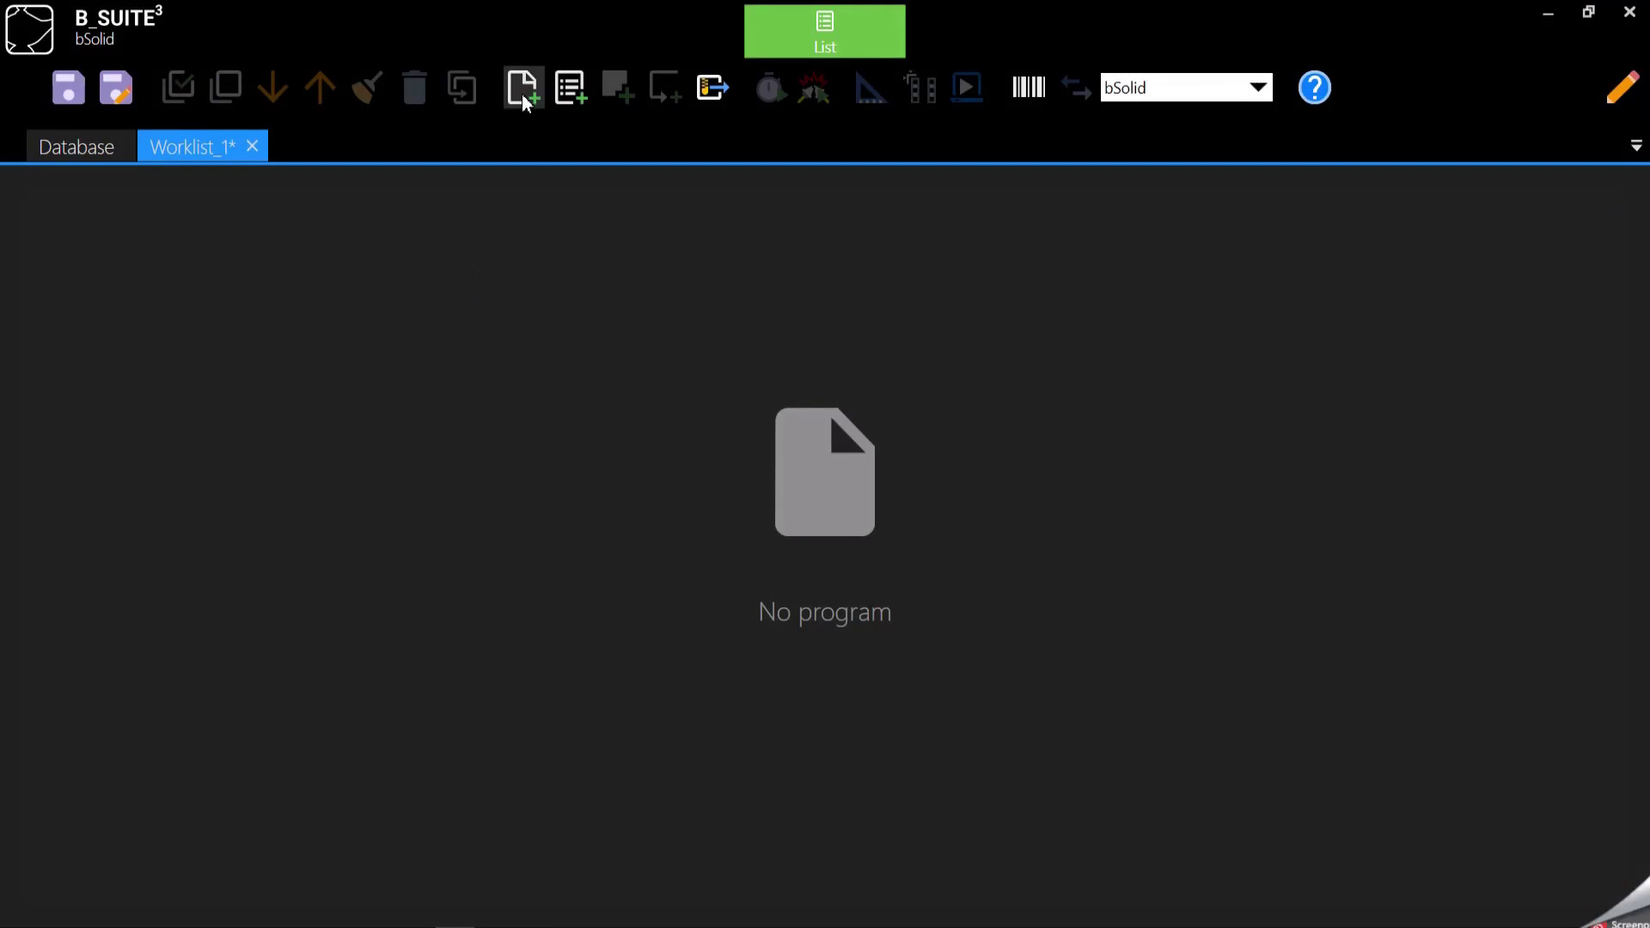
- Add the DXF program SIDE_T_K_1.dxf from the desktop's Done folder\DEMO to the worklist and show its details with the preview rotated in 3D
{"action": "left_click", "coordinate": [522, 91]}
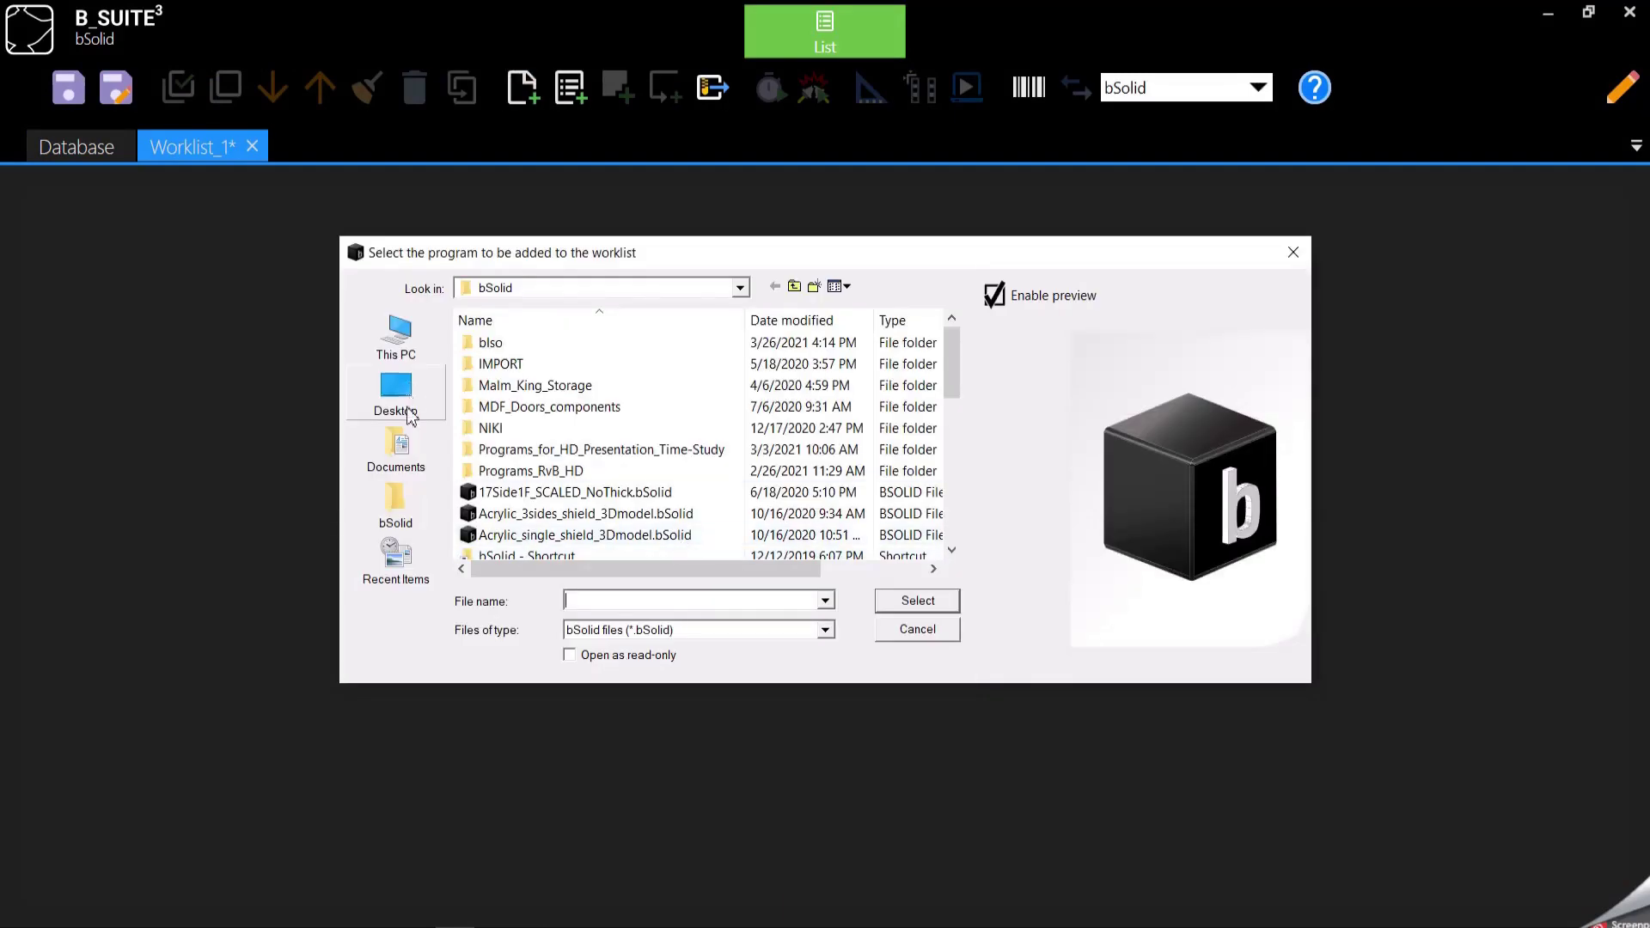
{"action": "left_click", "coordinate": [395, 392]}
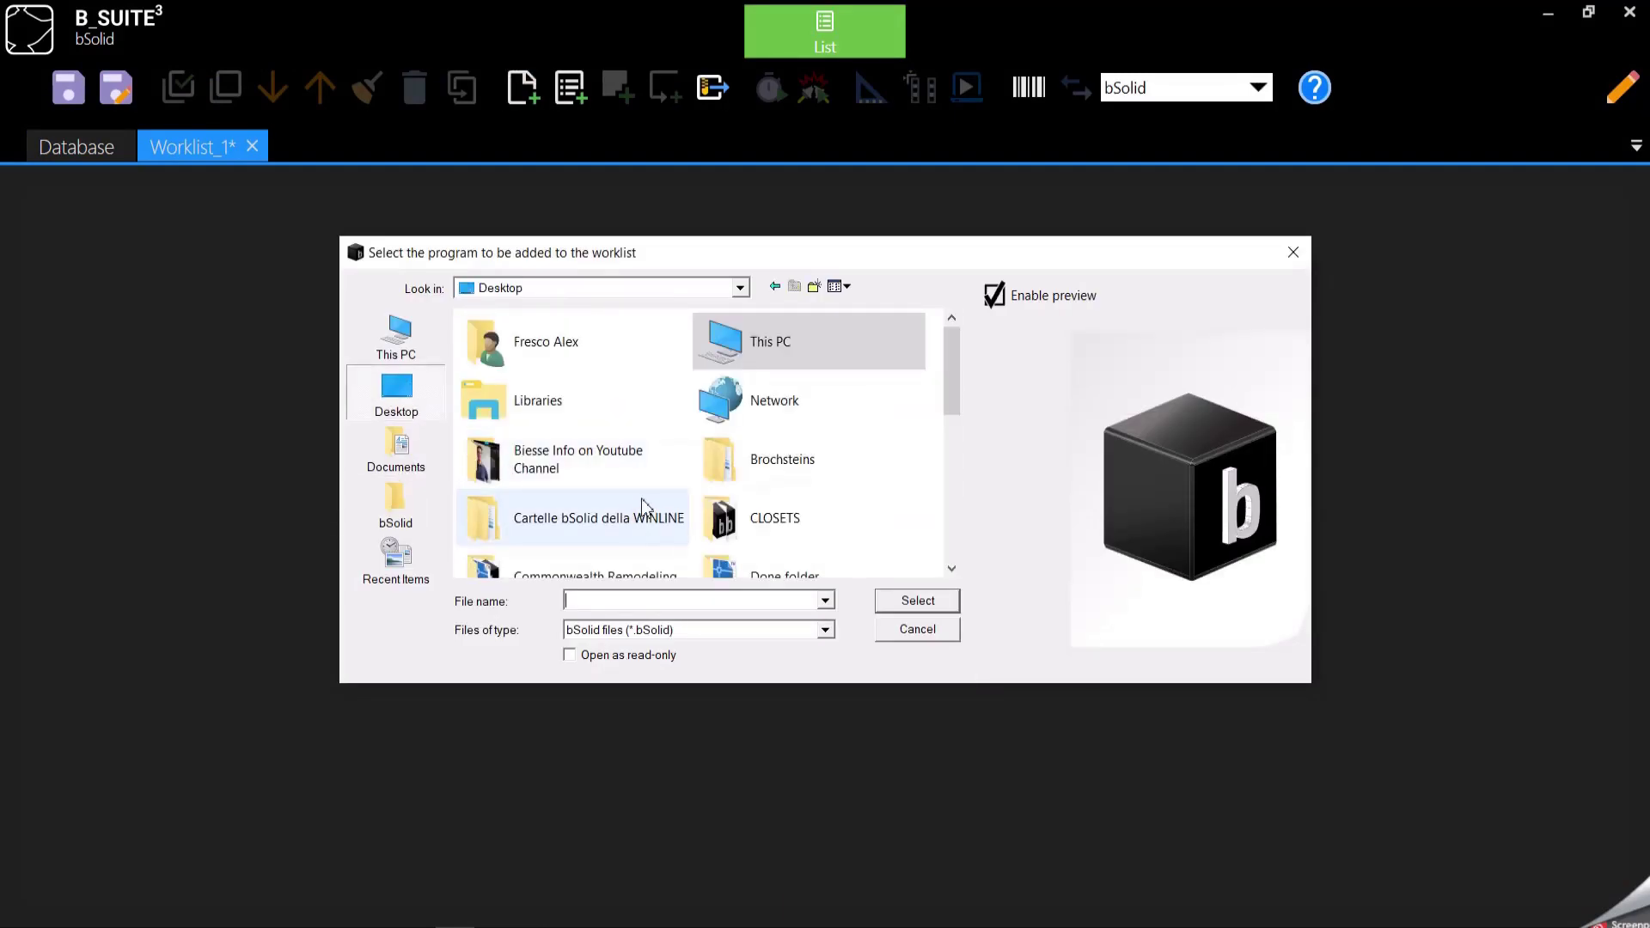
{"action": "scroll", "coordinate": [646, 505], "scroll_direction": "down", "scroll_amount": 3}
{"action": "double_click", "coordinate": [805, 427]}
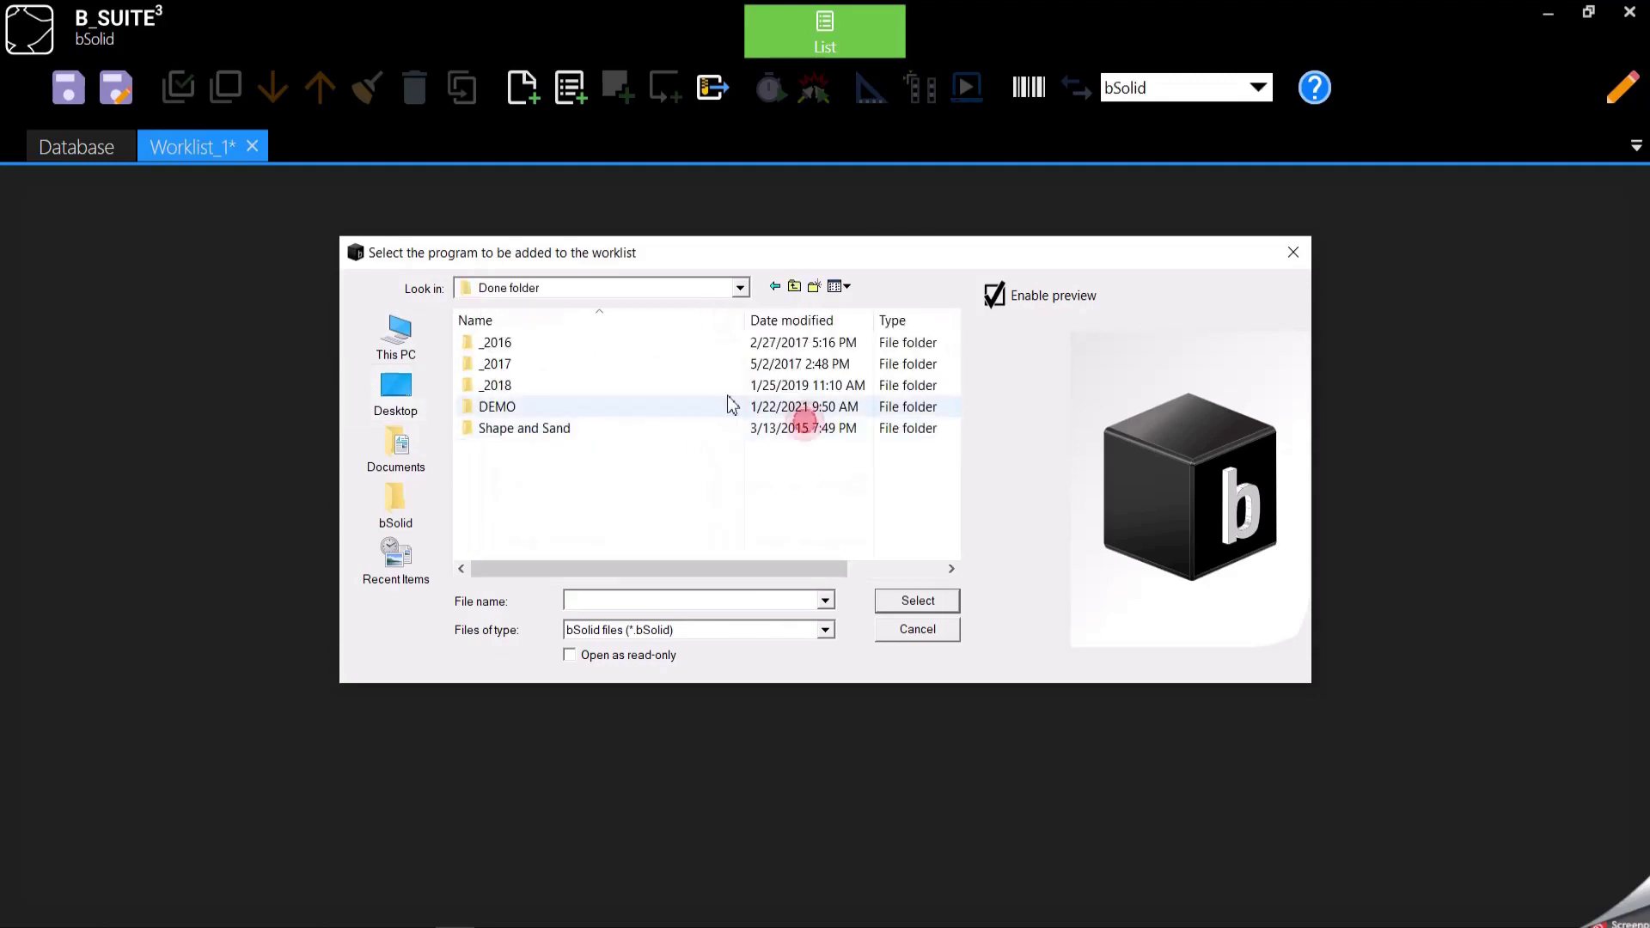
{"action": "double_click", "coordinate": [495, 407]}
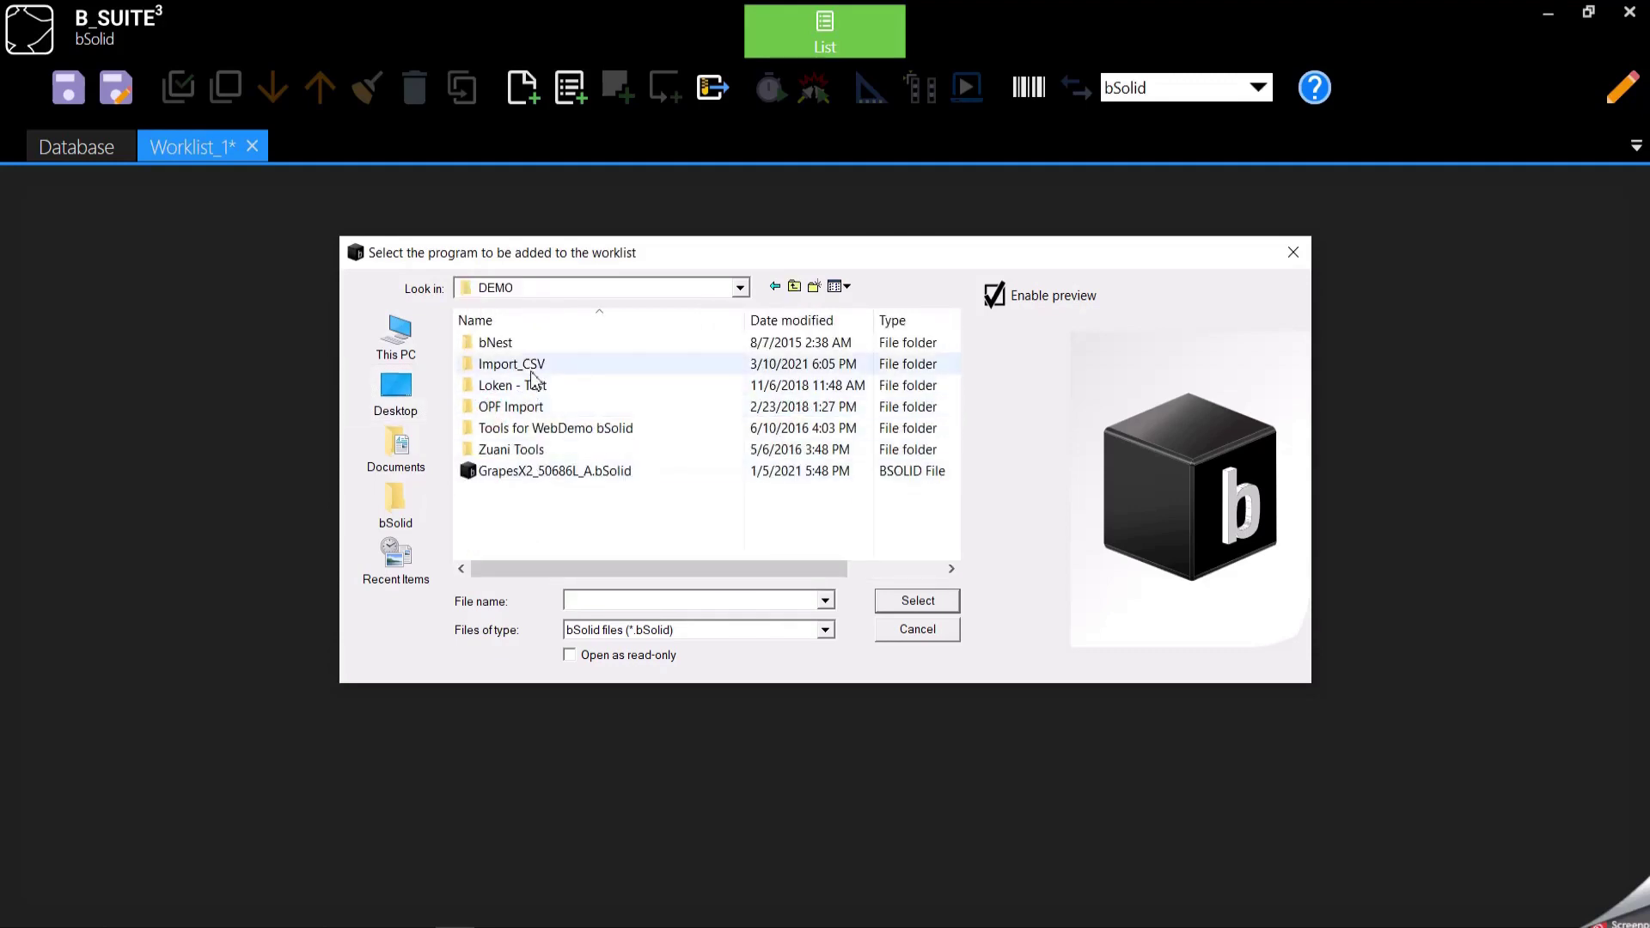
{"action": "left_click", "coordinate": [826, 630]}
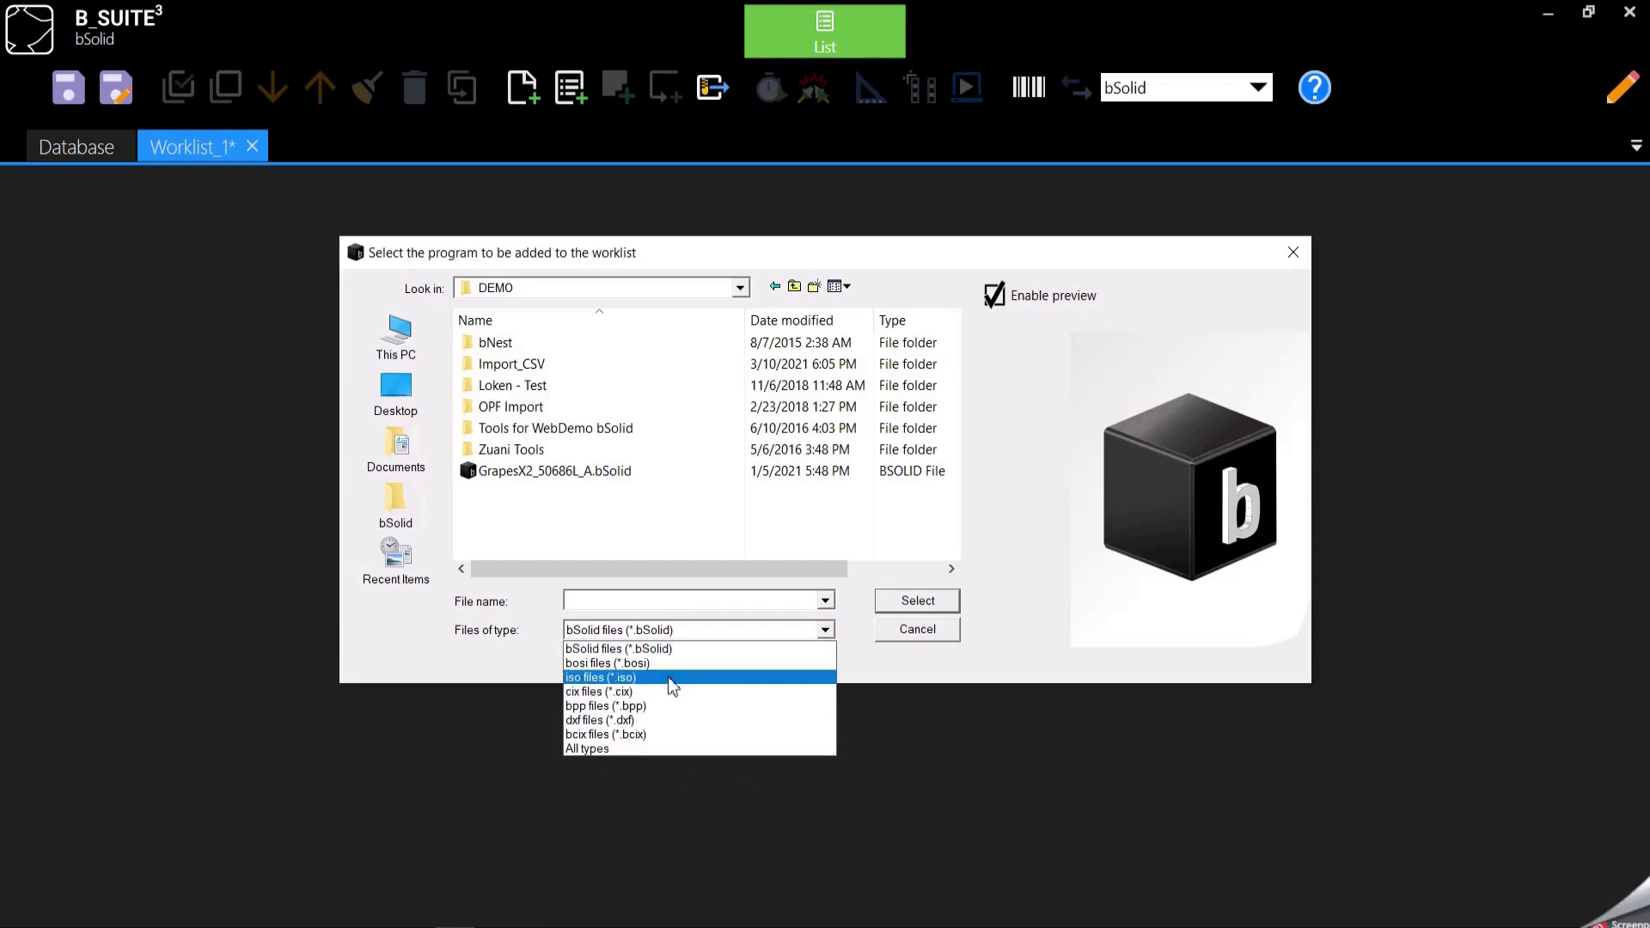
{"action": "left_click", "coordinate": [646, 720]}
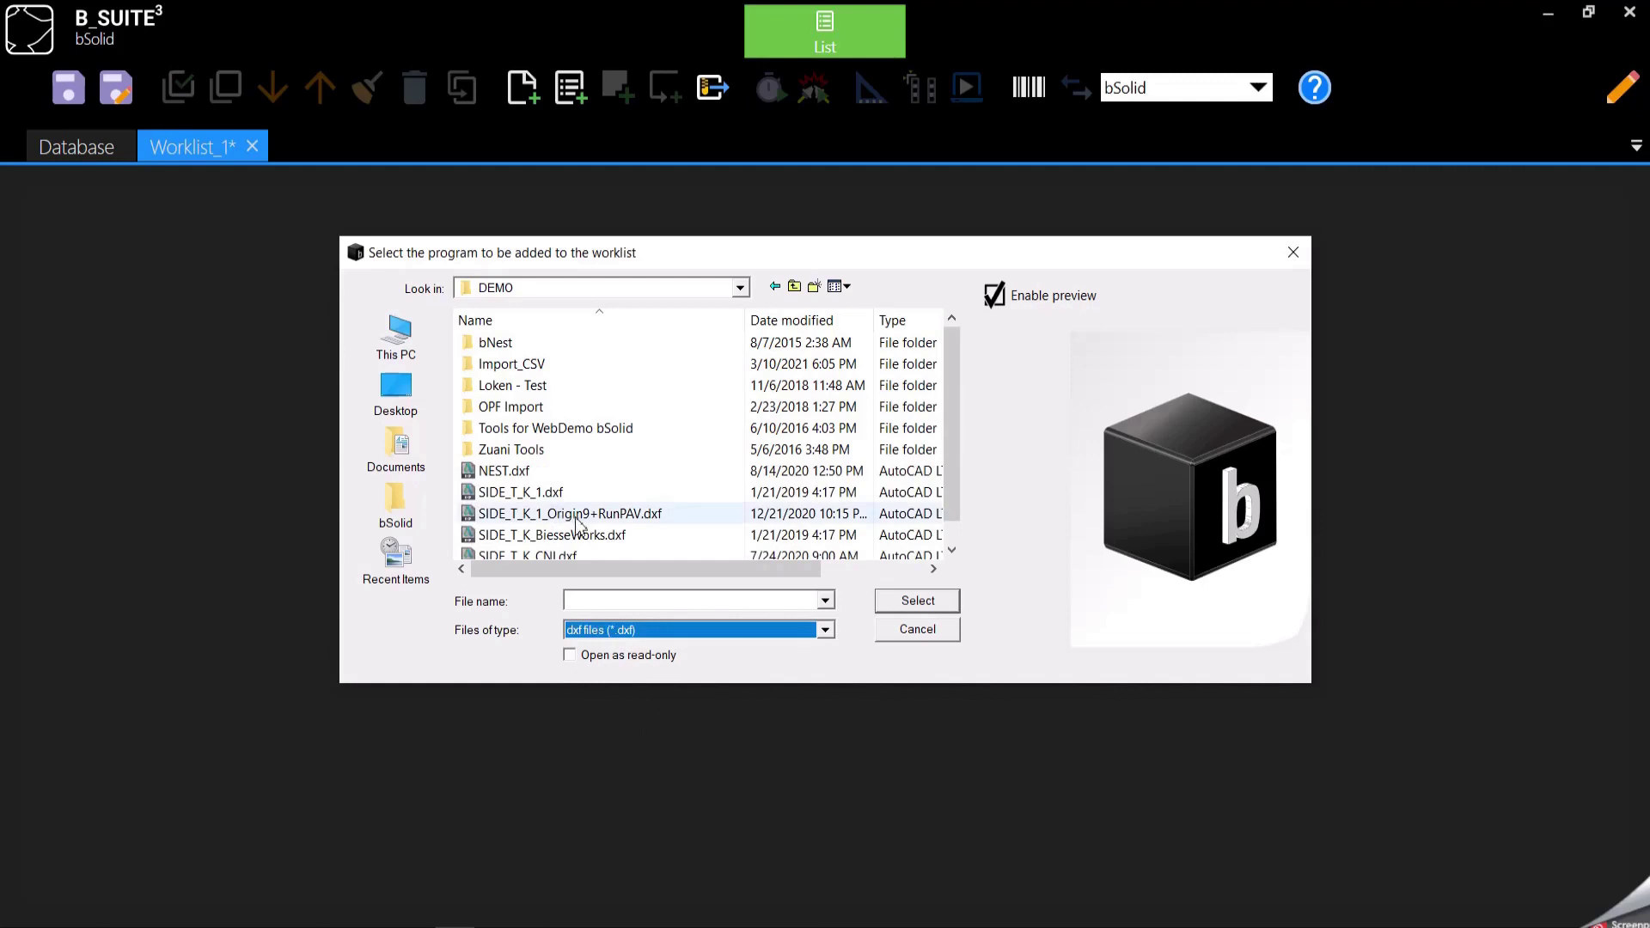
{"action": "double_click", "coordinate": [552, 493]}
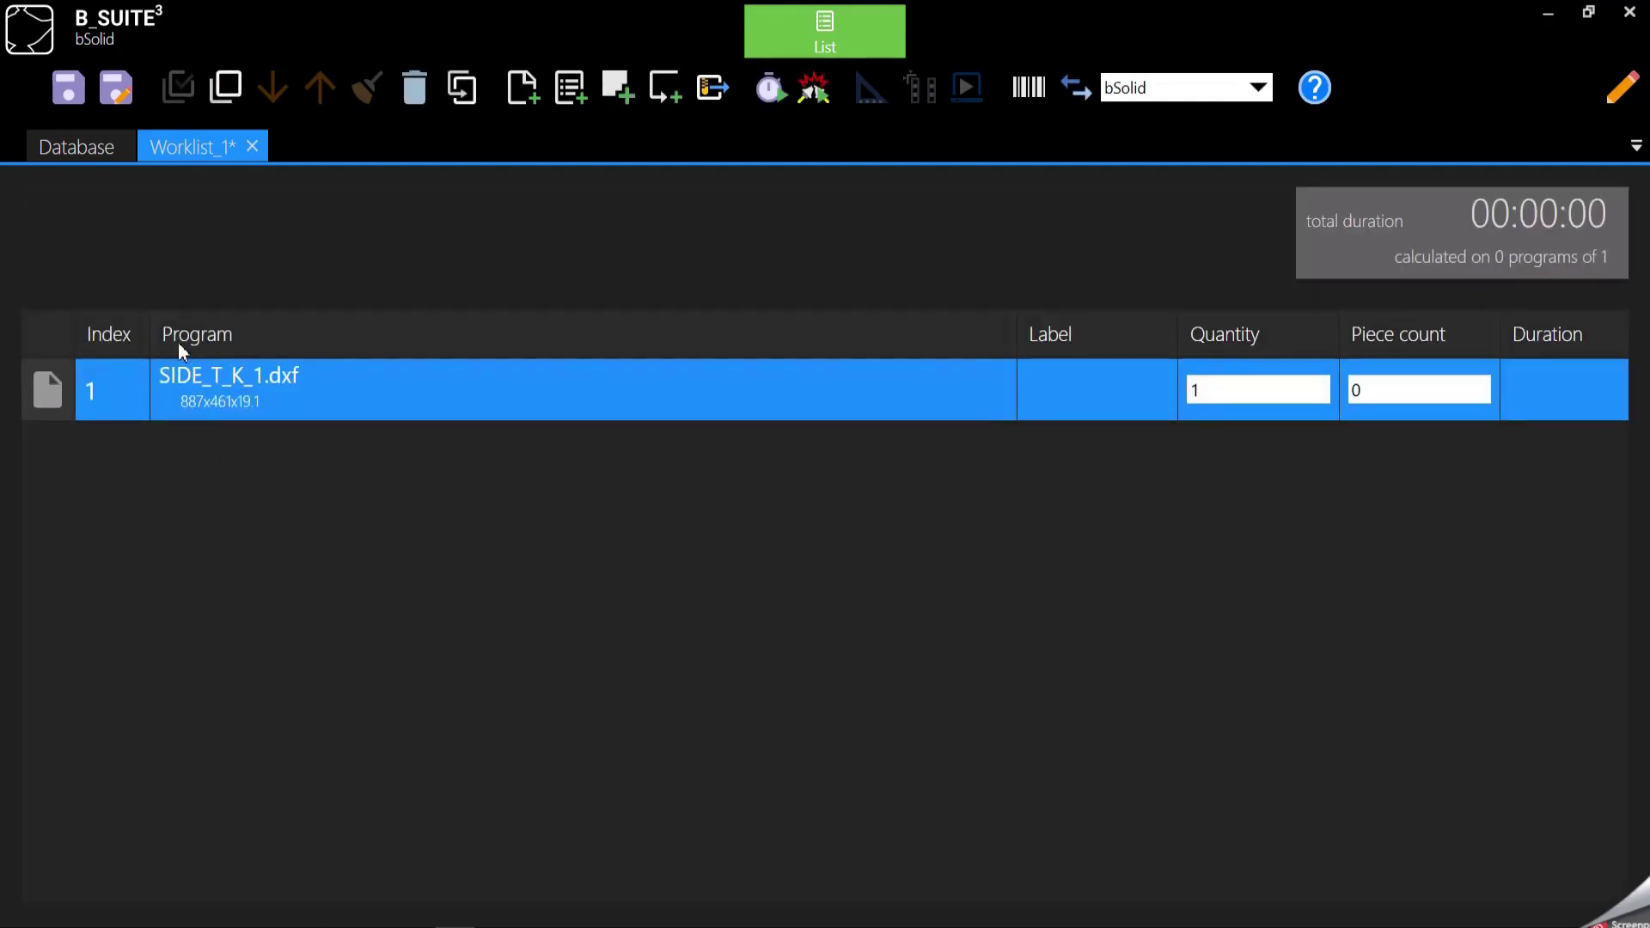
{"action": "left_click", "coordinate": [1622, 90]}
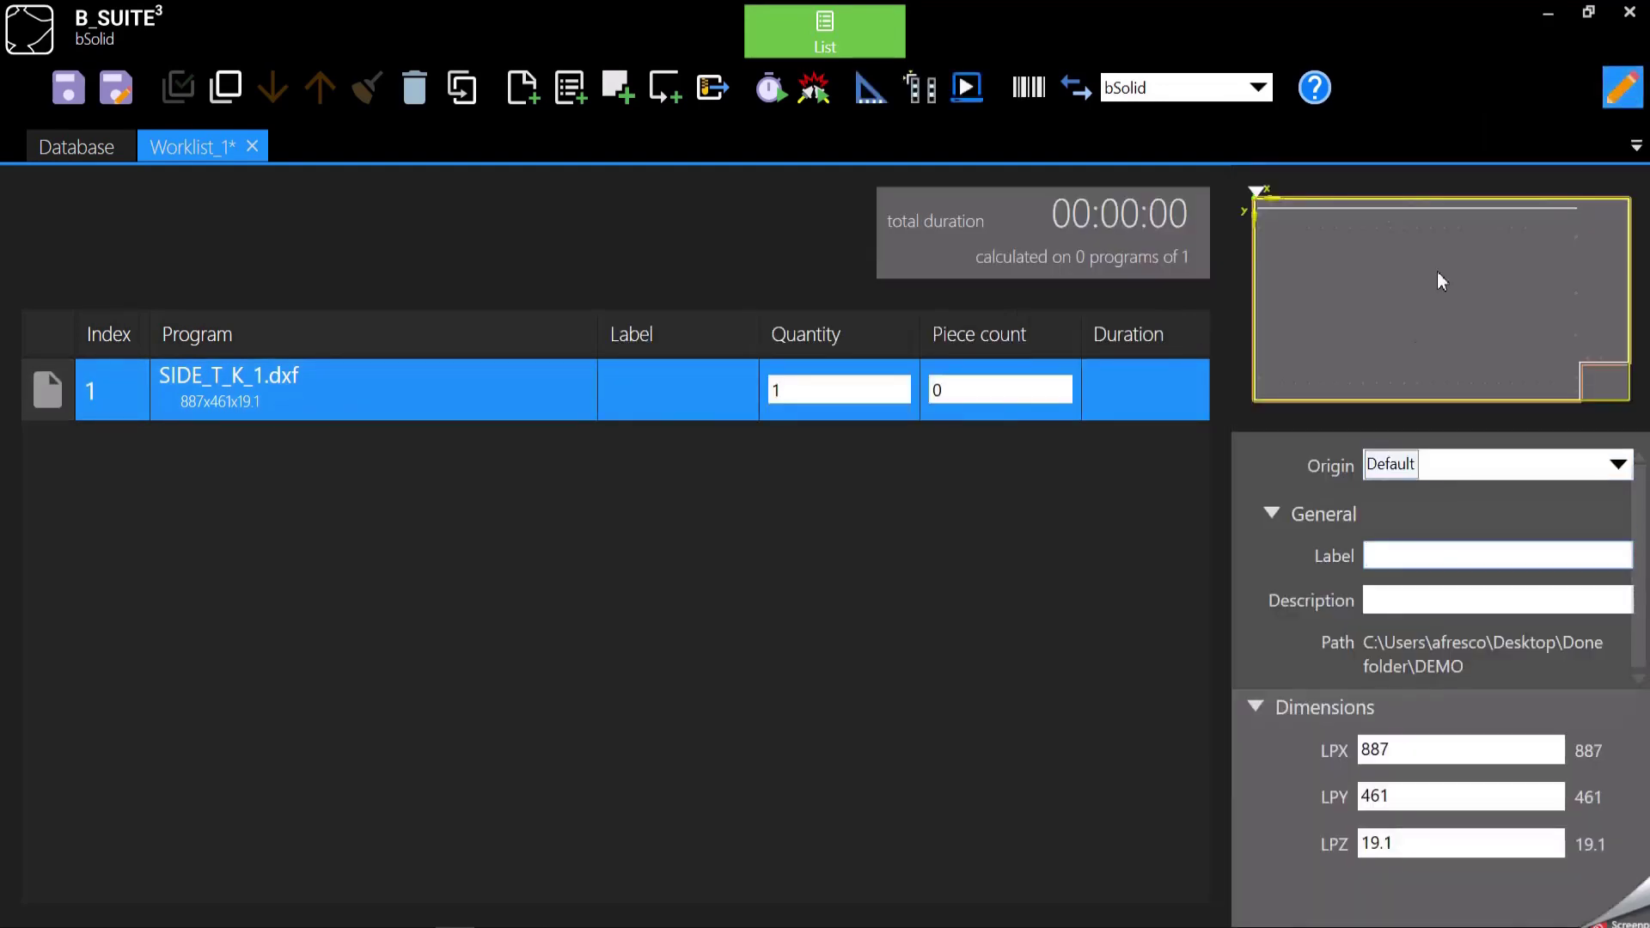
{"action": "mouse_move", "coordinate": [1411, 331]}
{"action": "right_mouse_down"}
{"action": "mouse_move", "coordinate": [1319, 234]}
{"action": "mouse_move", "coordinate": [1336, 228]}
{"action": "mouse_move", "coordinate": [1315, 314]}
{"action": "mouse_move", "coordinate": [1275, 349]}
{"action": "mouse_move", "coordinate": [1434, 337]}
{"action": "right_mouse_up"}
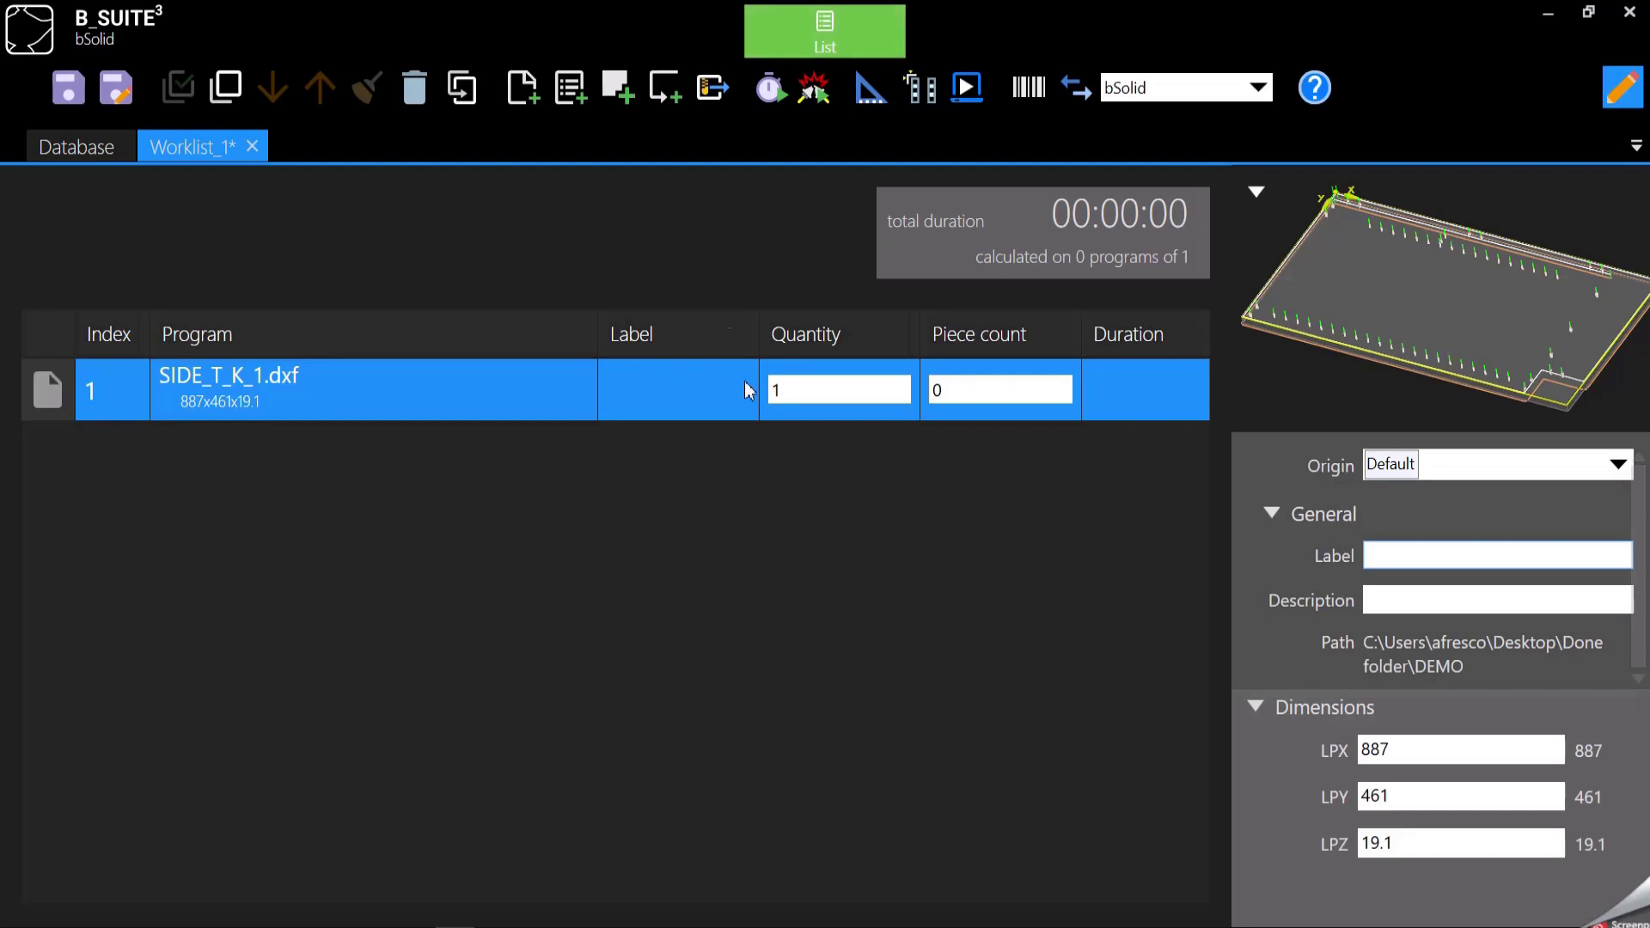
- Return to the Cad/Cam environment, open the guide and search it for "dxf definition"
{"action": "left_click", "coordinate": [857, 10]}
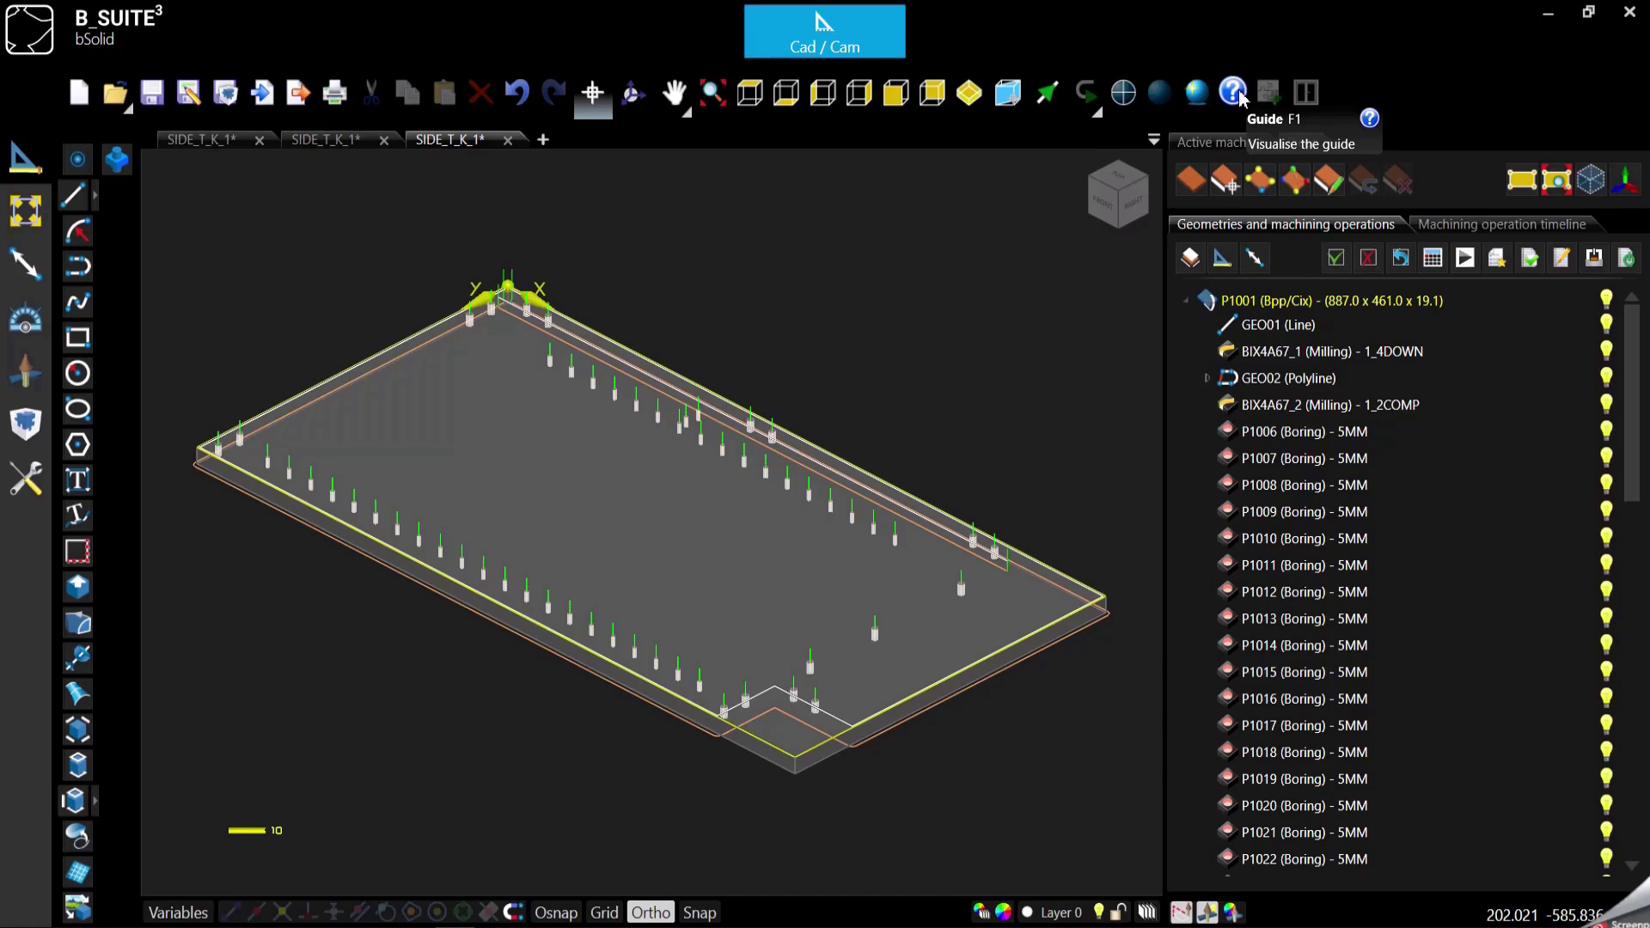
{"action": "left_click", "coordinate": [1233, 91]}
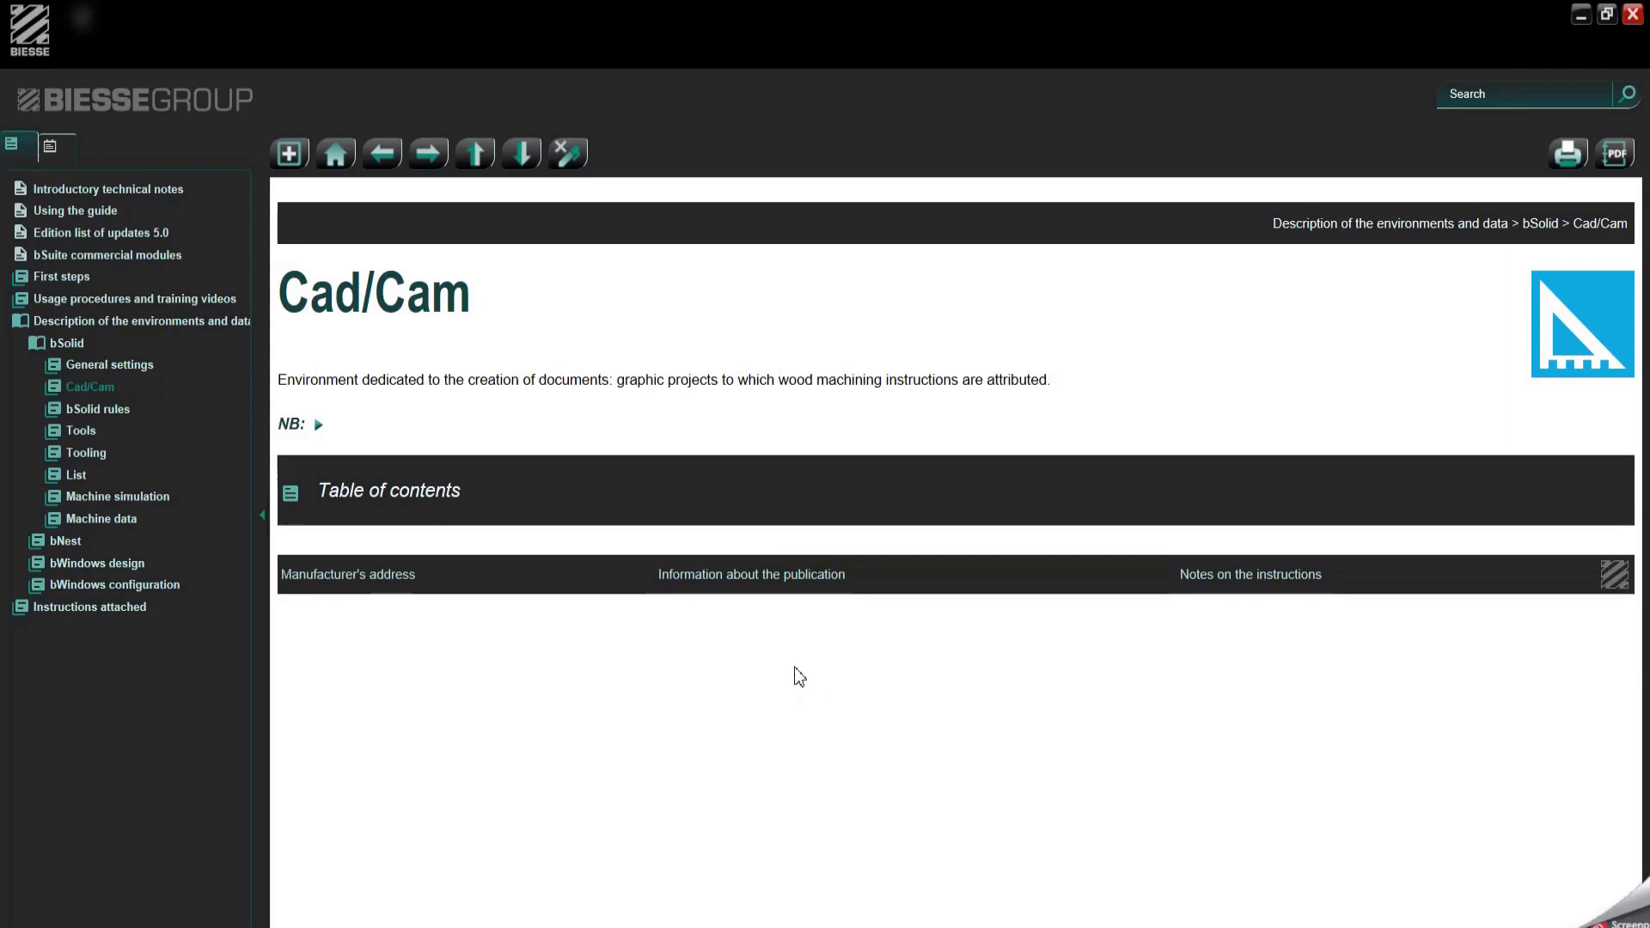
{"action": "left_click", "coordinate": [1493, 97]}
{"action": "type", "text": "dxf d"}
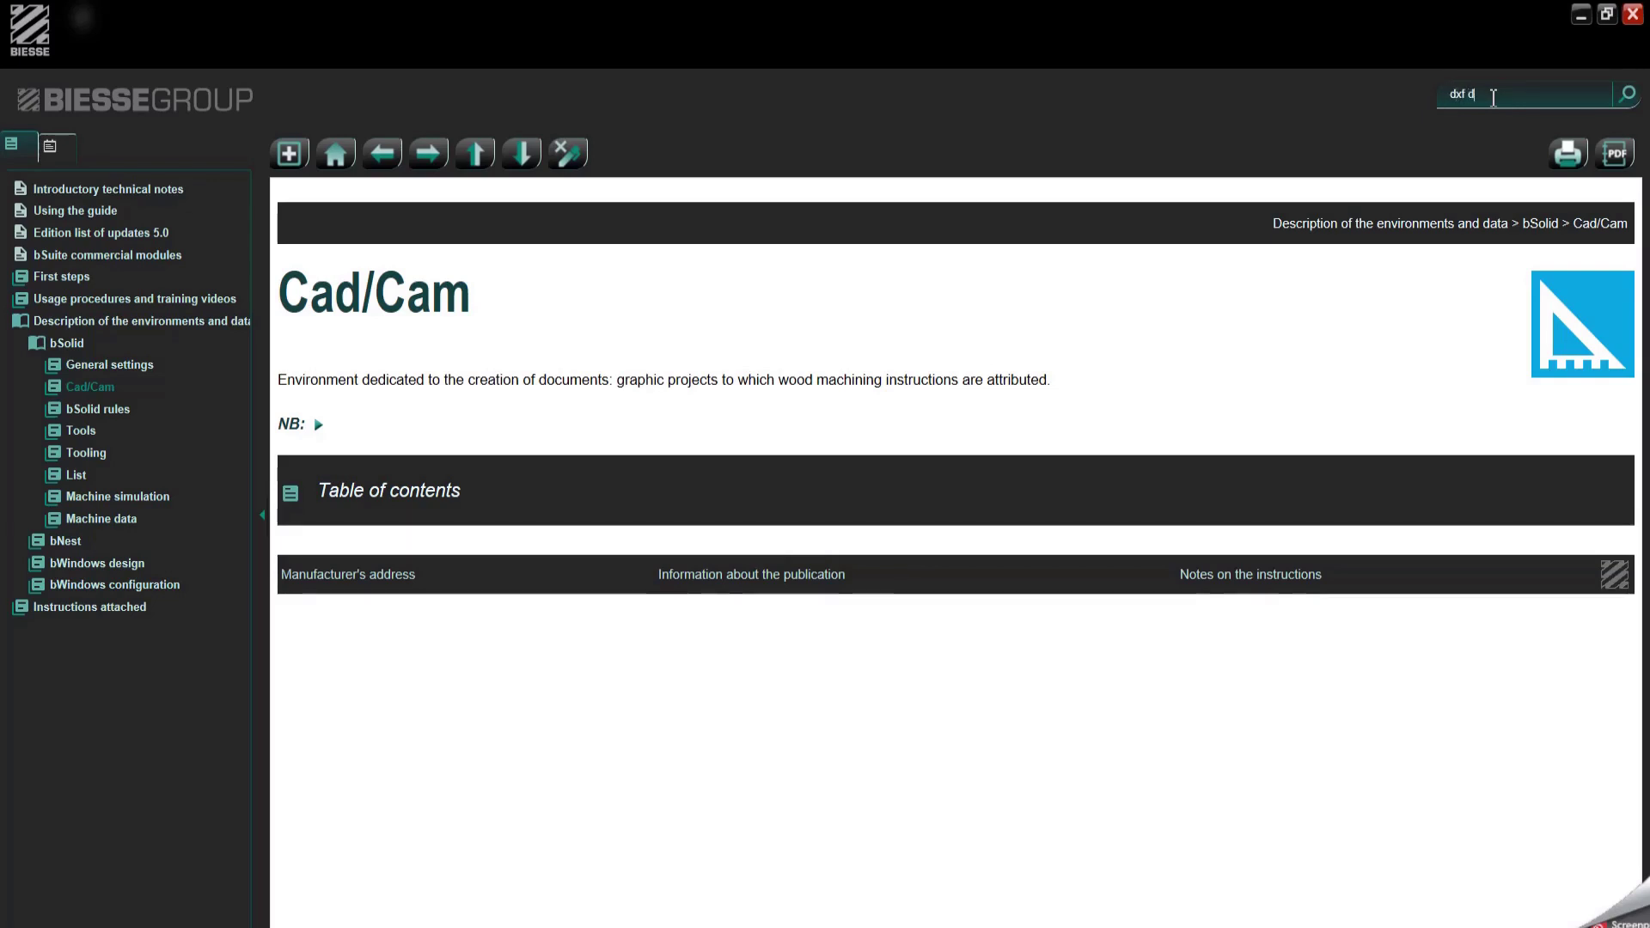
{"action": "type", "text": "efinition"}
{"action": "key", "text": "Return"}
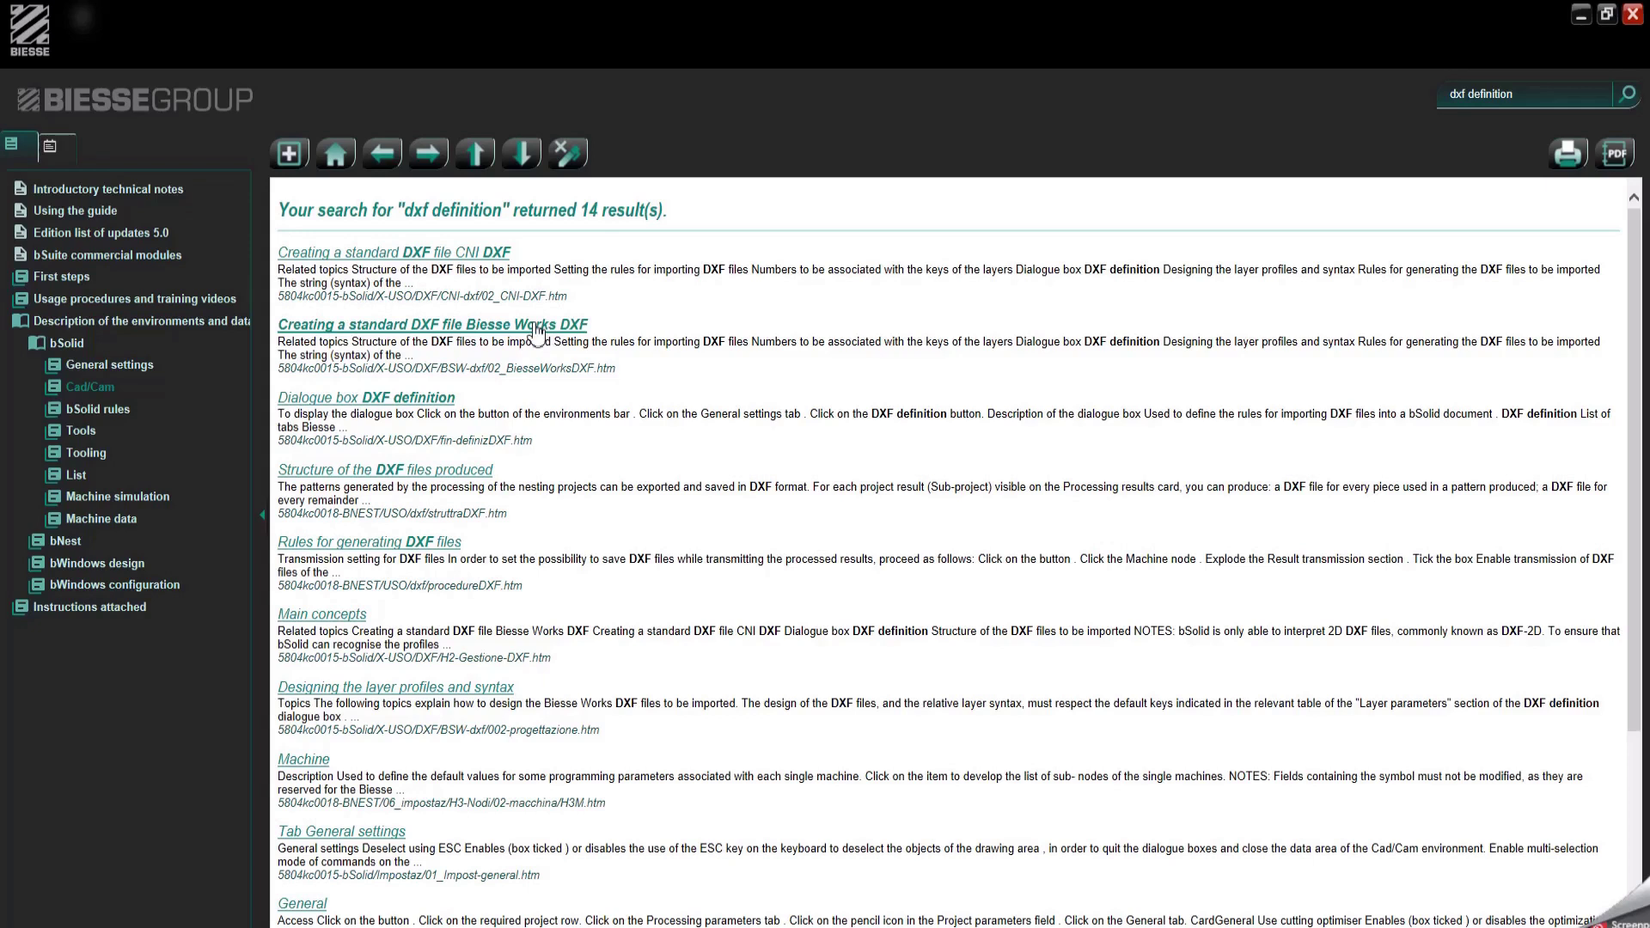
- Open the guide topic on creating a standard Biesse Works DXF file and examine its layer syntax, measurement unit and block rules
{"action": "left_click", "coordinate": [537, 330]}
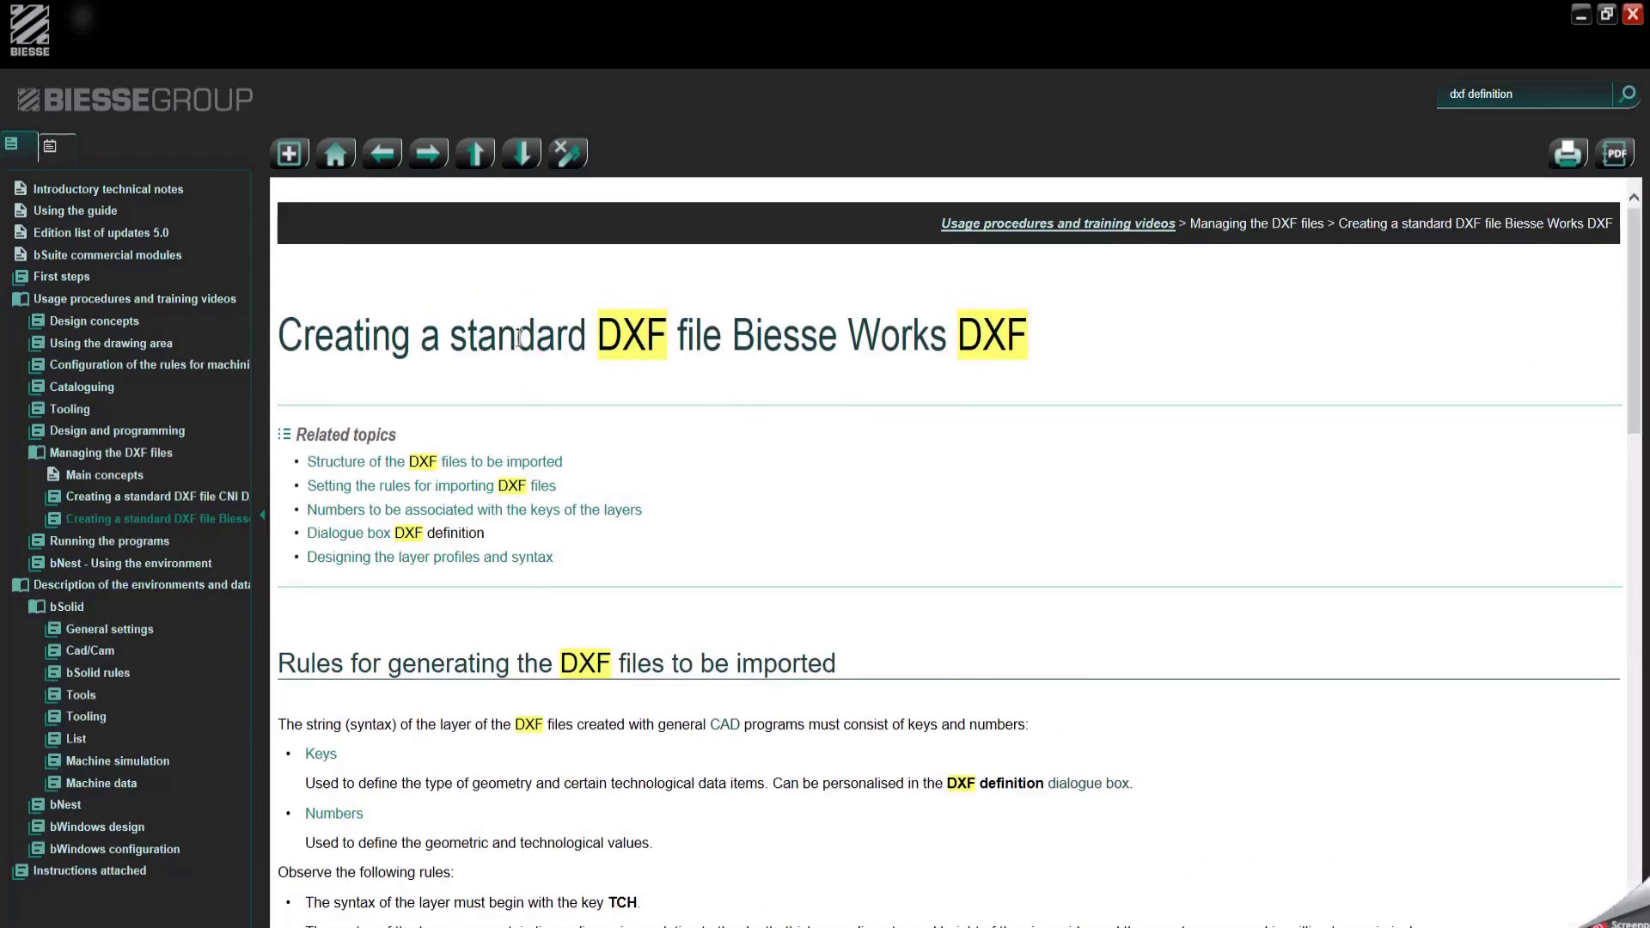
{"action": "scroll", "coordinate": [615, 393], "scroll_direction": "down", "scroll_amount": 8}
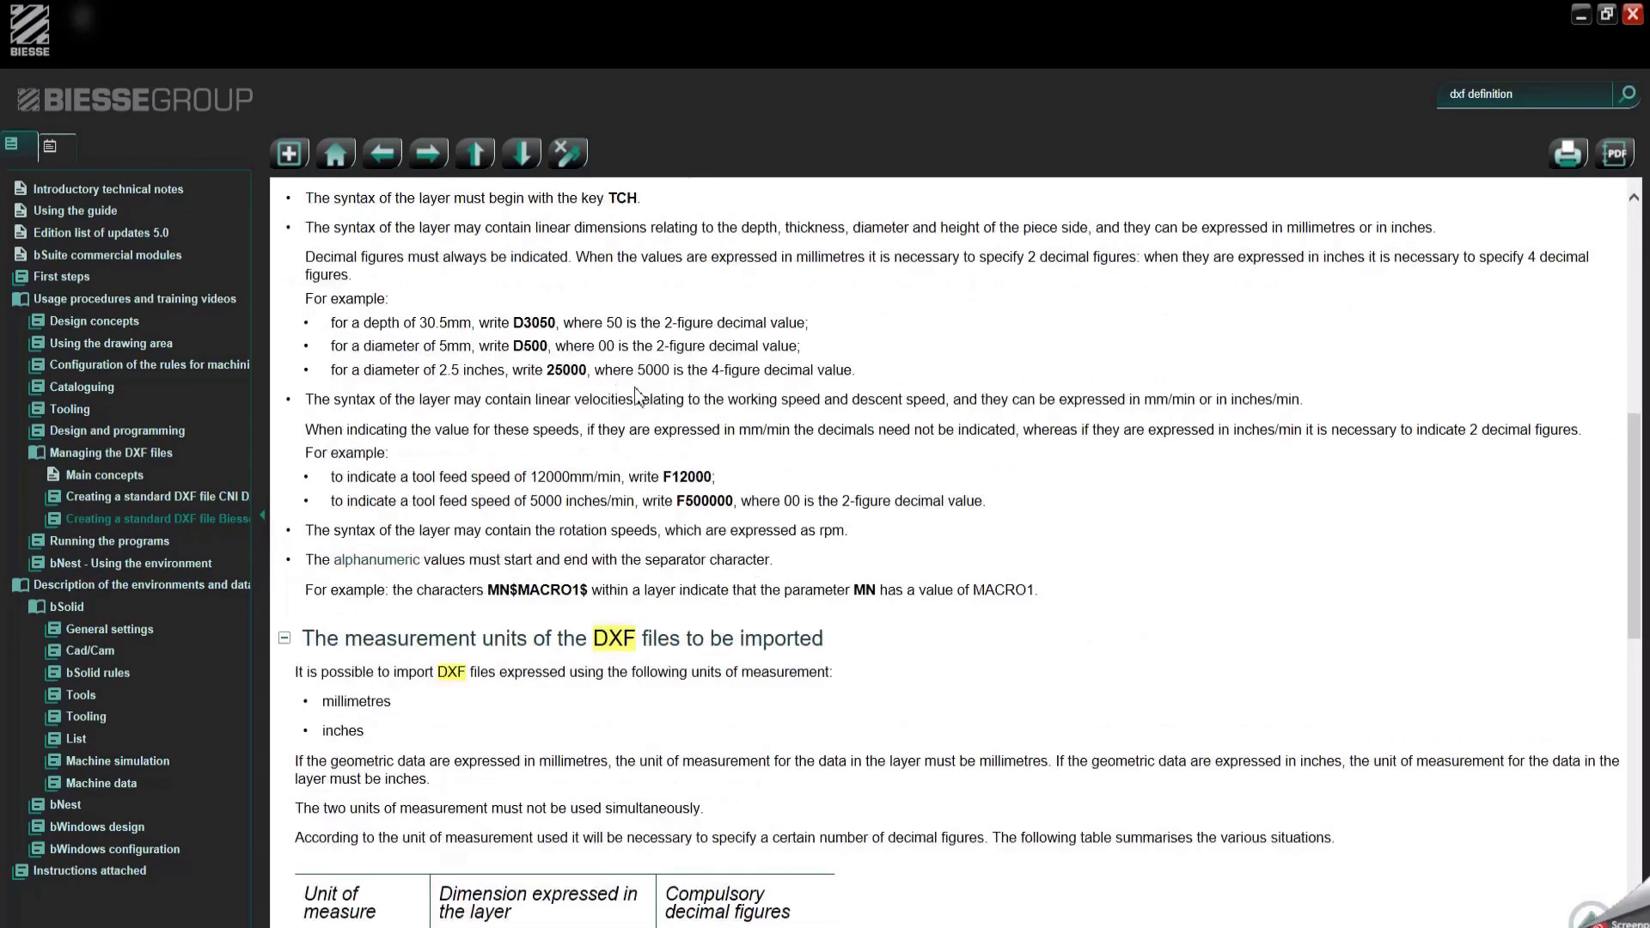
{"action": "scroll", "coordinate": [650, 392], "scroll_direction": "down", "scroll_amount": 10}
{"action": "scroll", "coordinate": [653, 388], "scroll_direction": "up", "scroll_amount": 7}
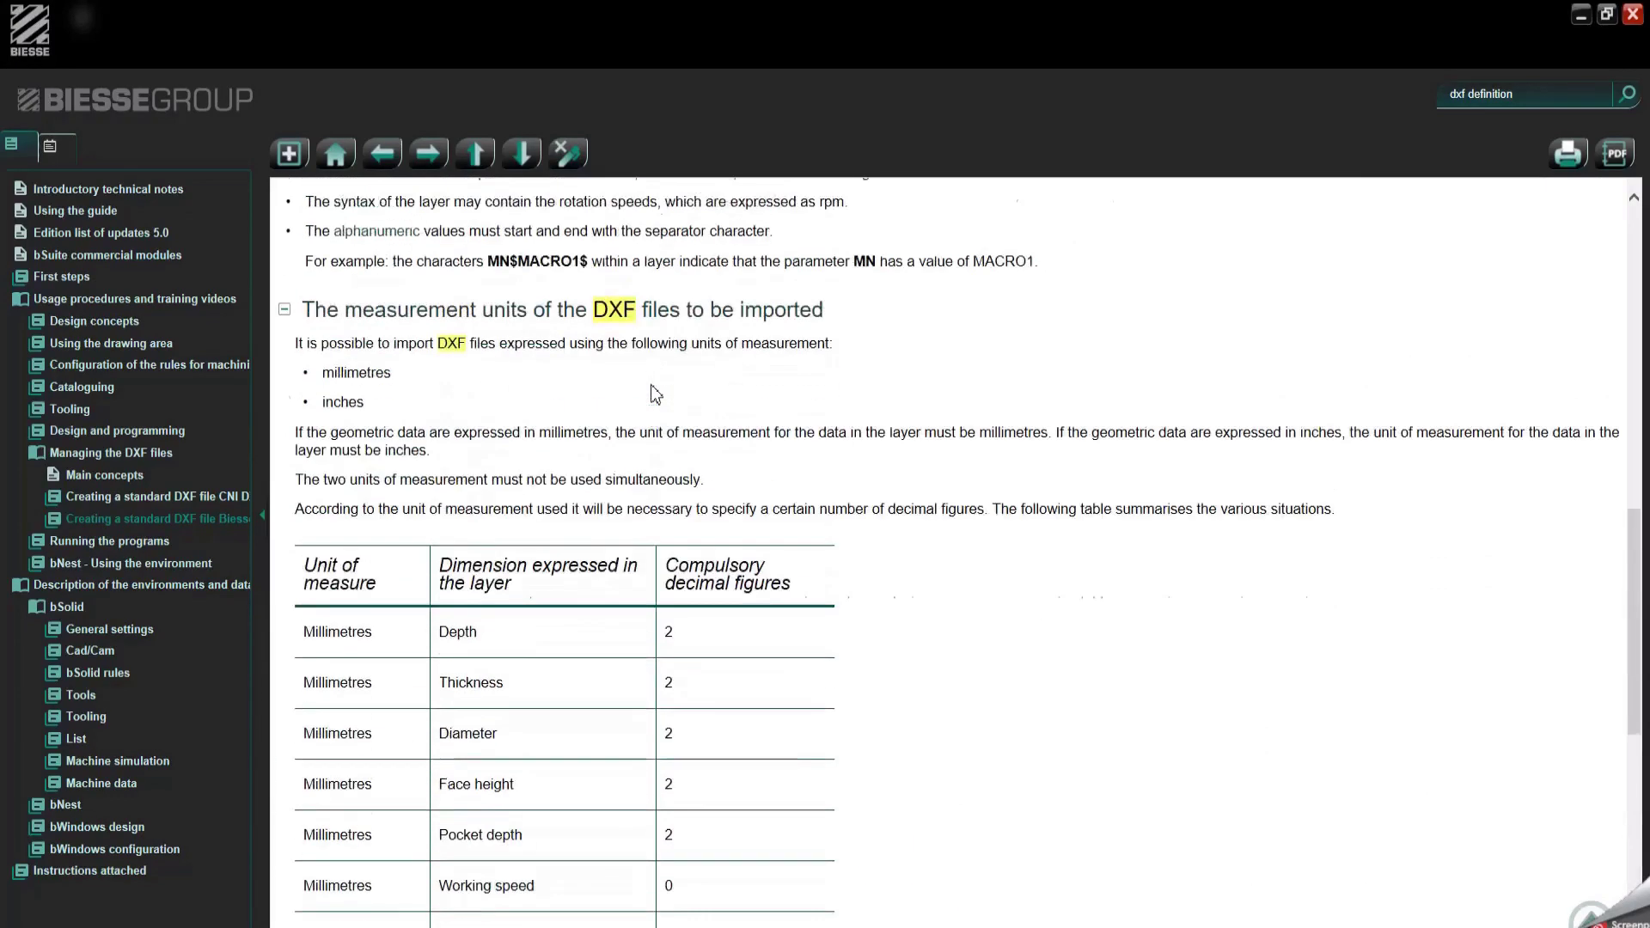
{"action": "scroll", "coordinate": [654, 387], "scroll_direction": "up", "scroll_amount": 10}
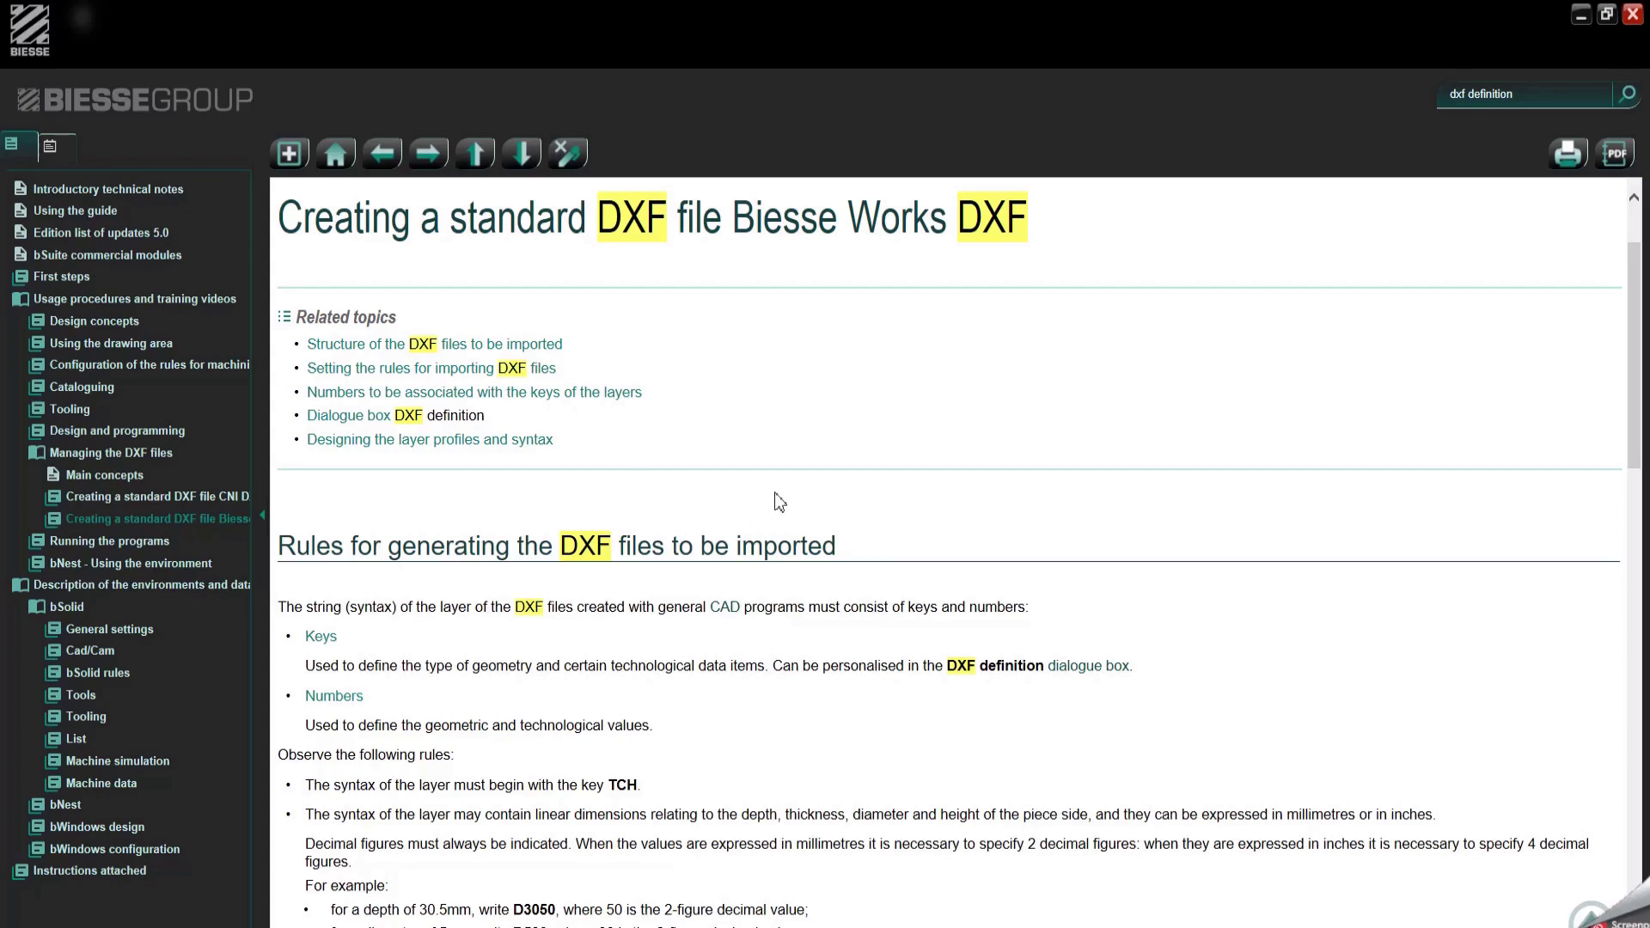
{"action": "scroll", "coordinate": [784, 507], "scroll_direction": "down", "scroll_amount": 6}
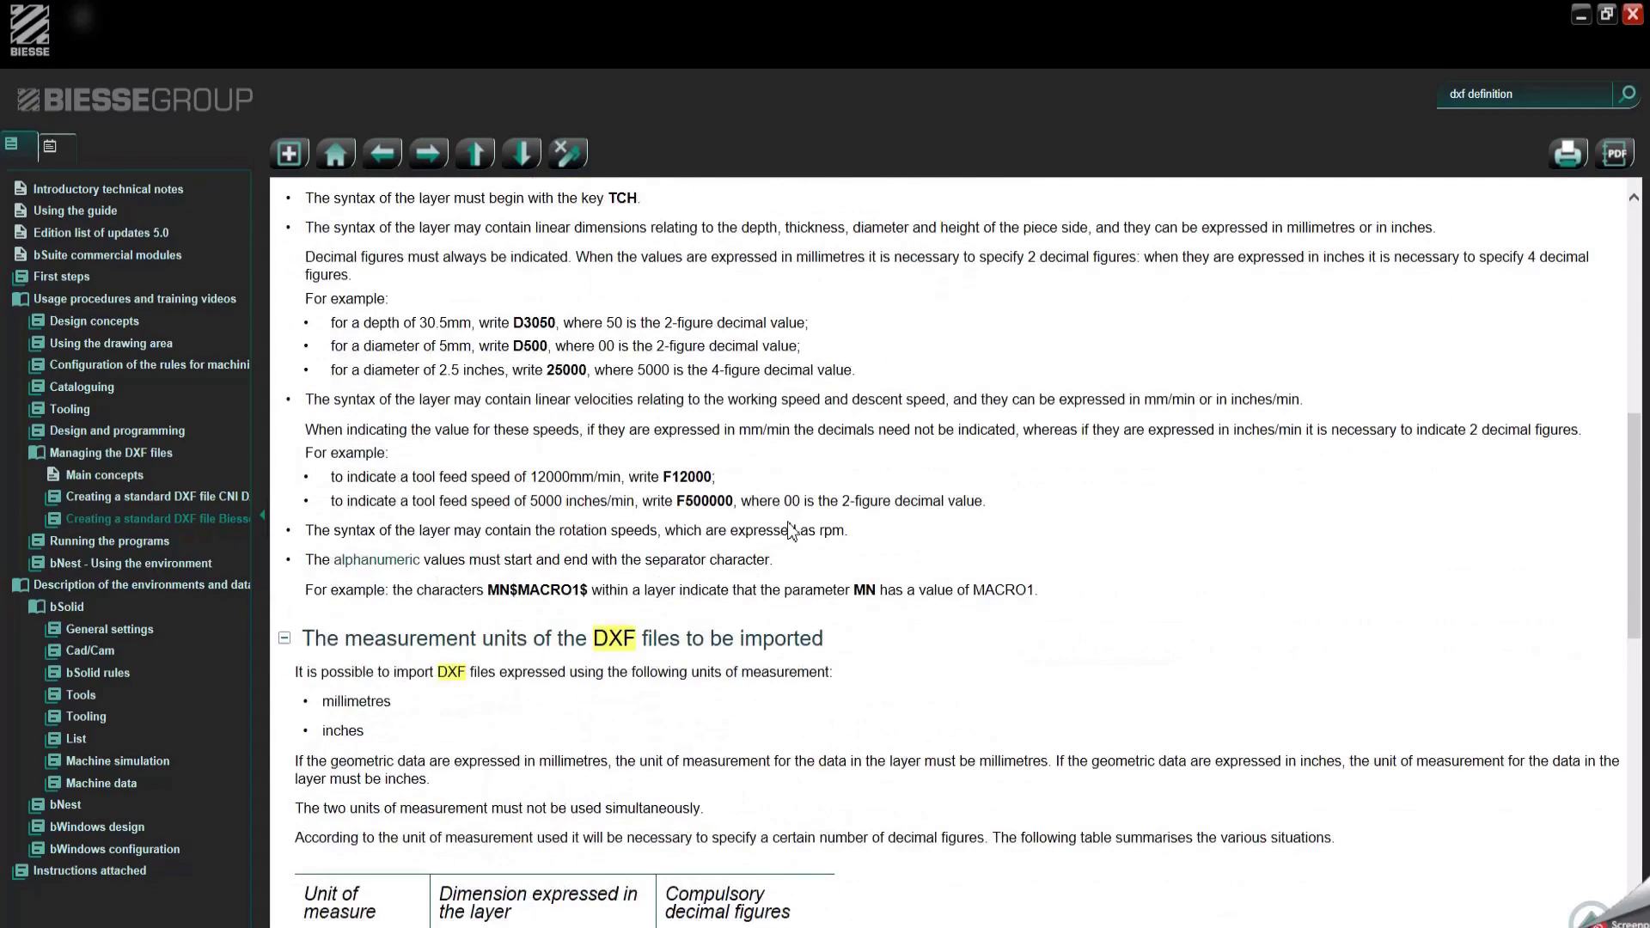
{"action": "scroll", "coordinate": [788, 529], "scroll_direction": "down", "scroll_amount": 10}
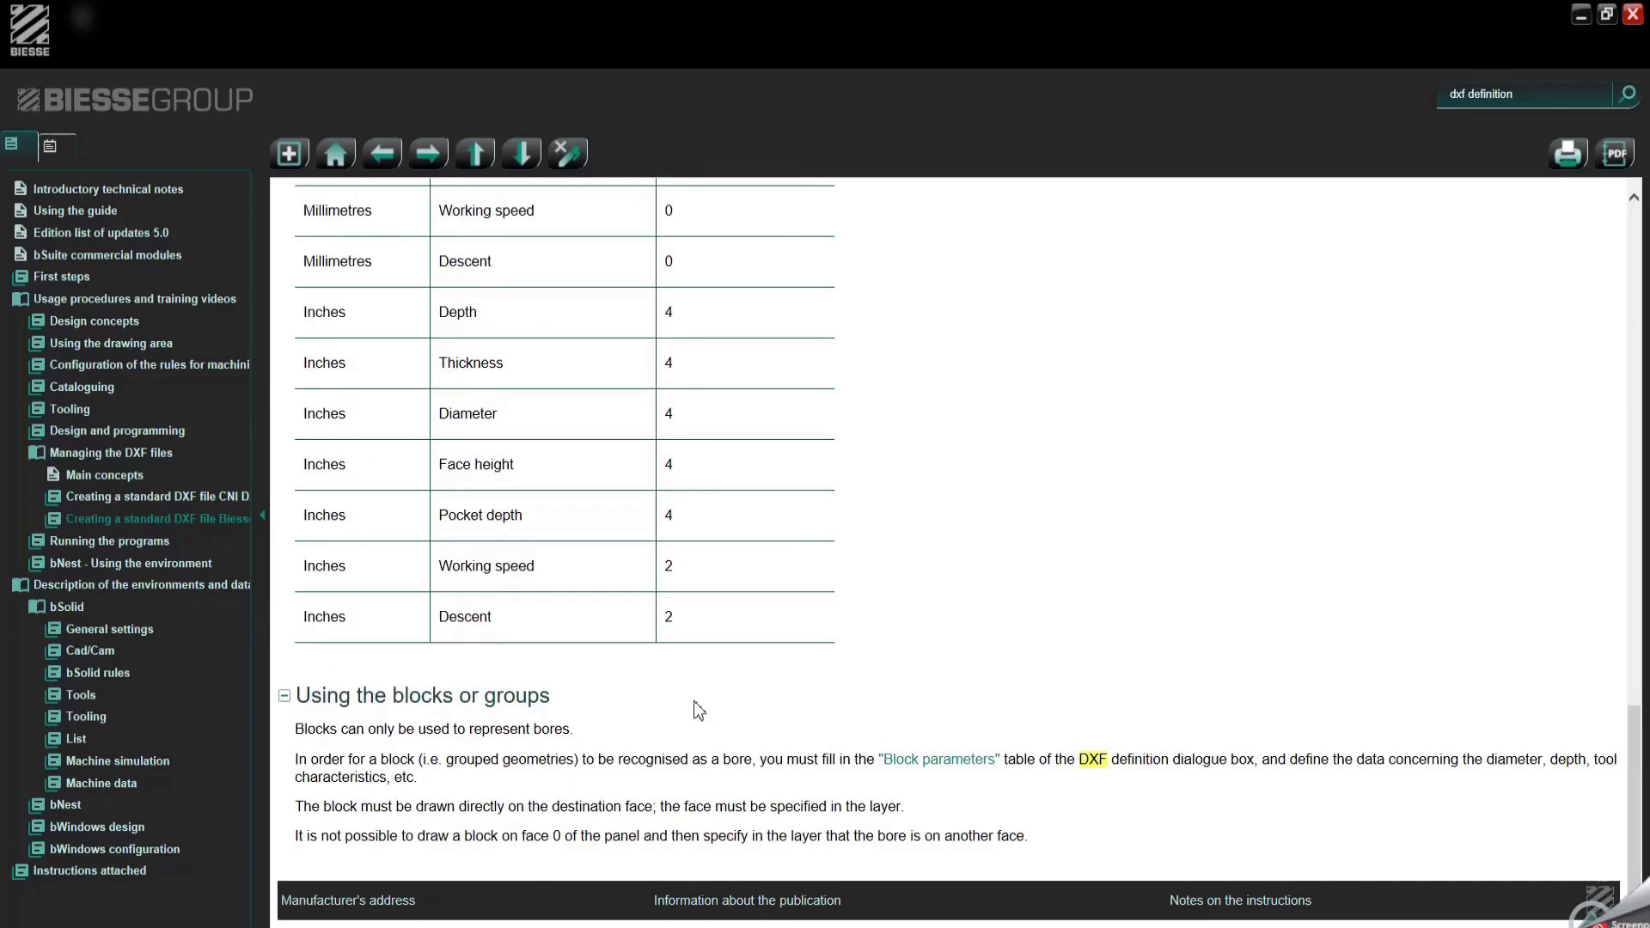
{"action": "scroll", "coordinate": [730, 709], "scroll_direction": "up", "scroll_amount": 12}
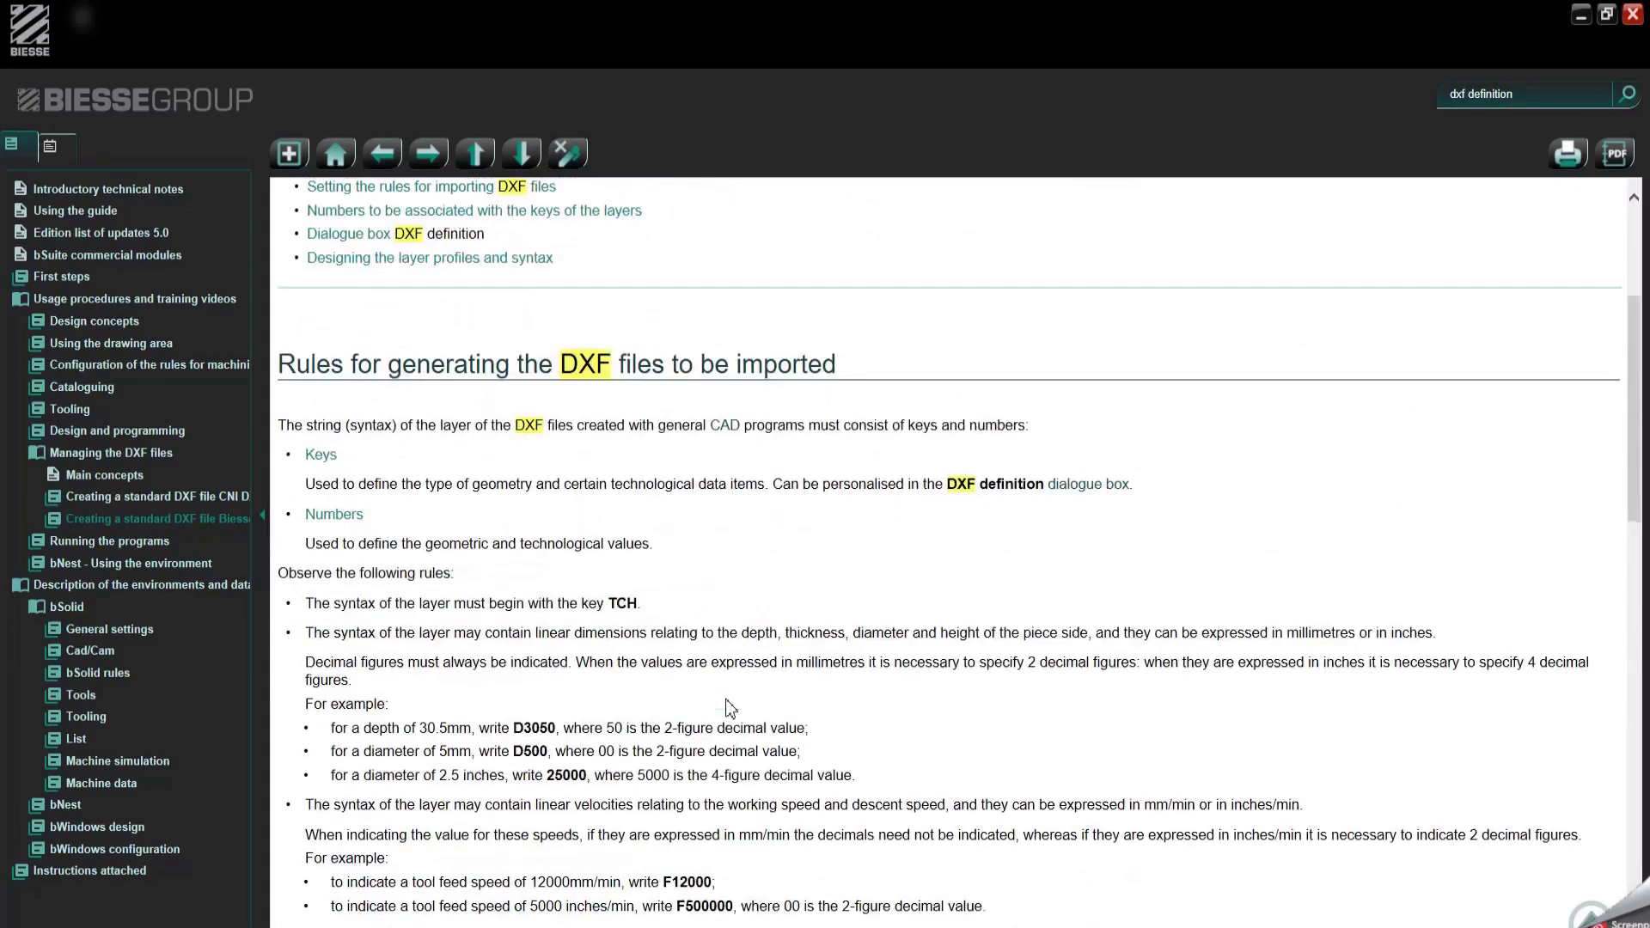
{"action": "scroll", "coordinate": [730, 709], "scroll_direction": "up", "scroll_amount": 4}
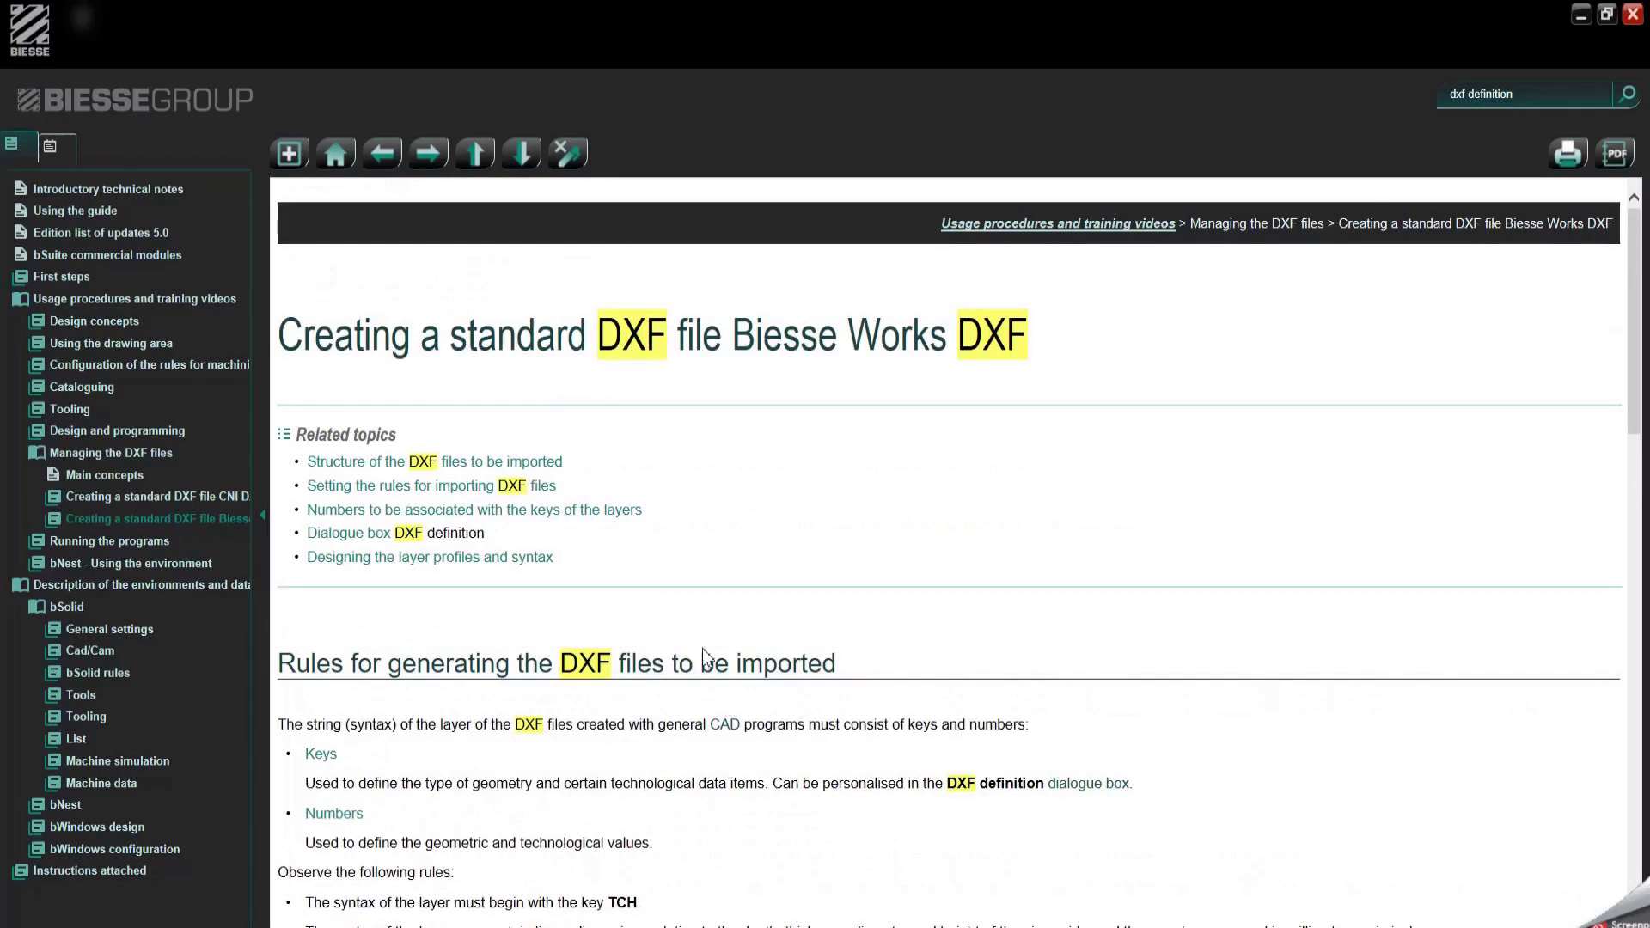
- Open the related topic on the structure of DXF files to be imported and display its Biesse Works DXF reference
{"action": "left_click", "coordinate": [512, 465]}
{"action": "scroll", "coordinate": [567, 525], "scroll_direction": "down", "scroll_amount": 3}
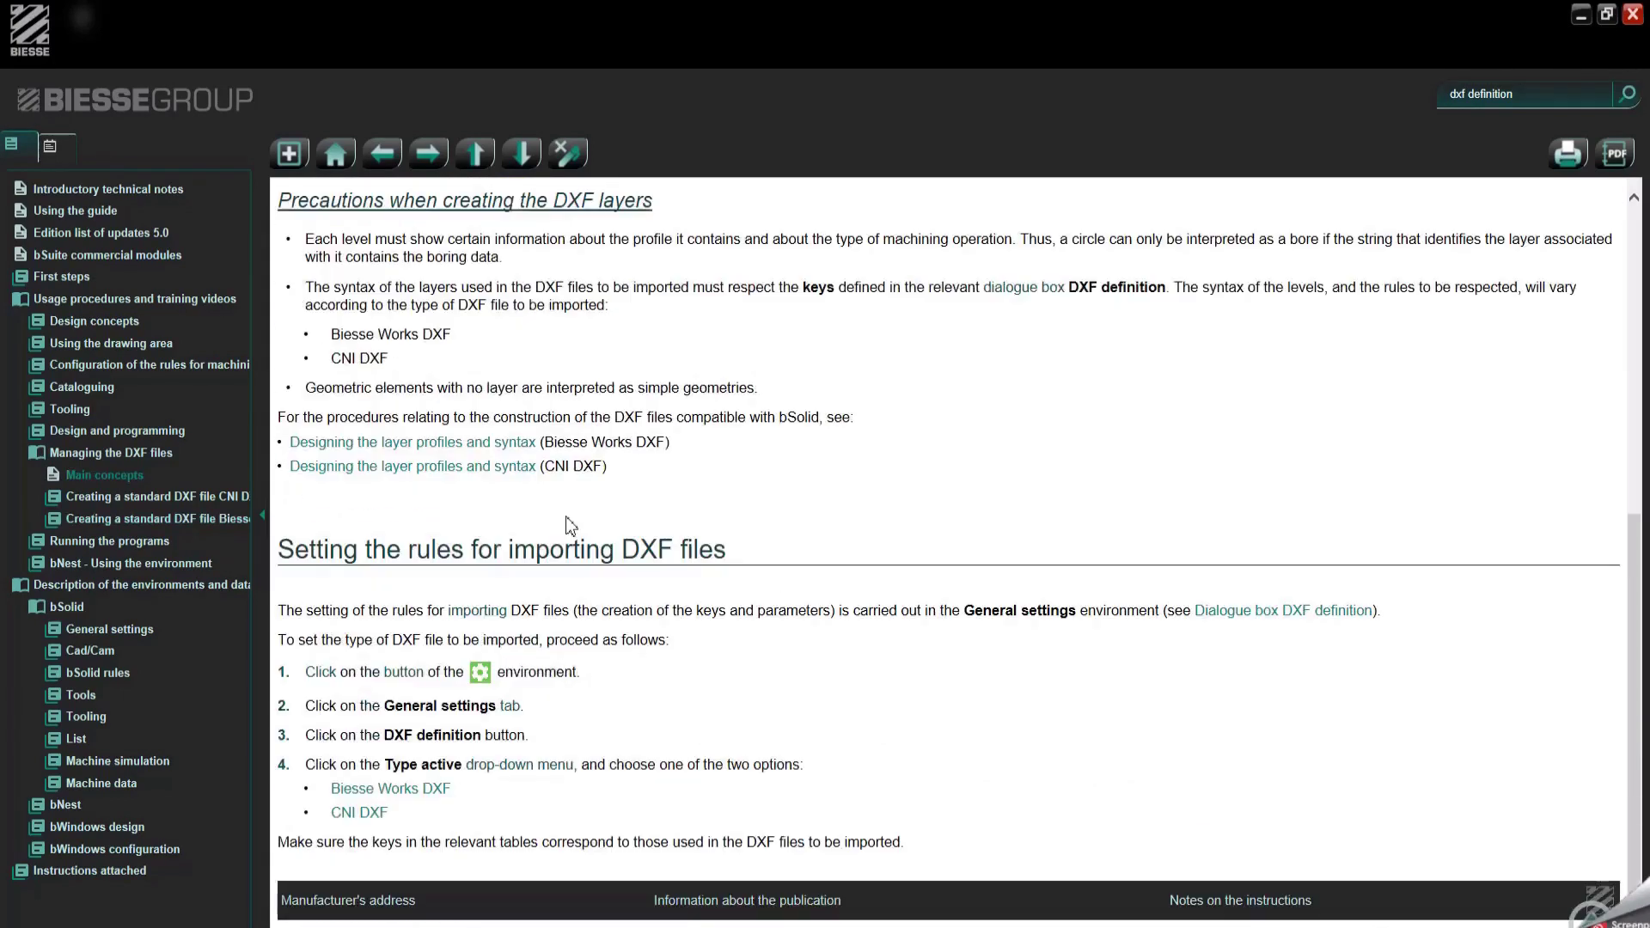
{"action": "left_click", "coordinate": [438, 797]}
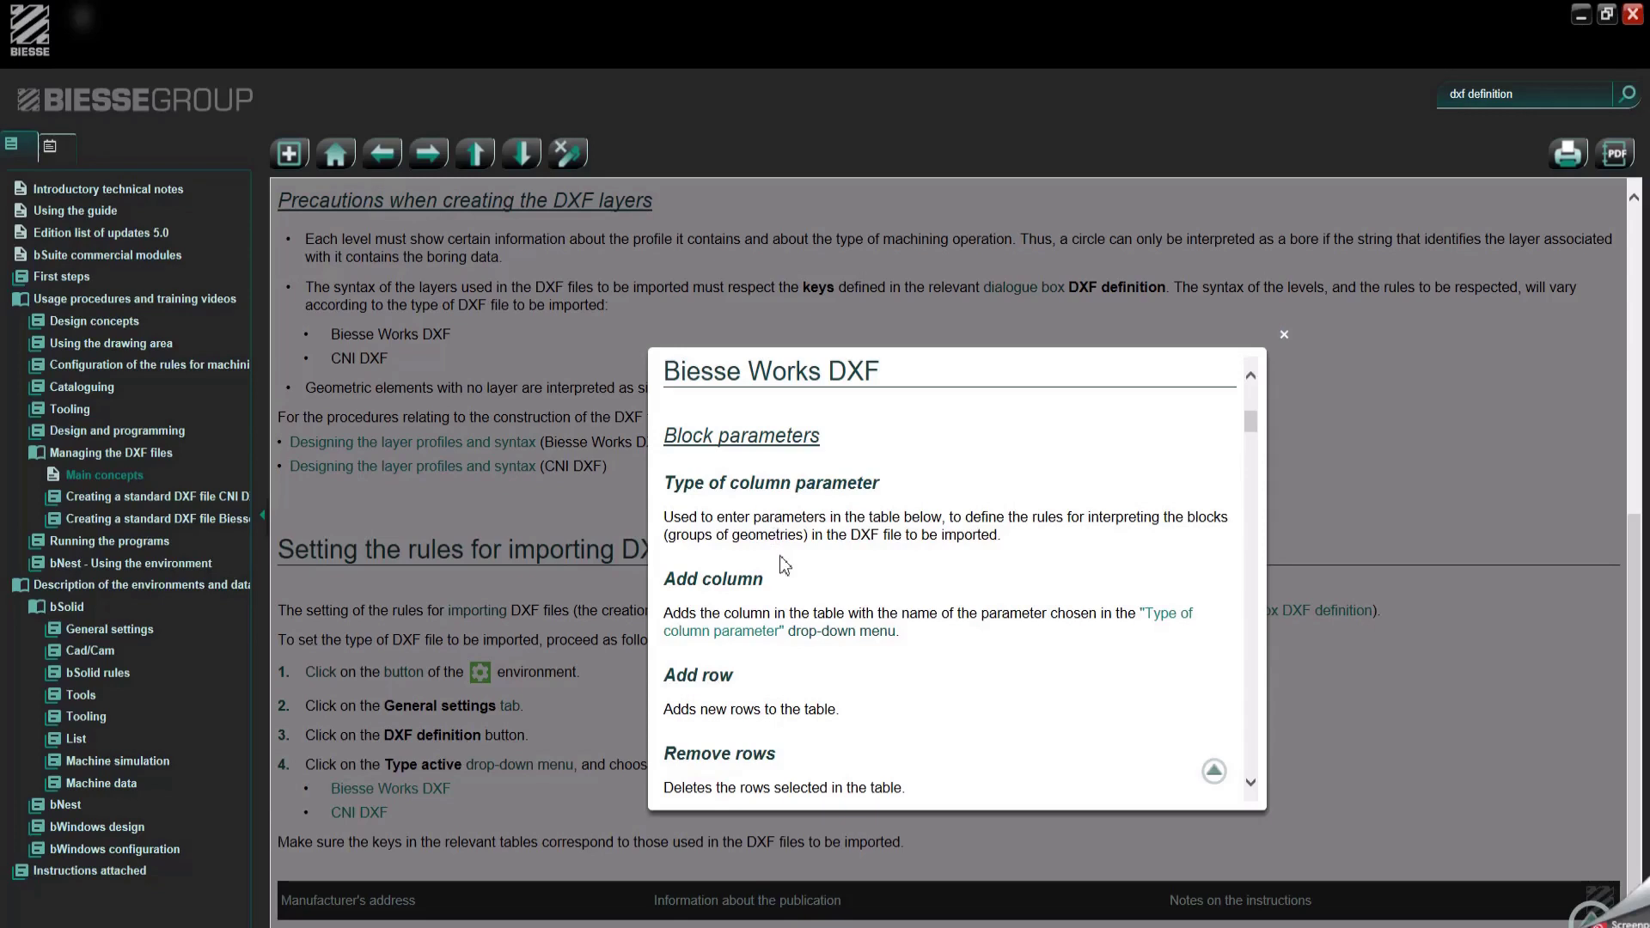
- Examine the Biesse Works DXF layer parameters table with its keys and descriptions, from macro name through tool lead-out
{"action": "scroll", "coordinate": [787, 566], "scroll_direction": "down", "scroll_amount": 5}
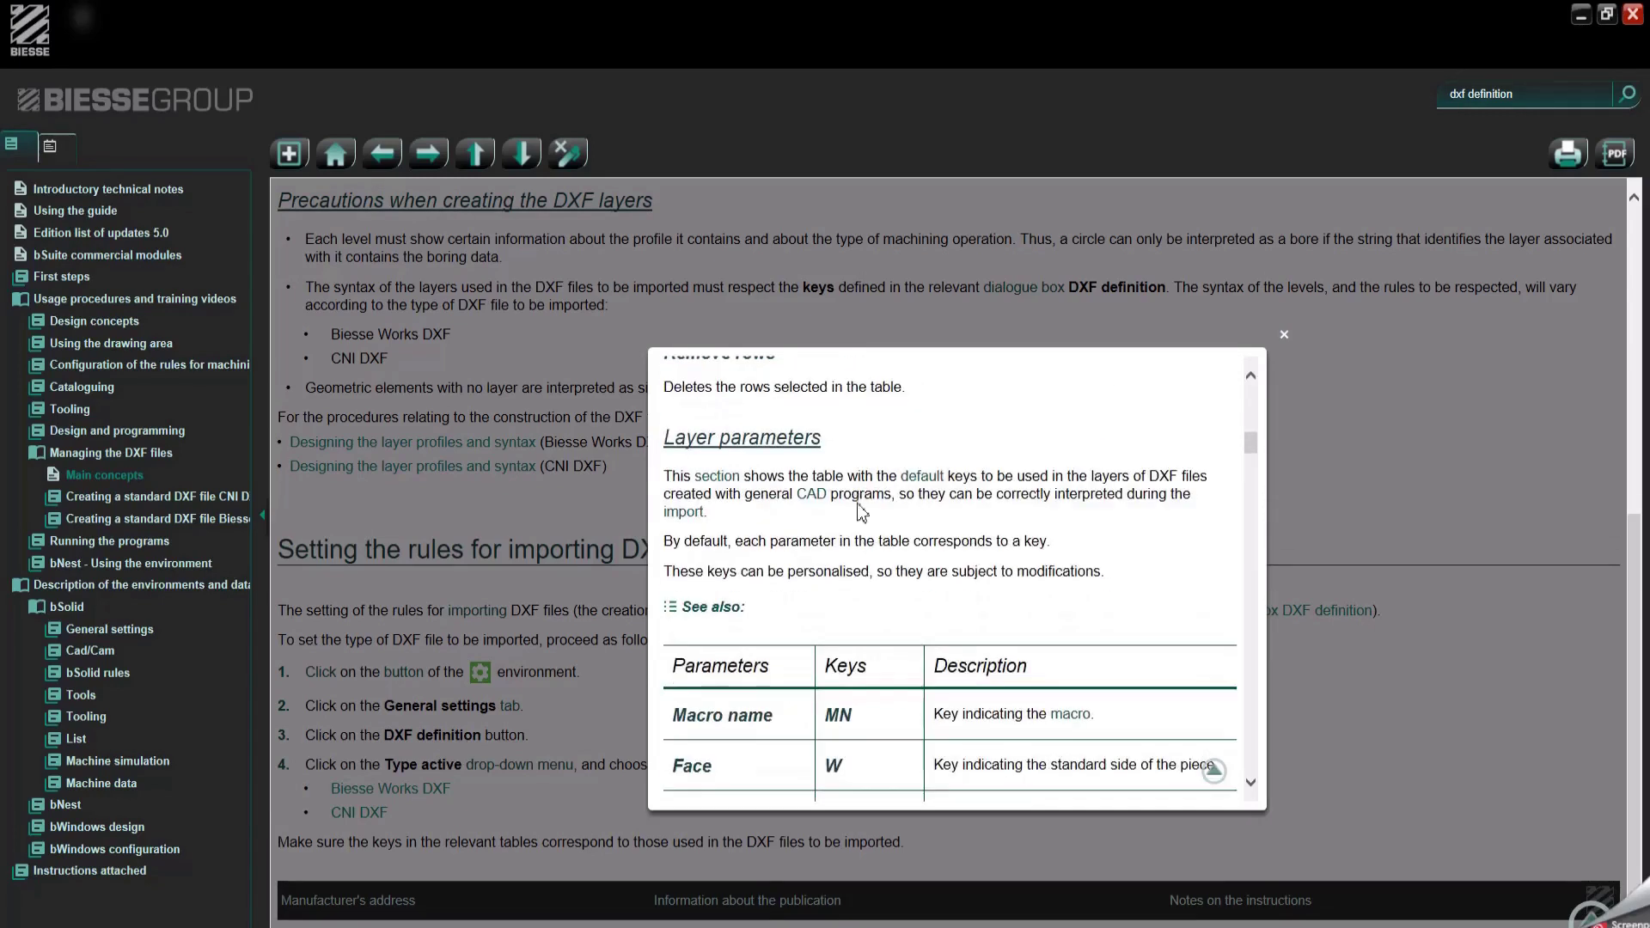
{"action": "scroll", "coordinate": [861, 512], "scroll_direction": "down", "scroll_amount": 3}
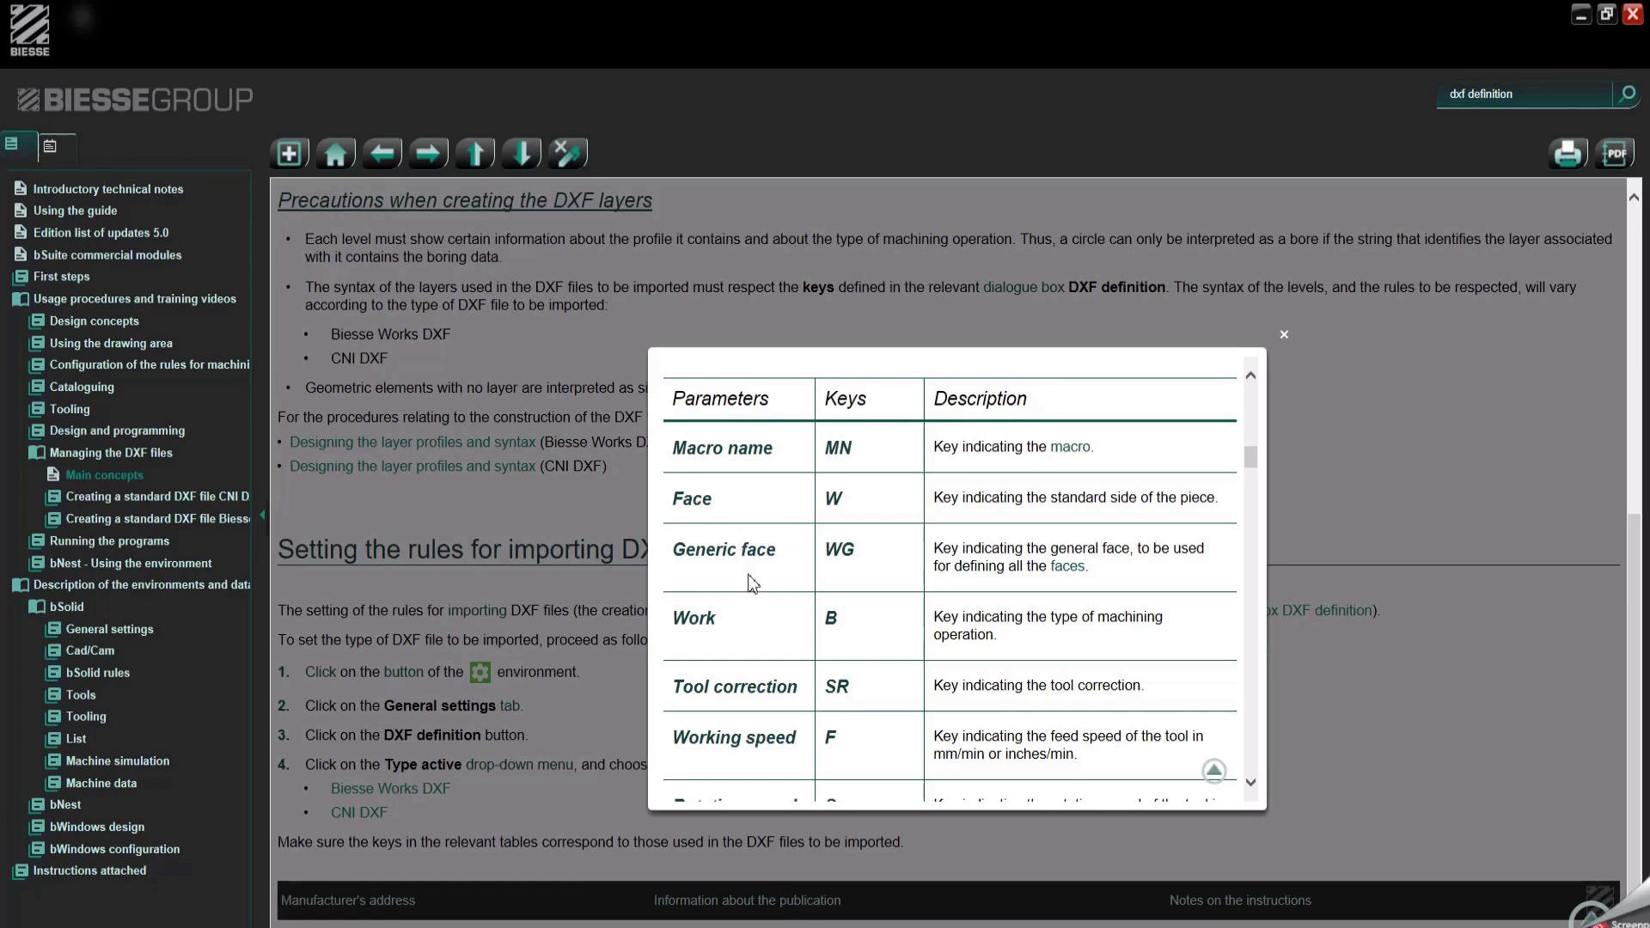
{"action": "scroll", "coordinate": [742, 555], "scroll_direction": "down", "scroll_amount": 1}
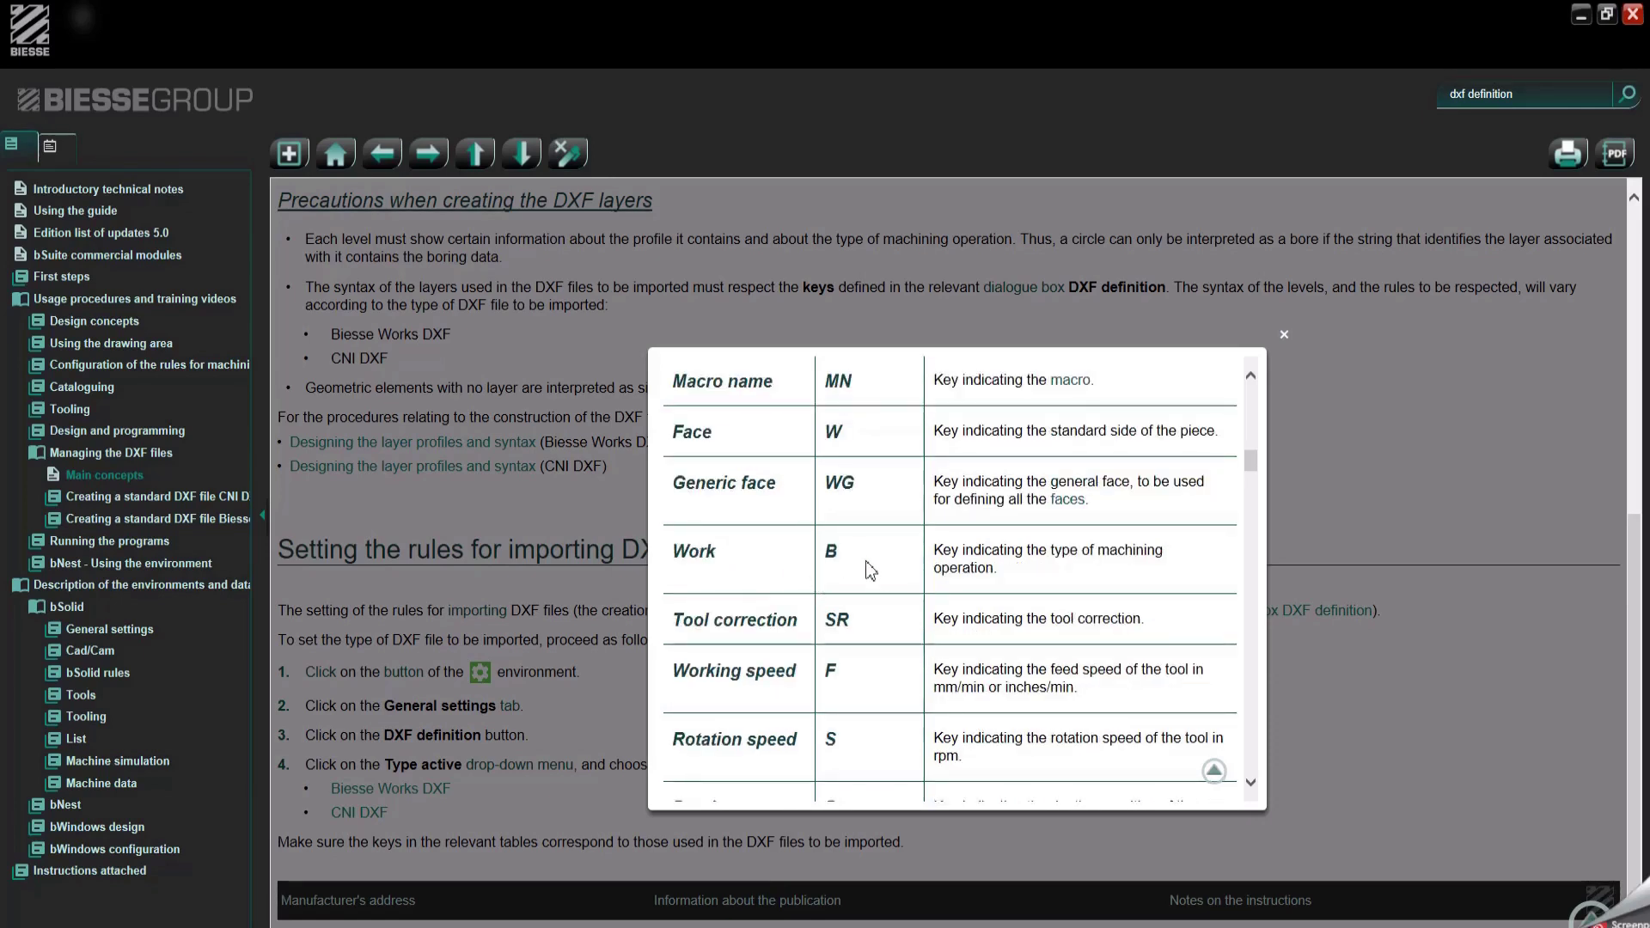
{"action": "scroll", "coordinate": [876, 610], "scroll_direction": "down", "scroll_amount": 2}
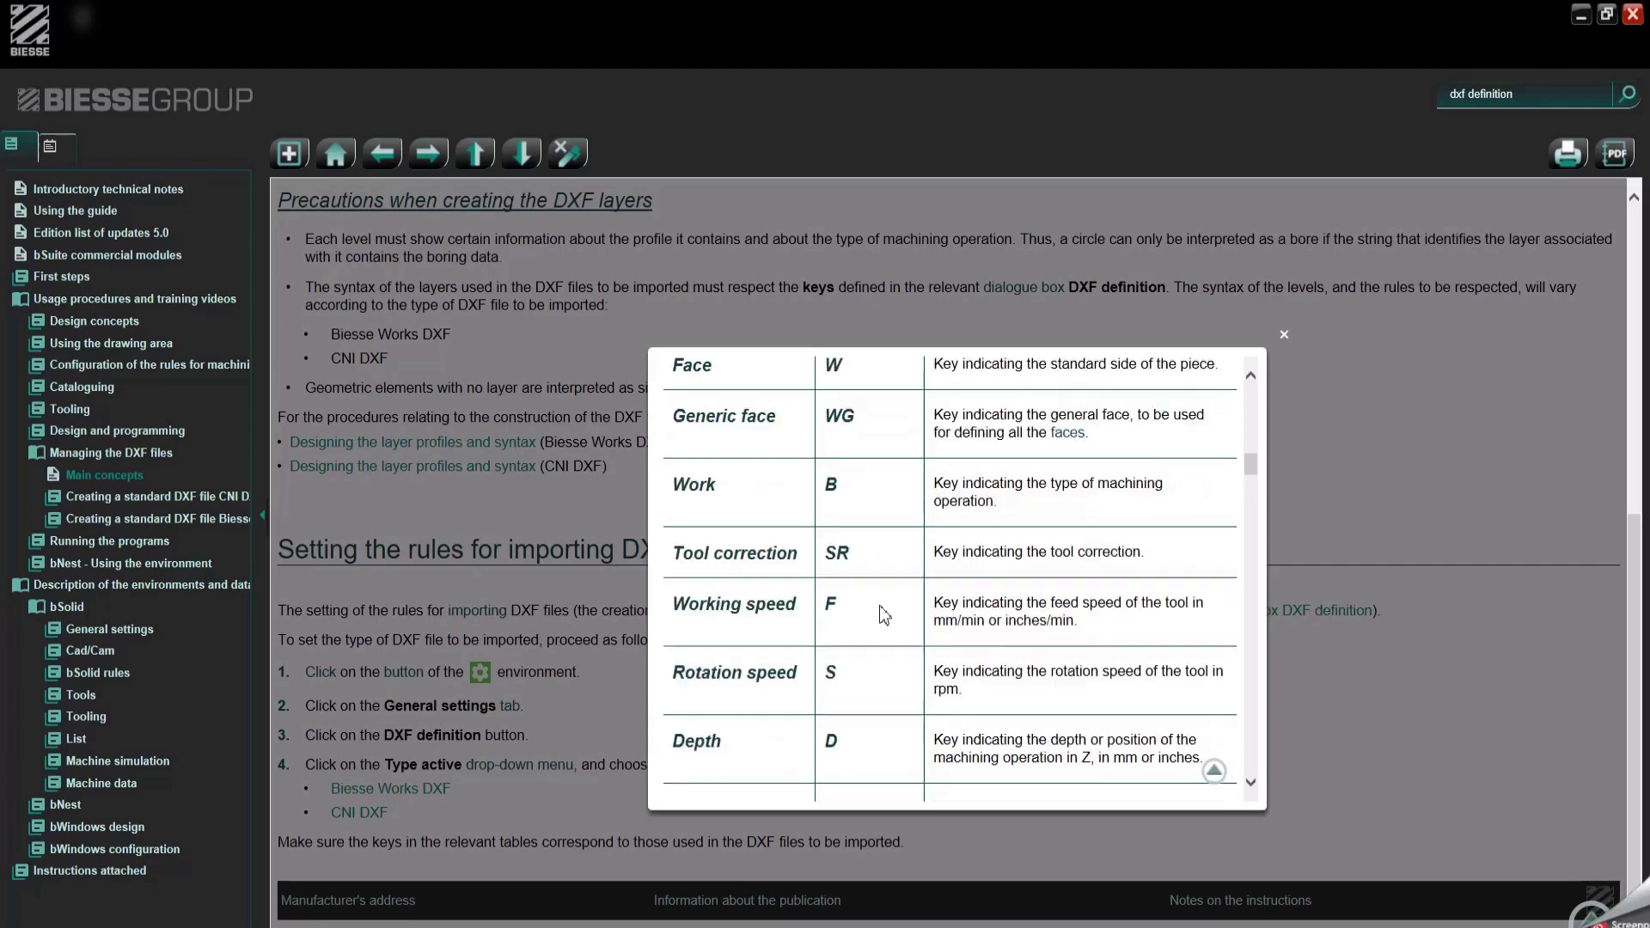
{"action": "scroll", "coordinate": [759, 585], "scroll_direction": "down", "scroll_amount": 2}
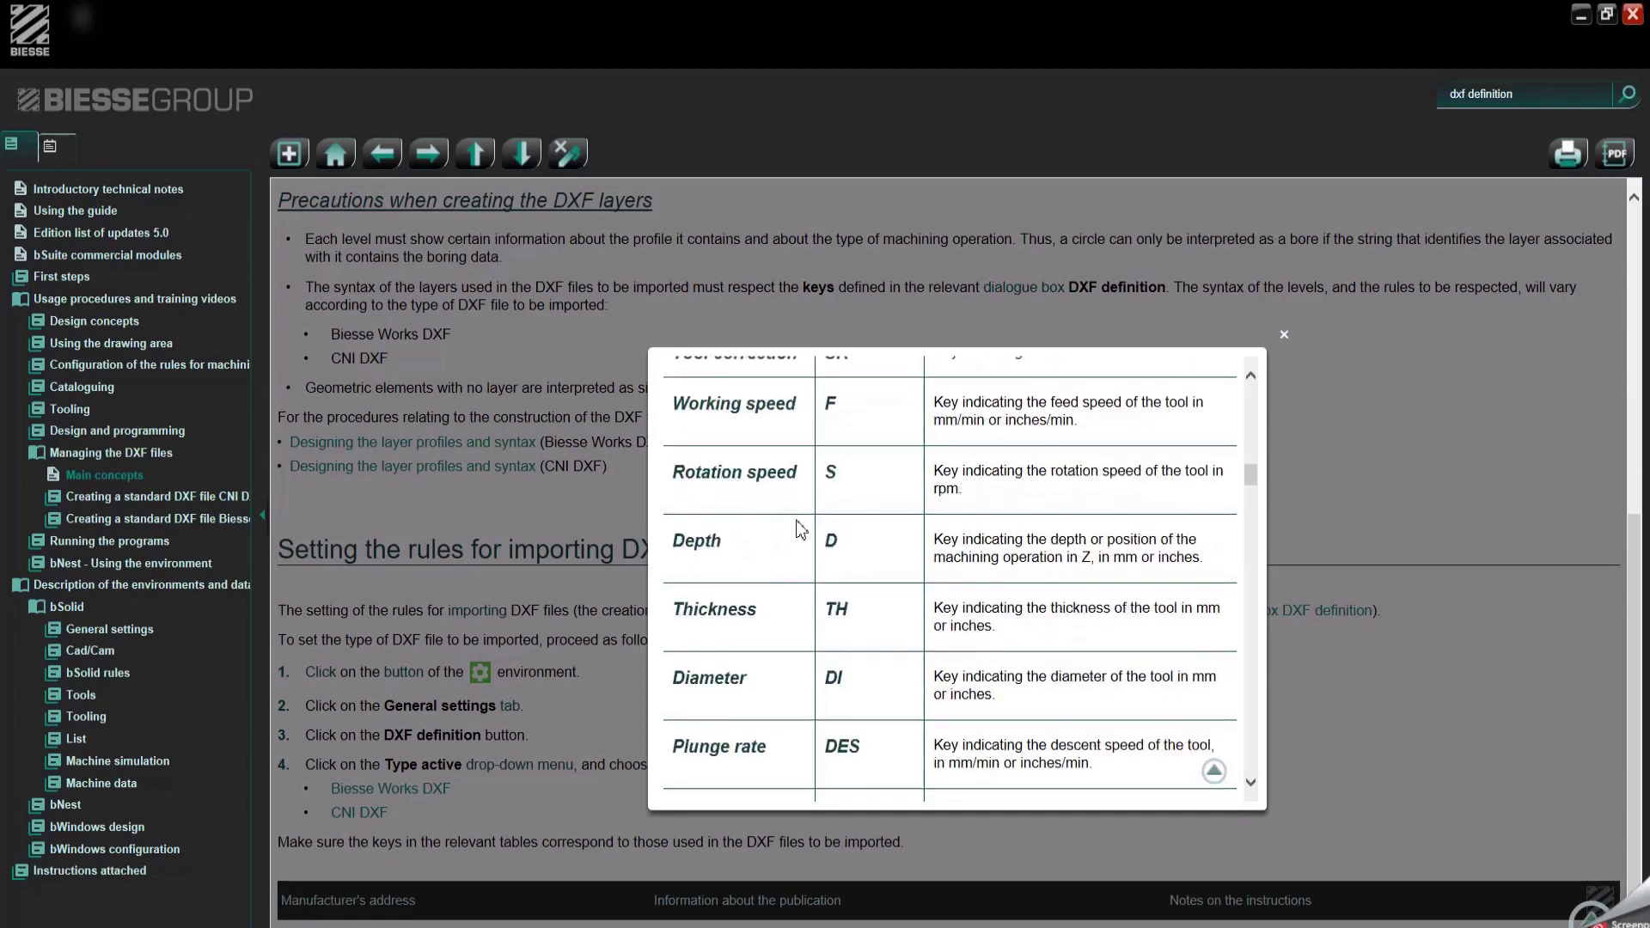
{"action": "scroll", "coordinate": [800, 533], "scroll_direction": "down", "scroll_amount": 3}
{"action": "scroll", "coordinate": [801, 533], "scroll_direction": "down", "scroll_amount": 3}
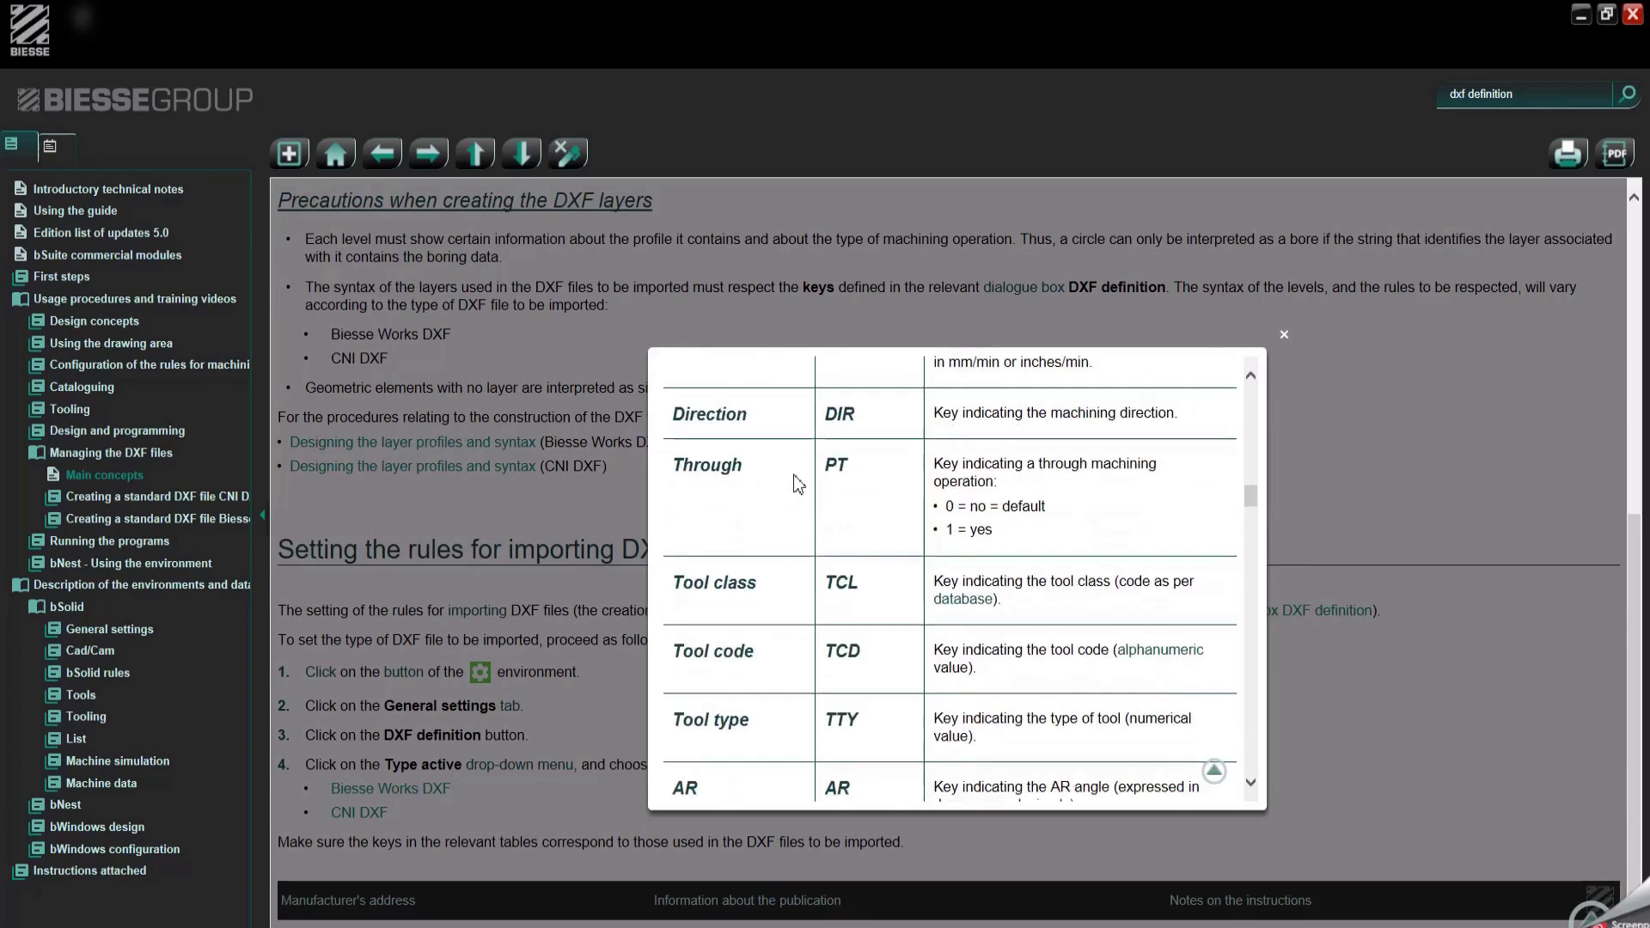
{"action": "scroll", "coordinate": [801, 541], "scroll_direction": "down", "scroll_amount": 2}
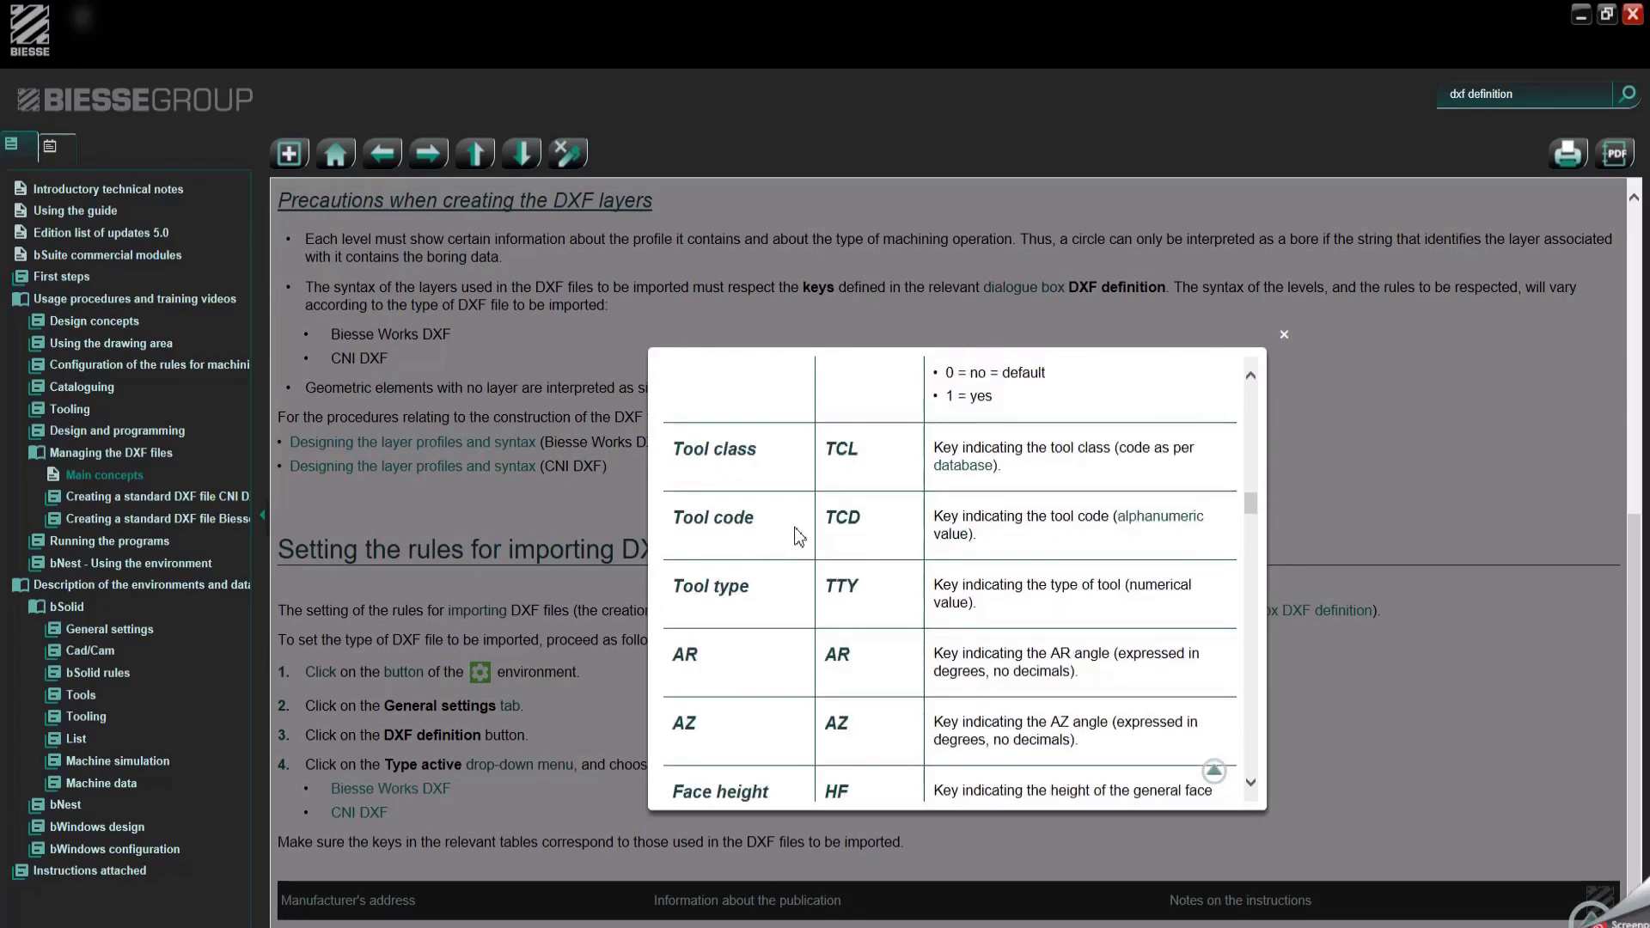
{"action": "scroll", "coordinate": [799, 535], "scroll_direction": "down", "scroll_amount": 3}
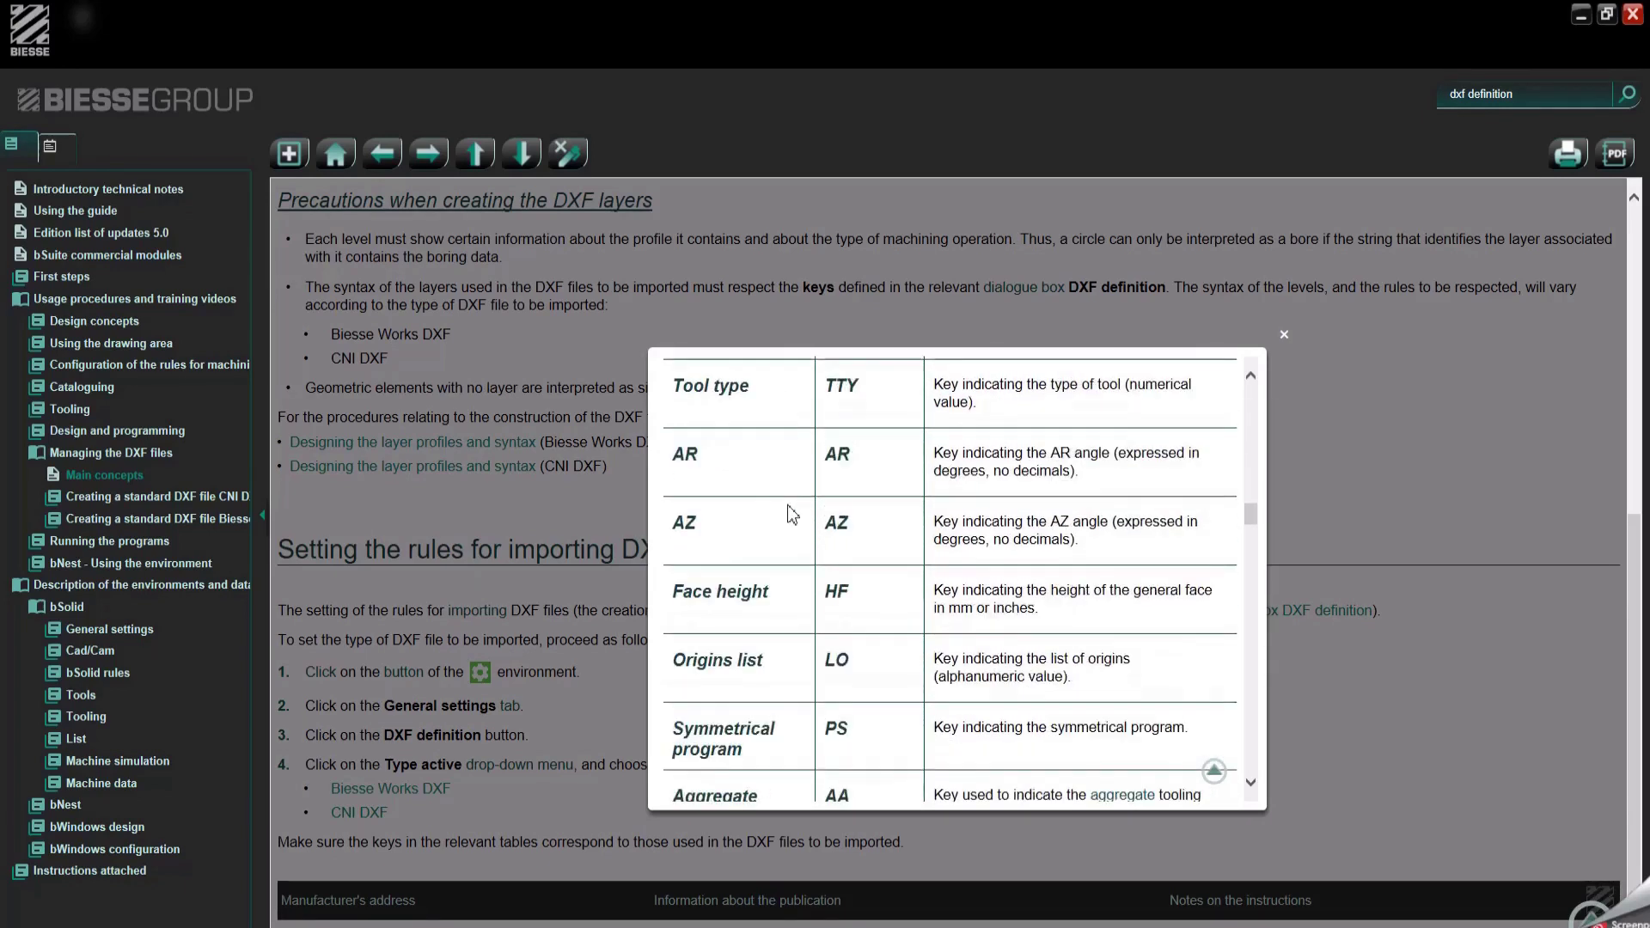
{"action": "scroll", "coordinate": [793, 520], "scroll_direction": "down", "scroll_amount": 2}
{"action": "scroll", "coordinate": [792, 520], "scroll_direction": "down", "scroll_amount": 2}
{"action": "scroll", "coordinate": [792, 519], "scroll_direction": "down", "scroll_amount": 3}
{"action": "scroll", "coordinate": [792, 519], "scroll_direction": "down", "scroll_amount": 5}
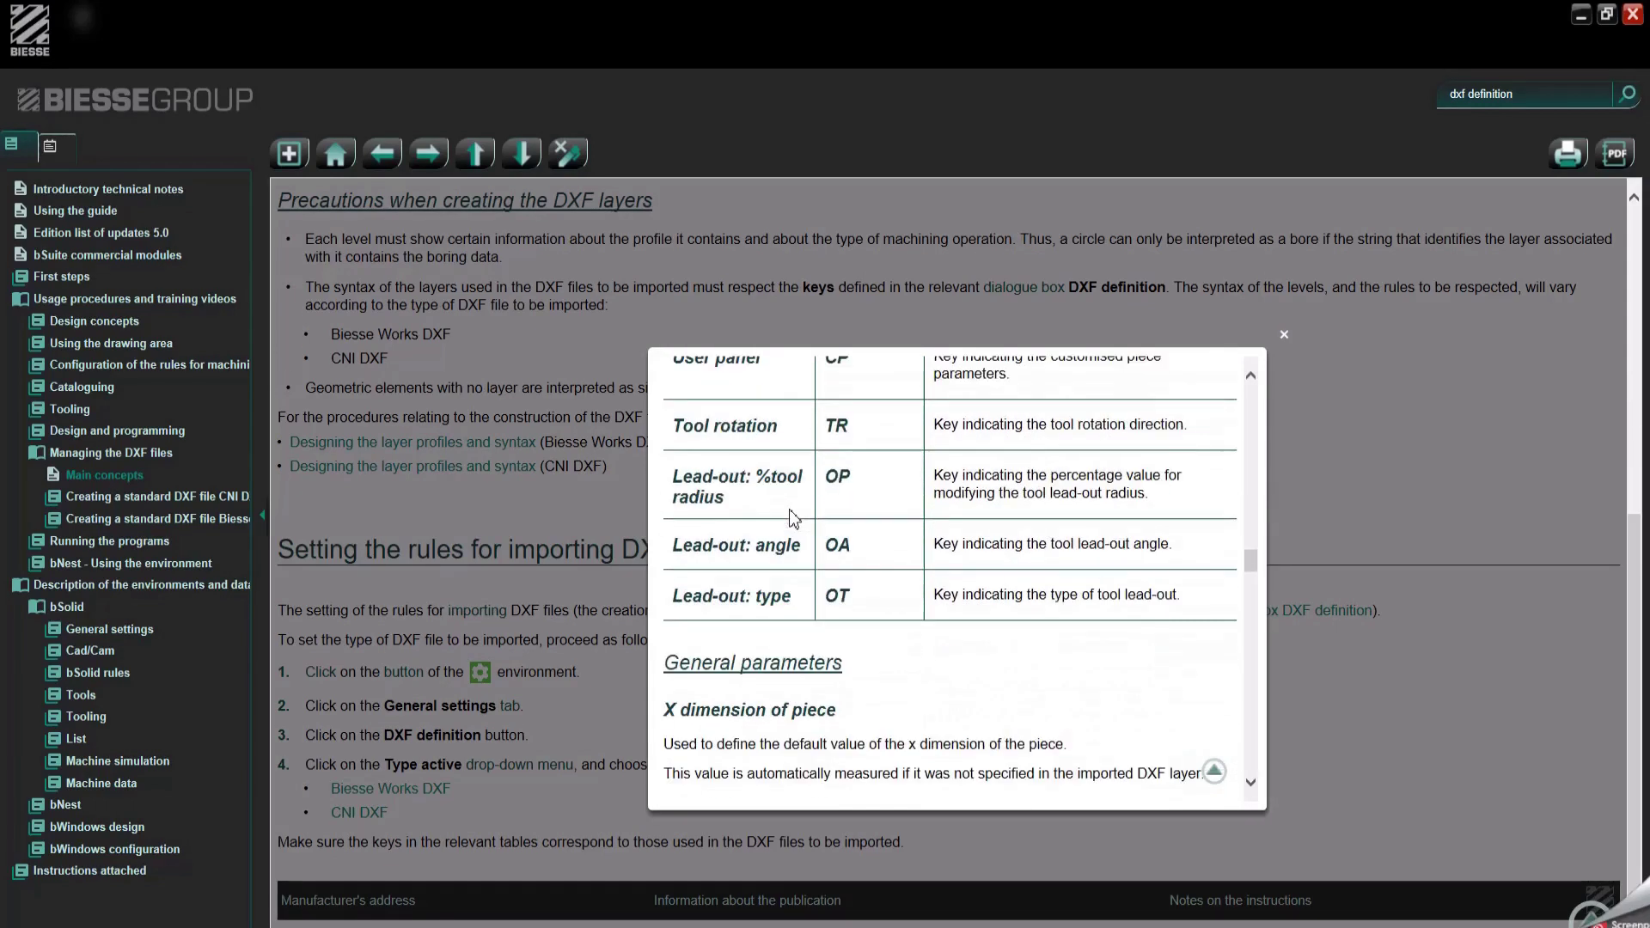
- Look over the general parameters and the CNI DXF section of the DXF definition reference, and close the guide
{"action": "scroll", "coordinate": [802, 527], "scroll_direction": "down", "scroll_amount": 5}
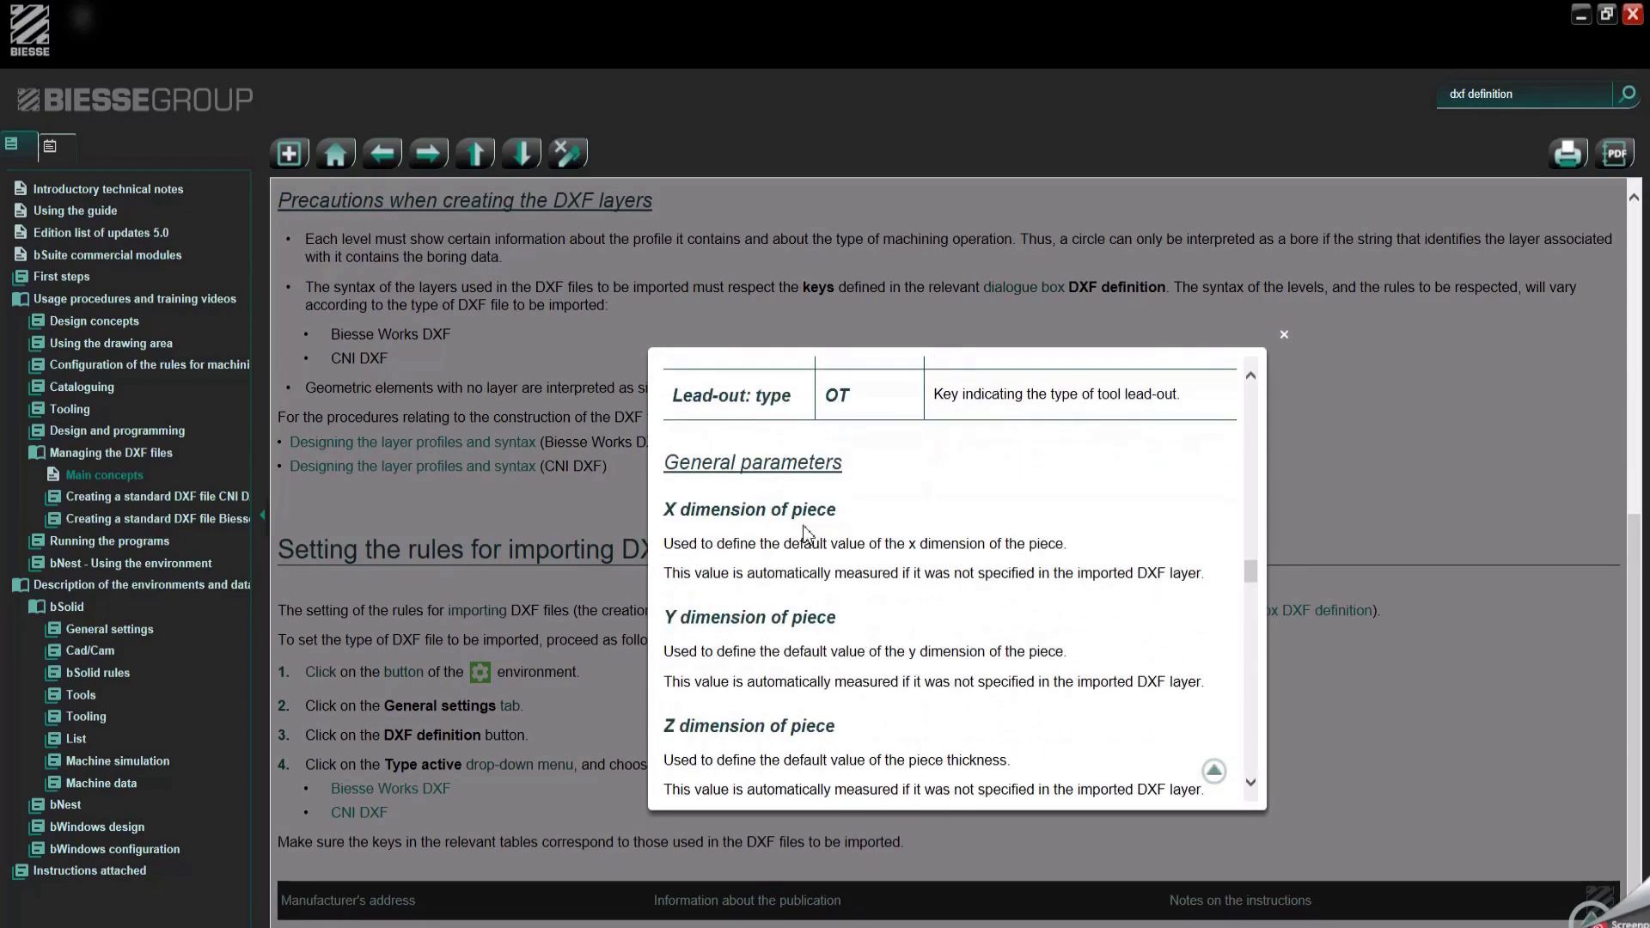
{"action": "scroll", "coordinate": [804, 532], "scroll_direction": "down", "scroll_amount": 10}
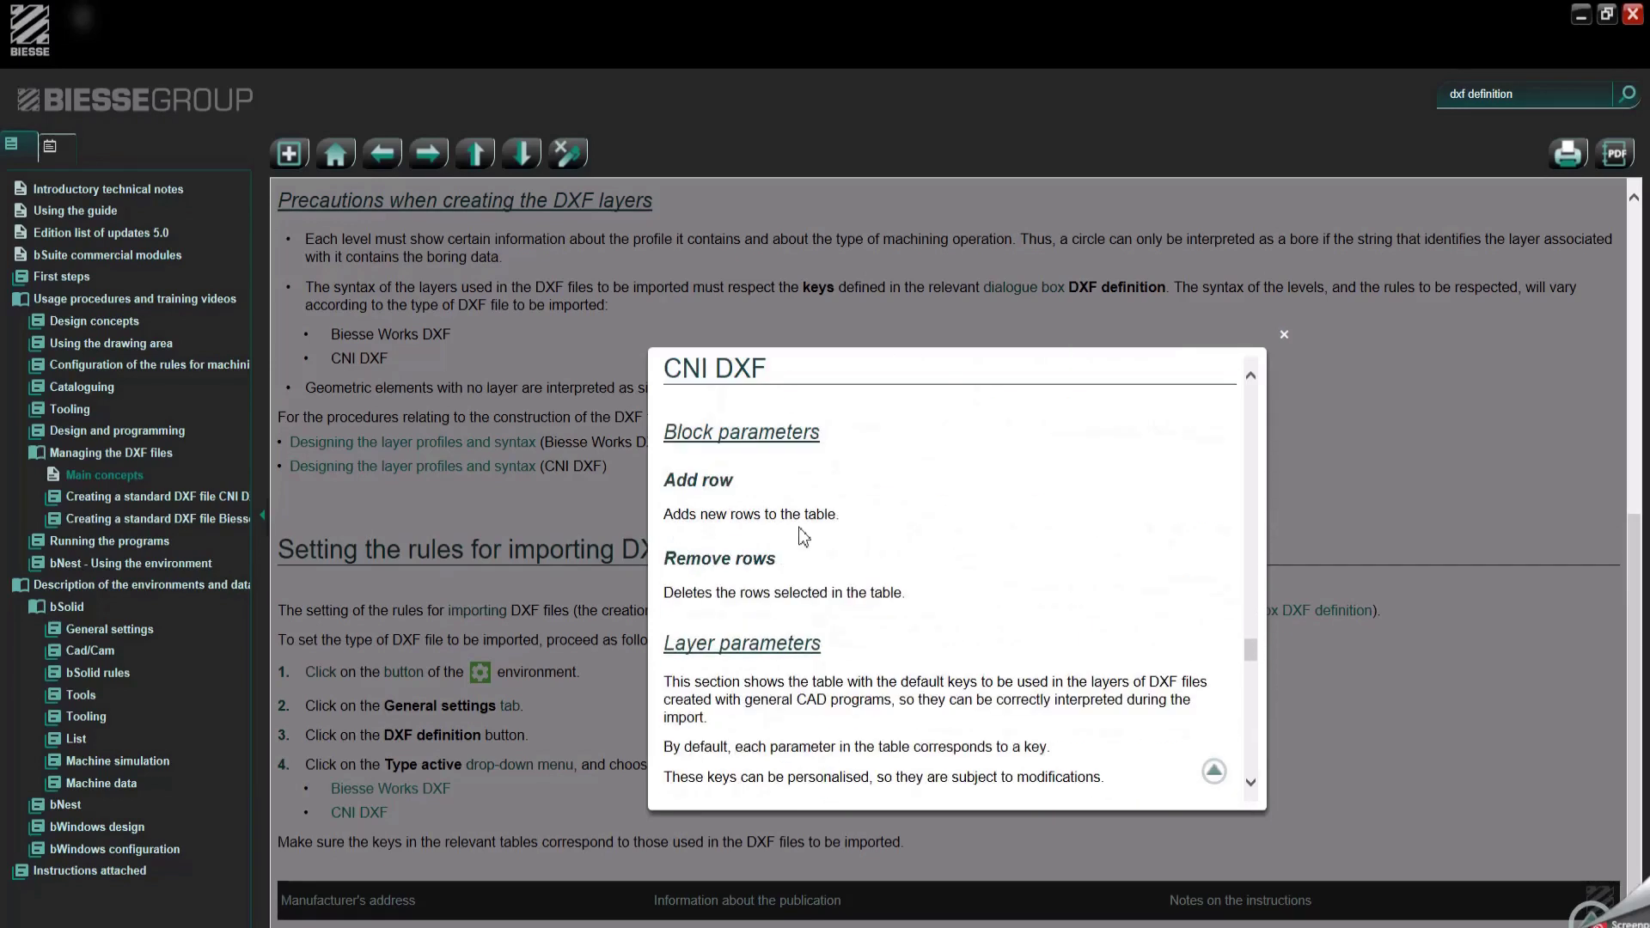
{"action": "scroll", "coordinate": [803, 537], "scroll_direction": "up", "scroll_amount": 20}
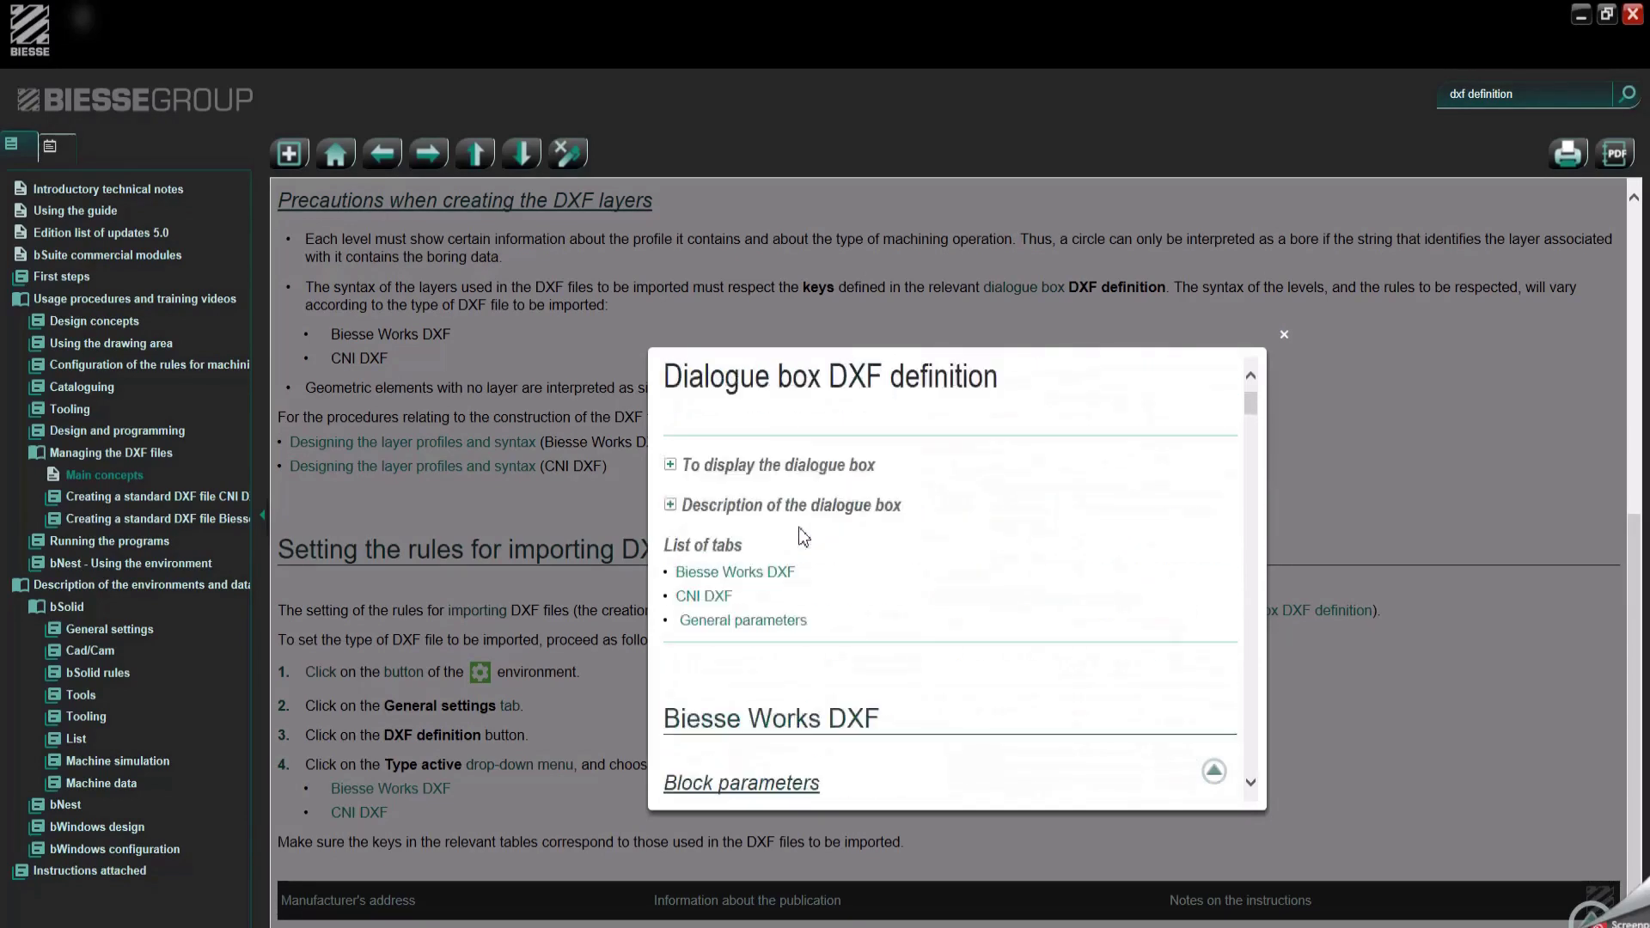
{"action": "left_click", "coordinate": [1284, 335]}
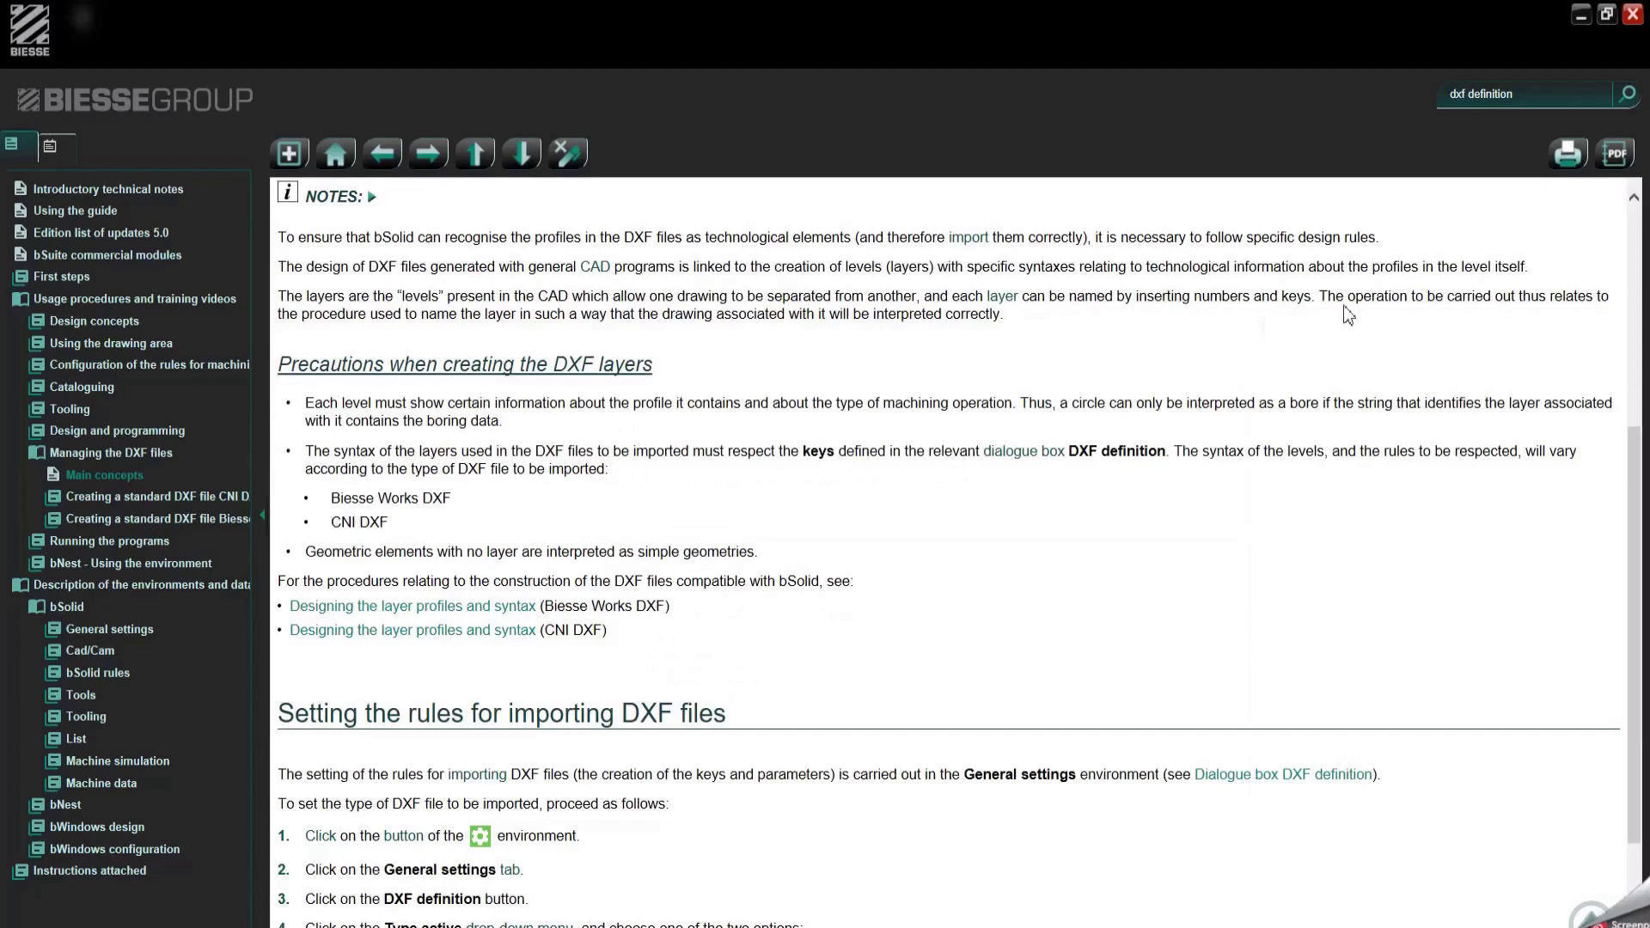
{"action": "left_click", "coordinate": [1633, 16]}
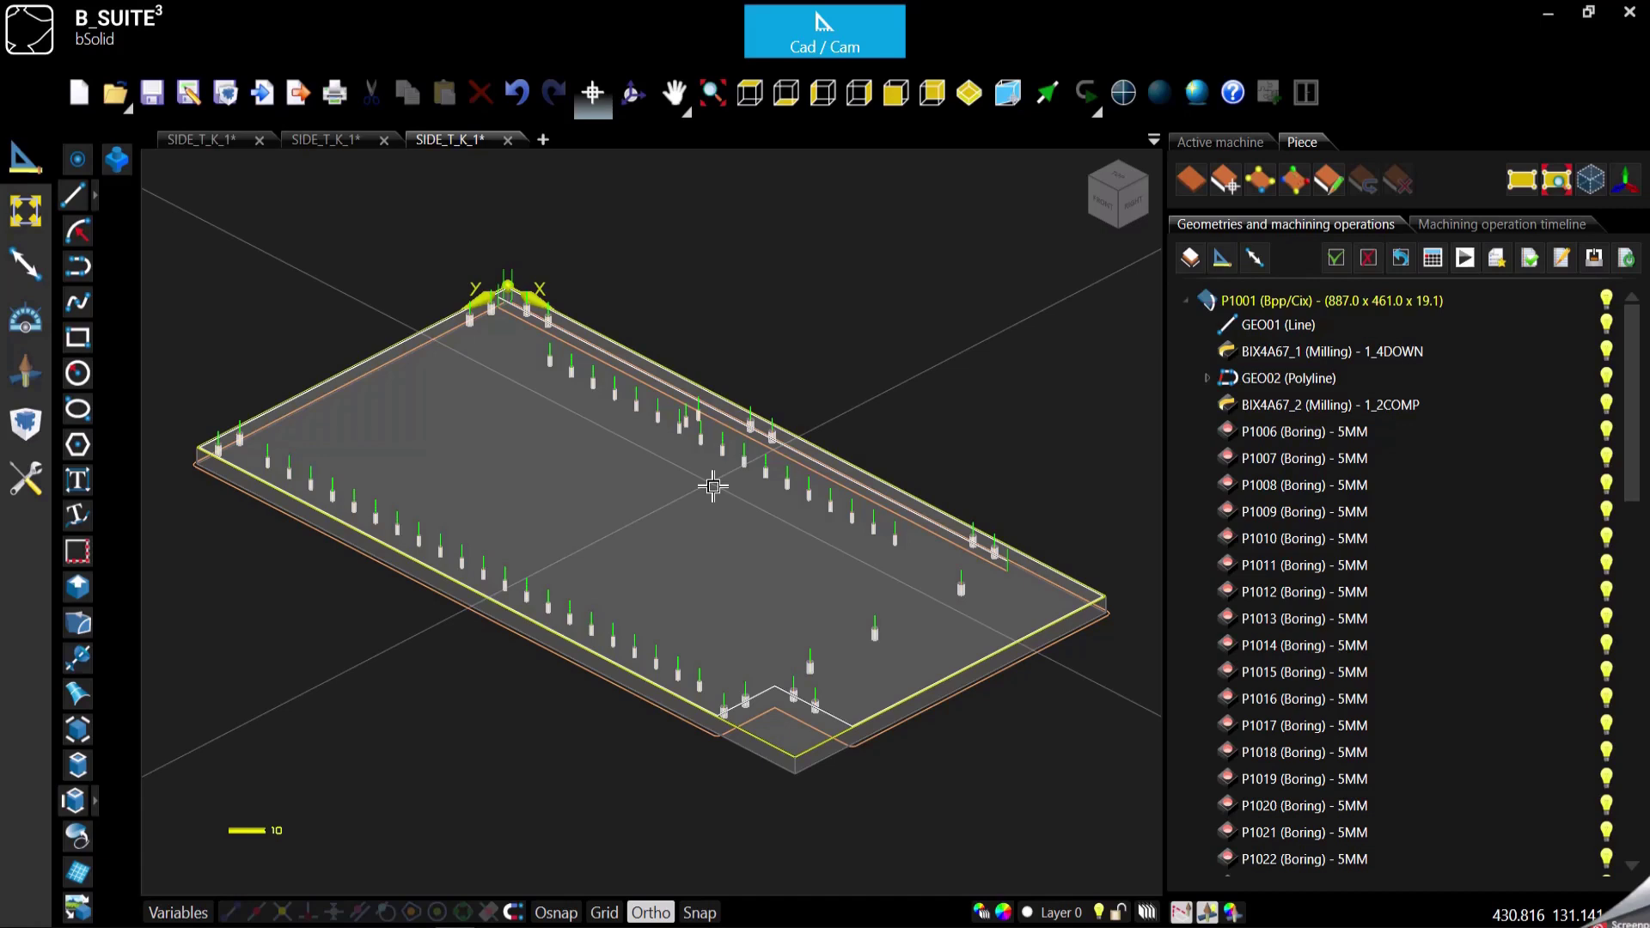
- Switch to the List environment and run the collision check with duration calculation on SIDE_T_K_1.dxf in the worklist
{"action": "left_click", "coordinate": [792, 41]}
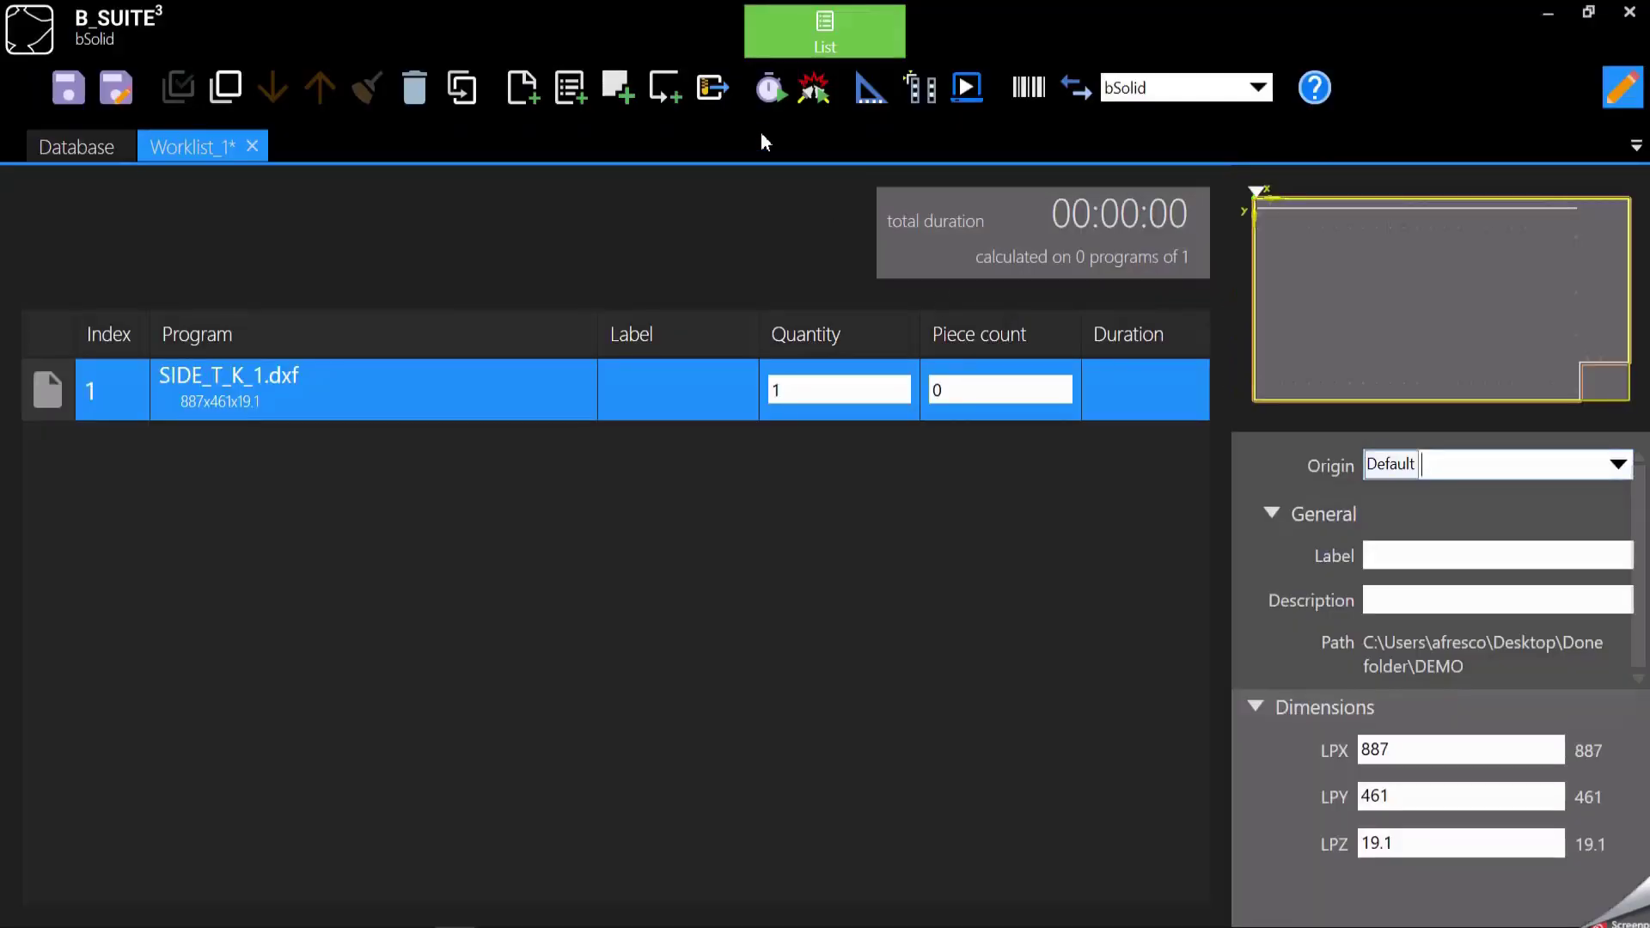
{"action": "left_click", "coordinate": [821, 100]}
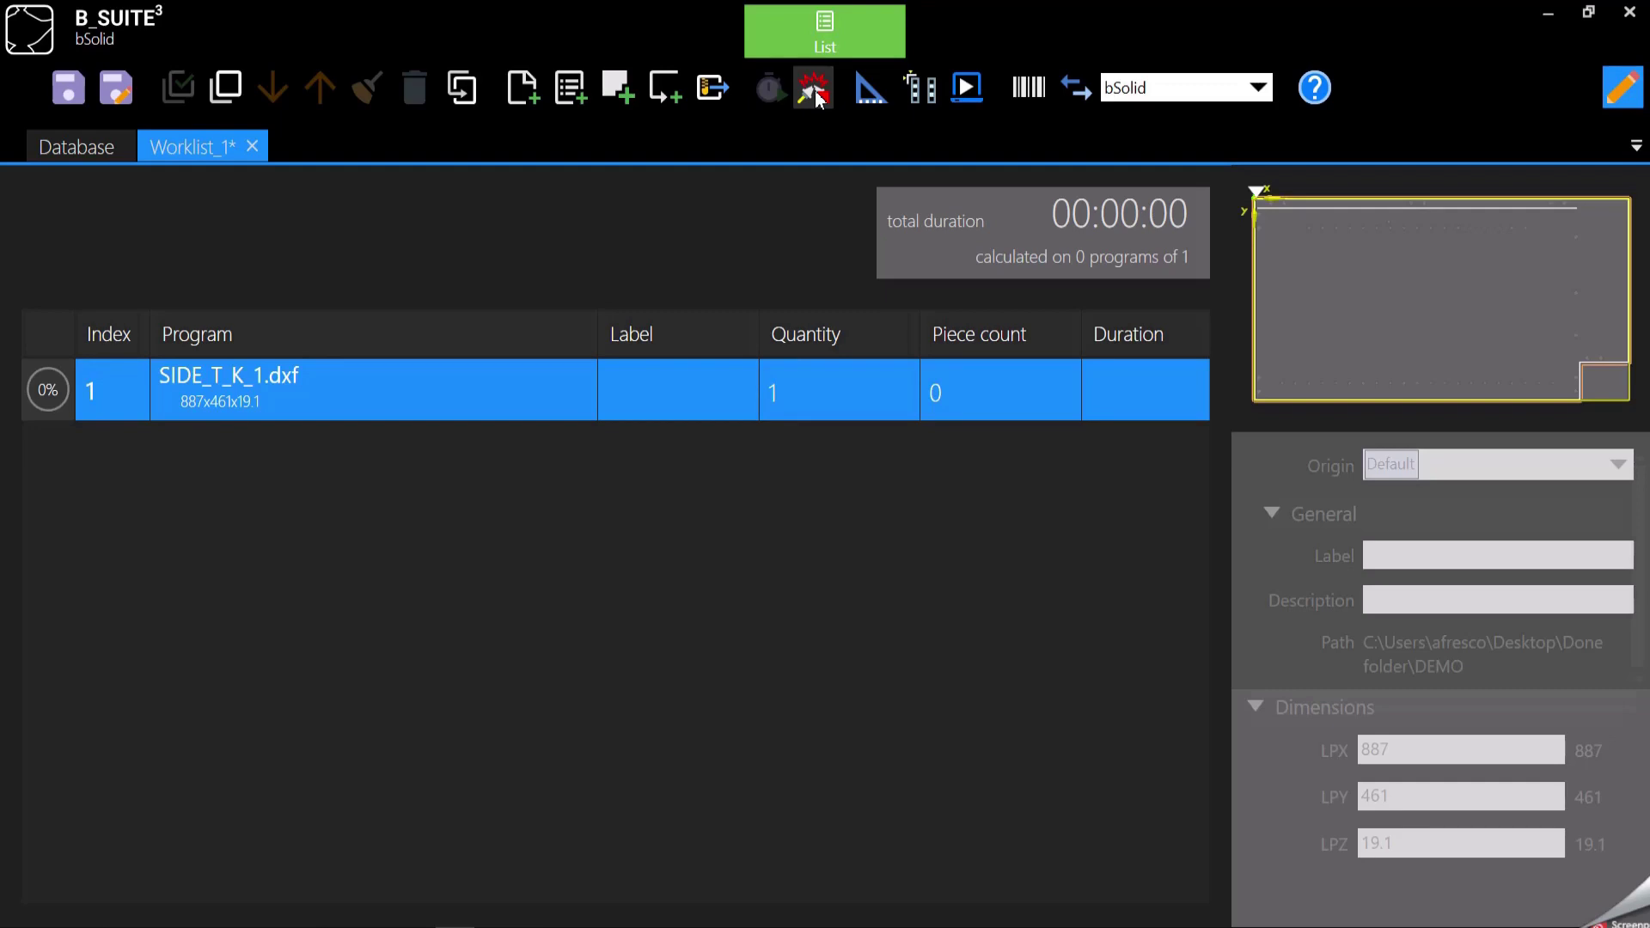
{"action": "left_click", "coordinate": [813, 87]}
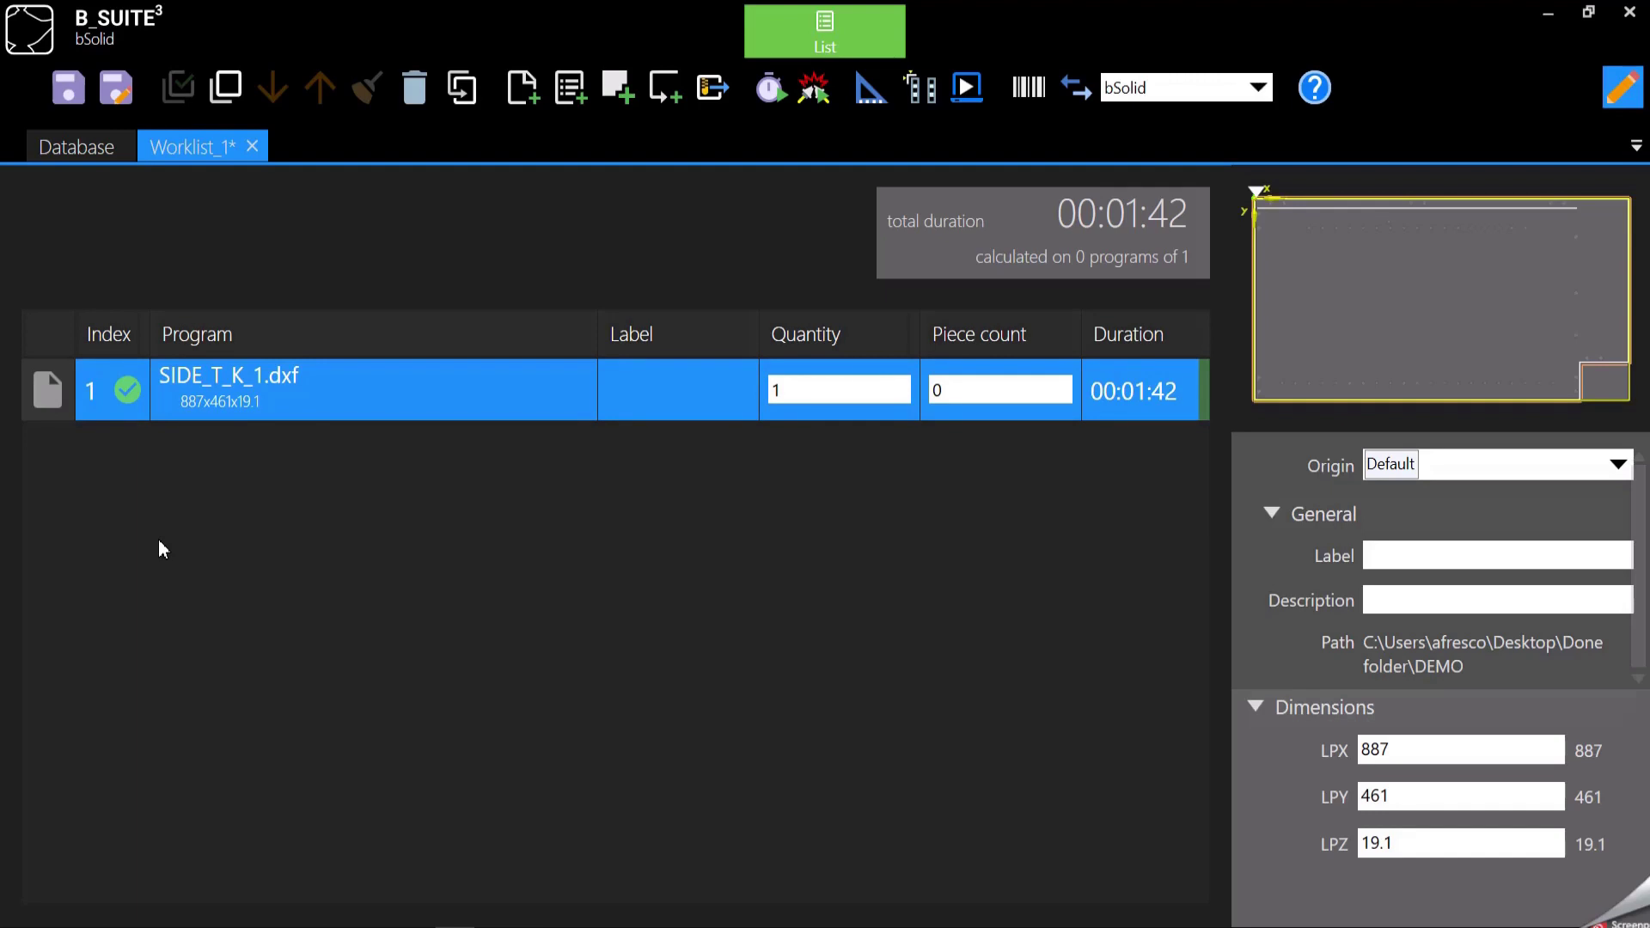
- Return to the Cad/Cam environment, view the Technologic DXF file type in the import dialog and cancel the import
{"action": "left_click", "coordinate": [882, 35]}
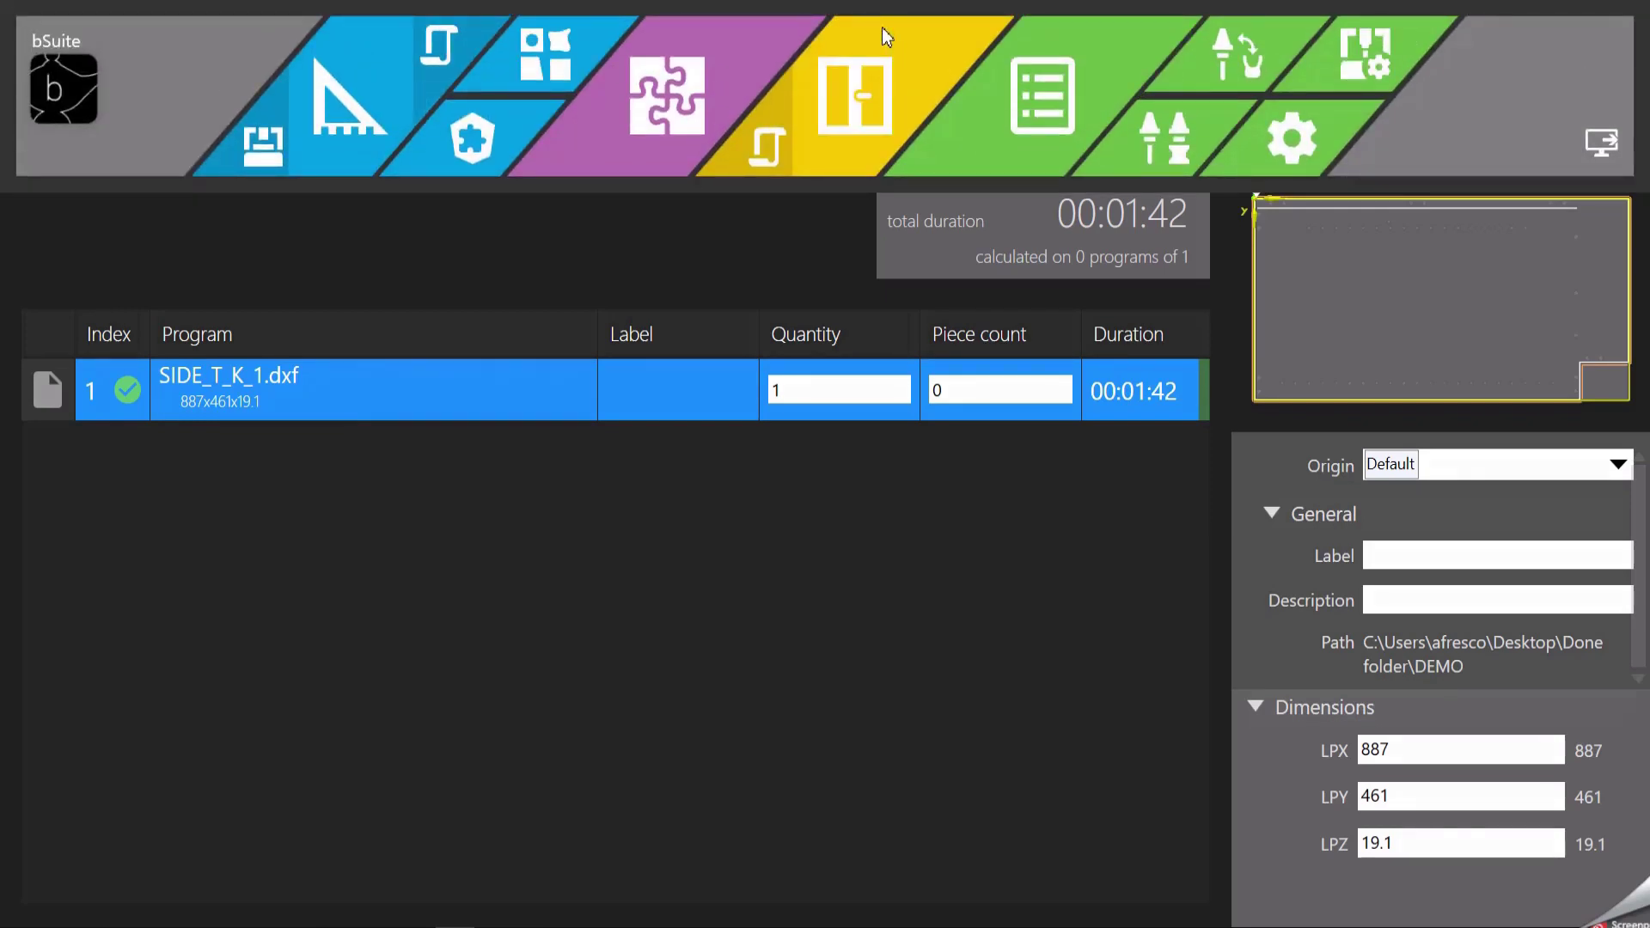
{"action": "left_click", "coordinate": [337, 128]}
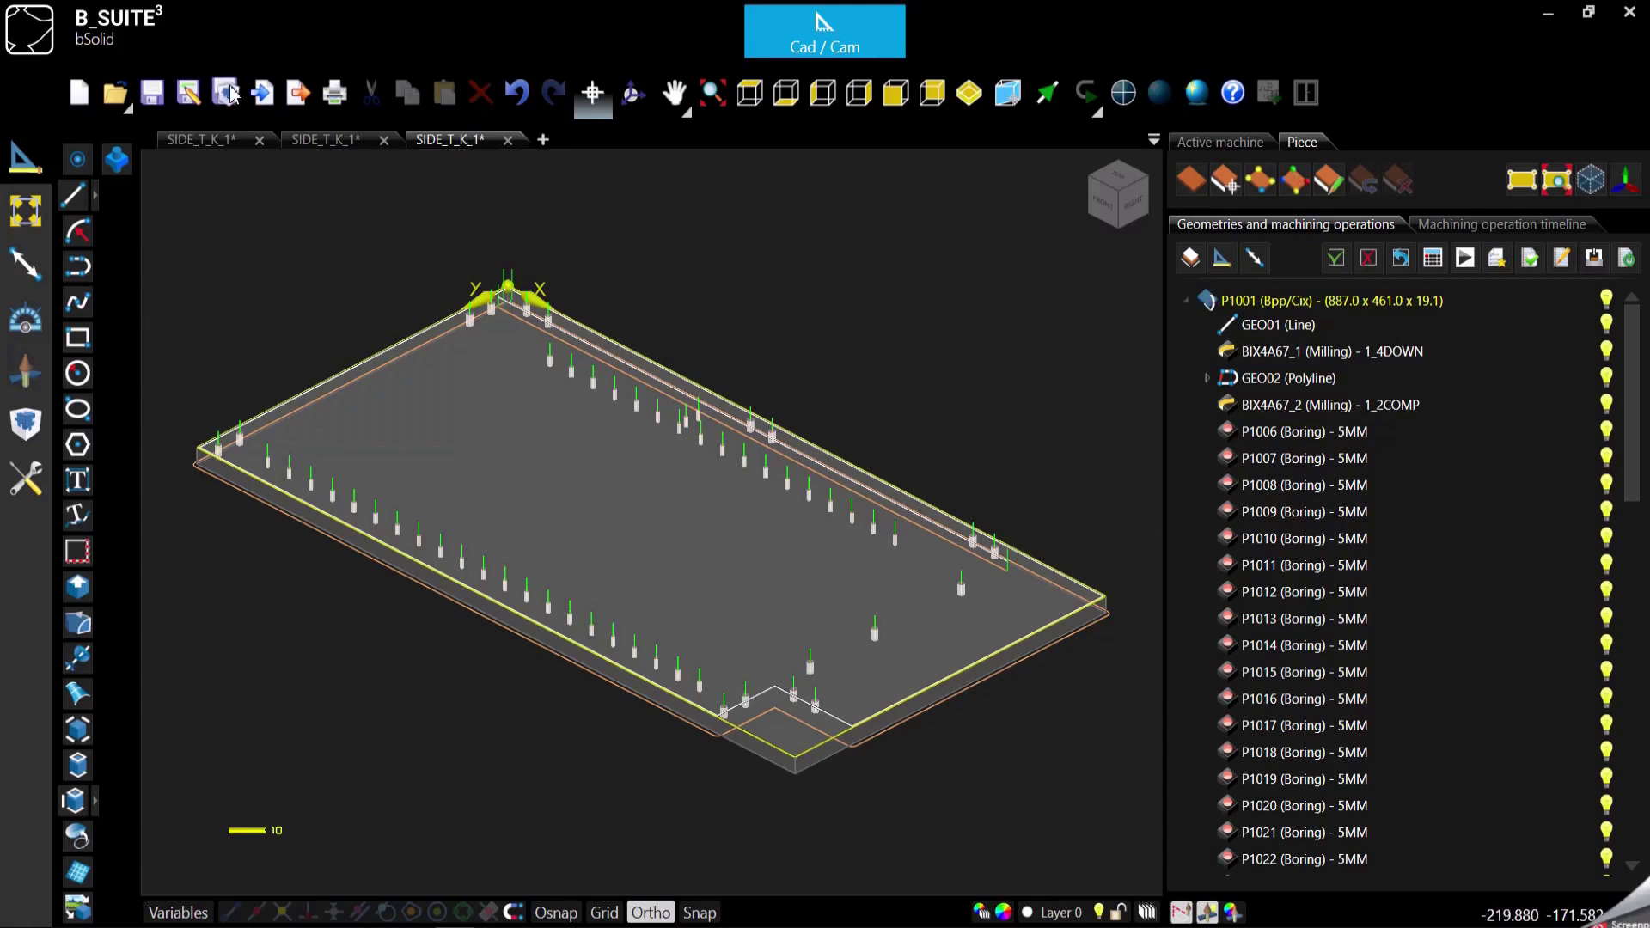
{"action": "left_click", "coordinate": [262, 92]}
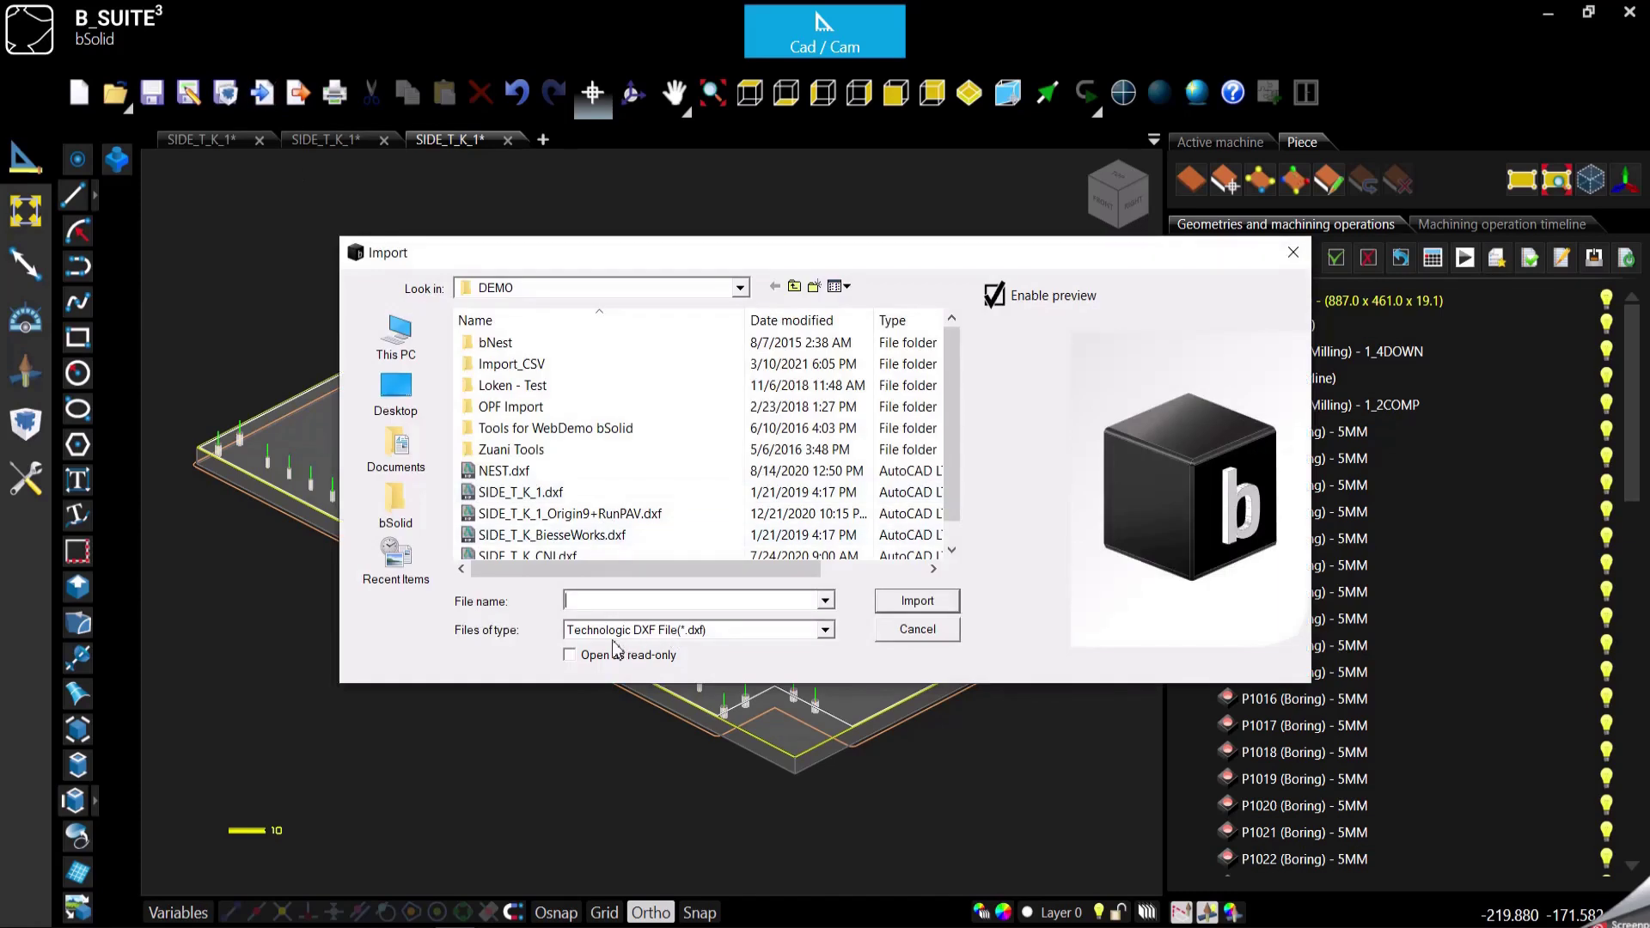
{"action": "left_click", "coordinate": [911, 630]}
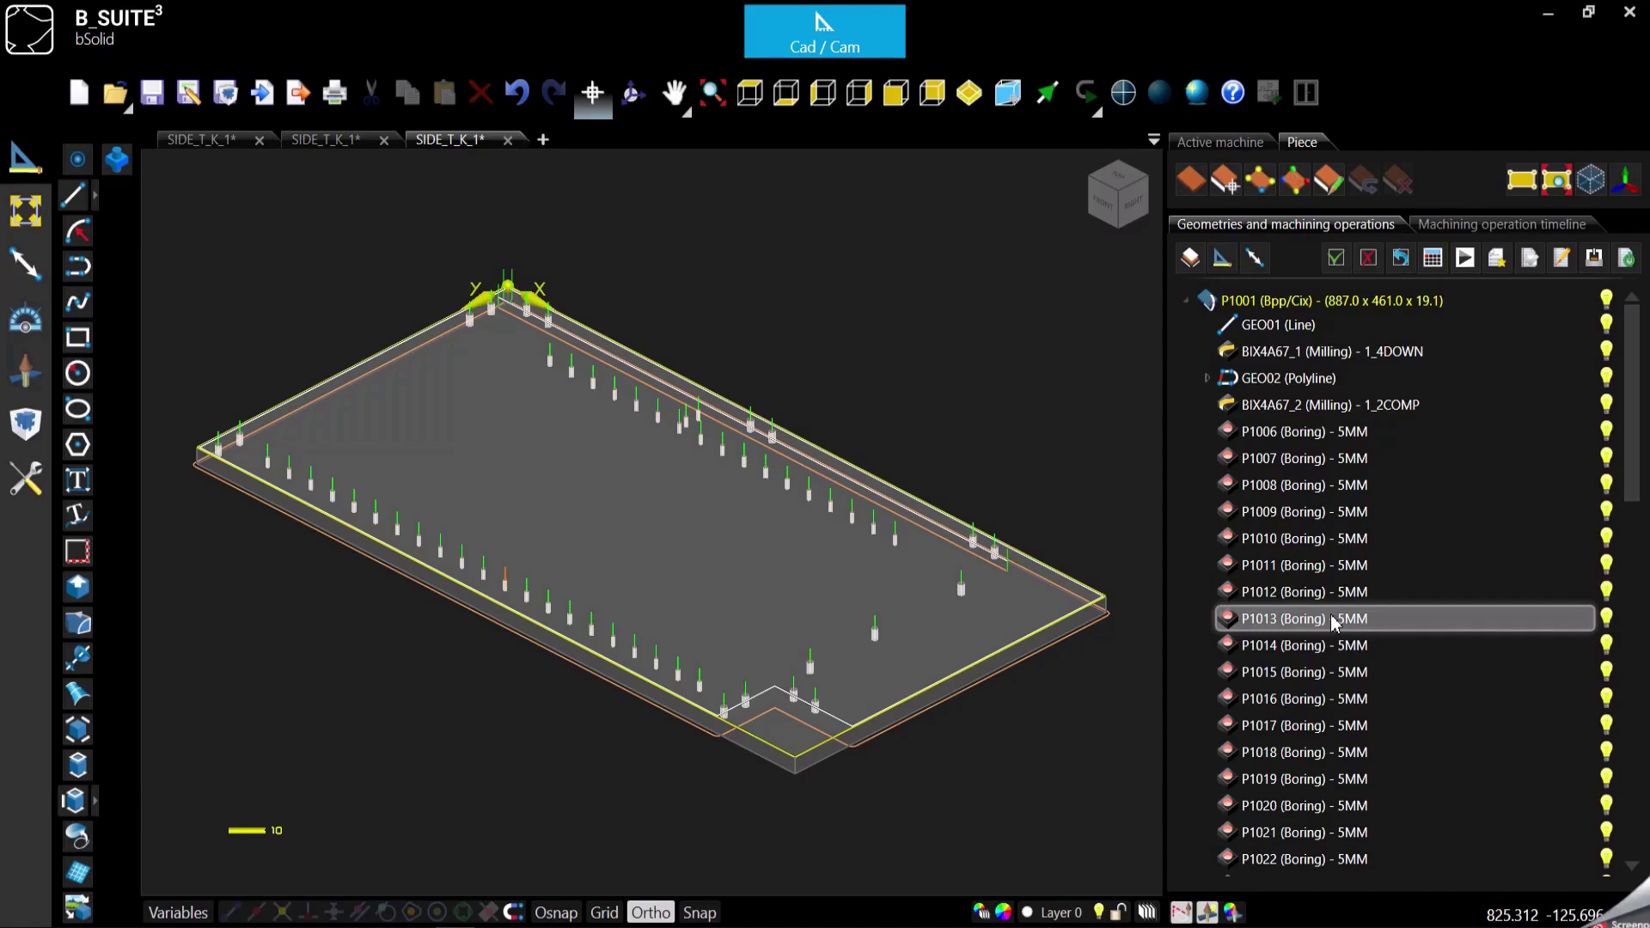
- Look through the panel's boring operations, inspect the position, tool and depth of the middle interior 8MM boring, and close its data without changes
{"action": "scroll", "coordinate": [1334, 628], "scroll_direction": "down", "scroll_amount": 13}
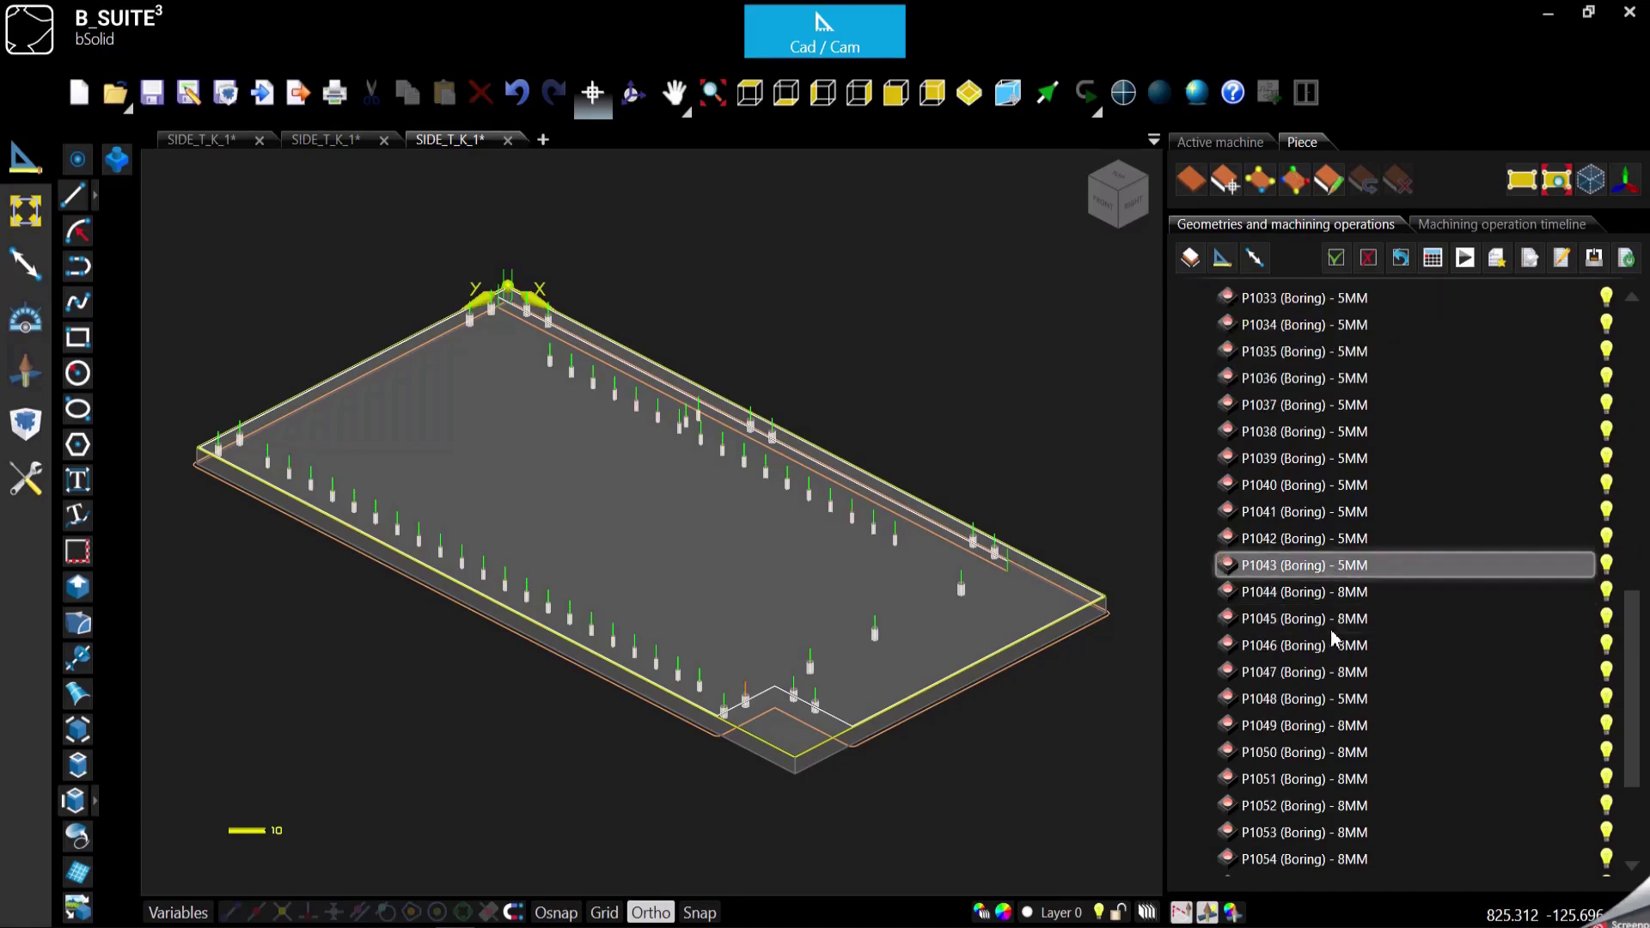
{"action": "scroll", "coordinate": [1333, 636], "scroll_direction": "down", "scroll_amount": 1}
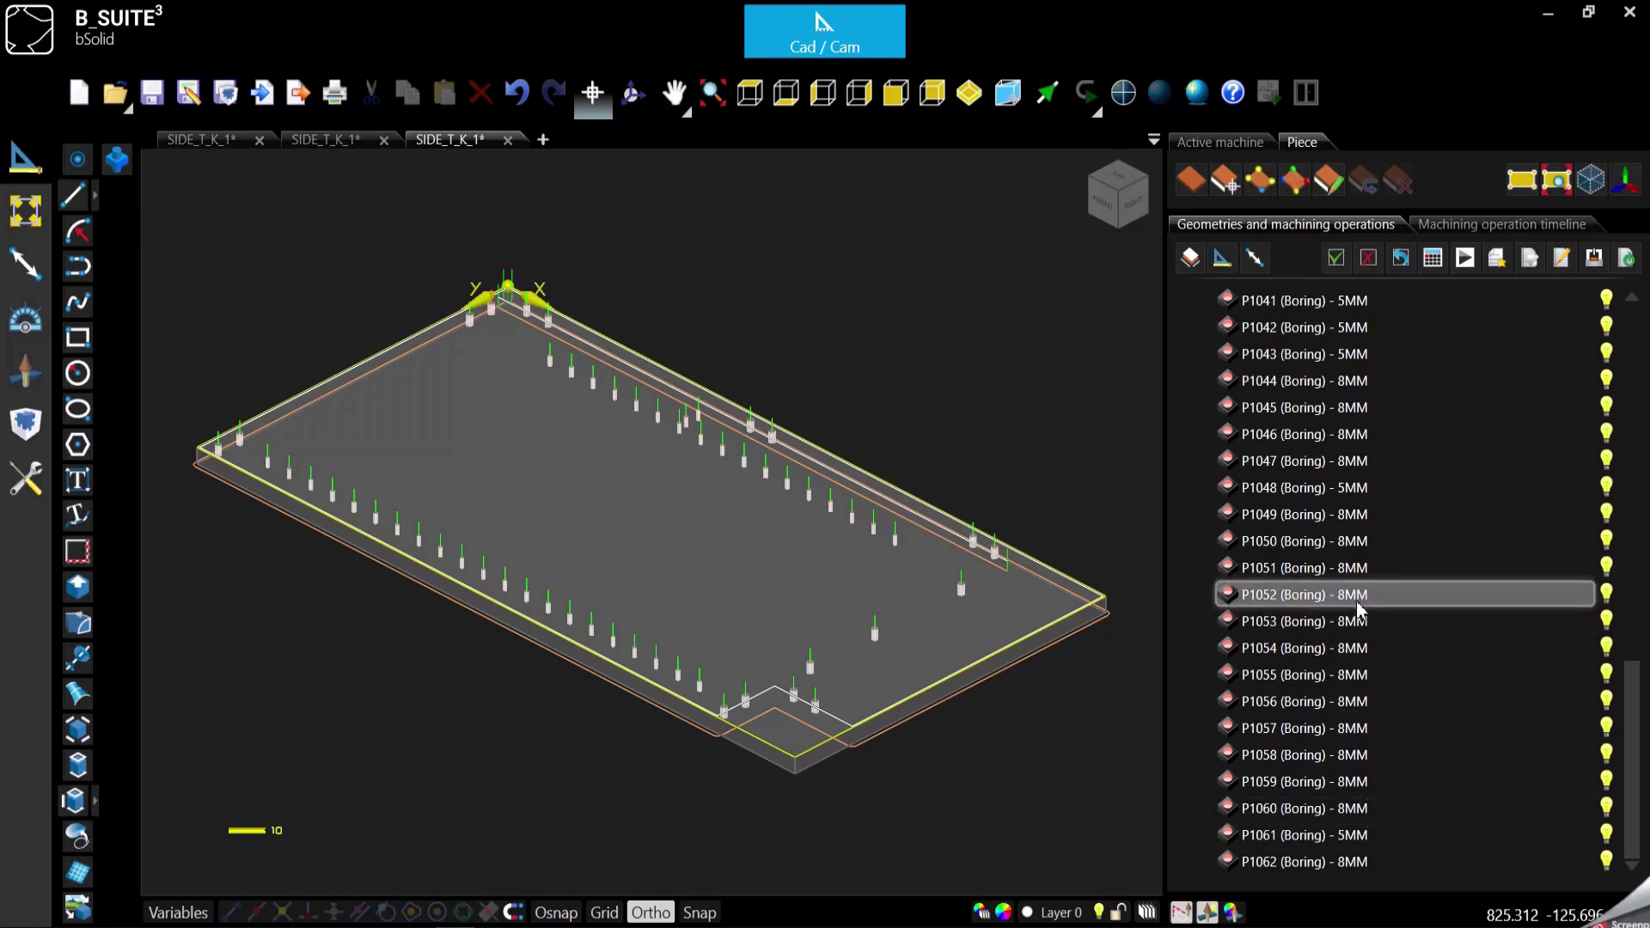
{"action": "scroll", "coordinate": [1358, 609], "scroll_direction": "up", "scroll_amount": 6}
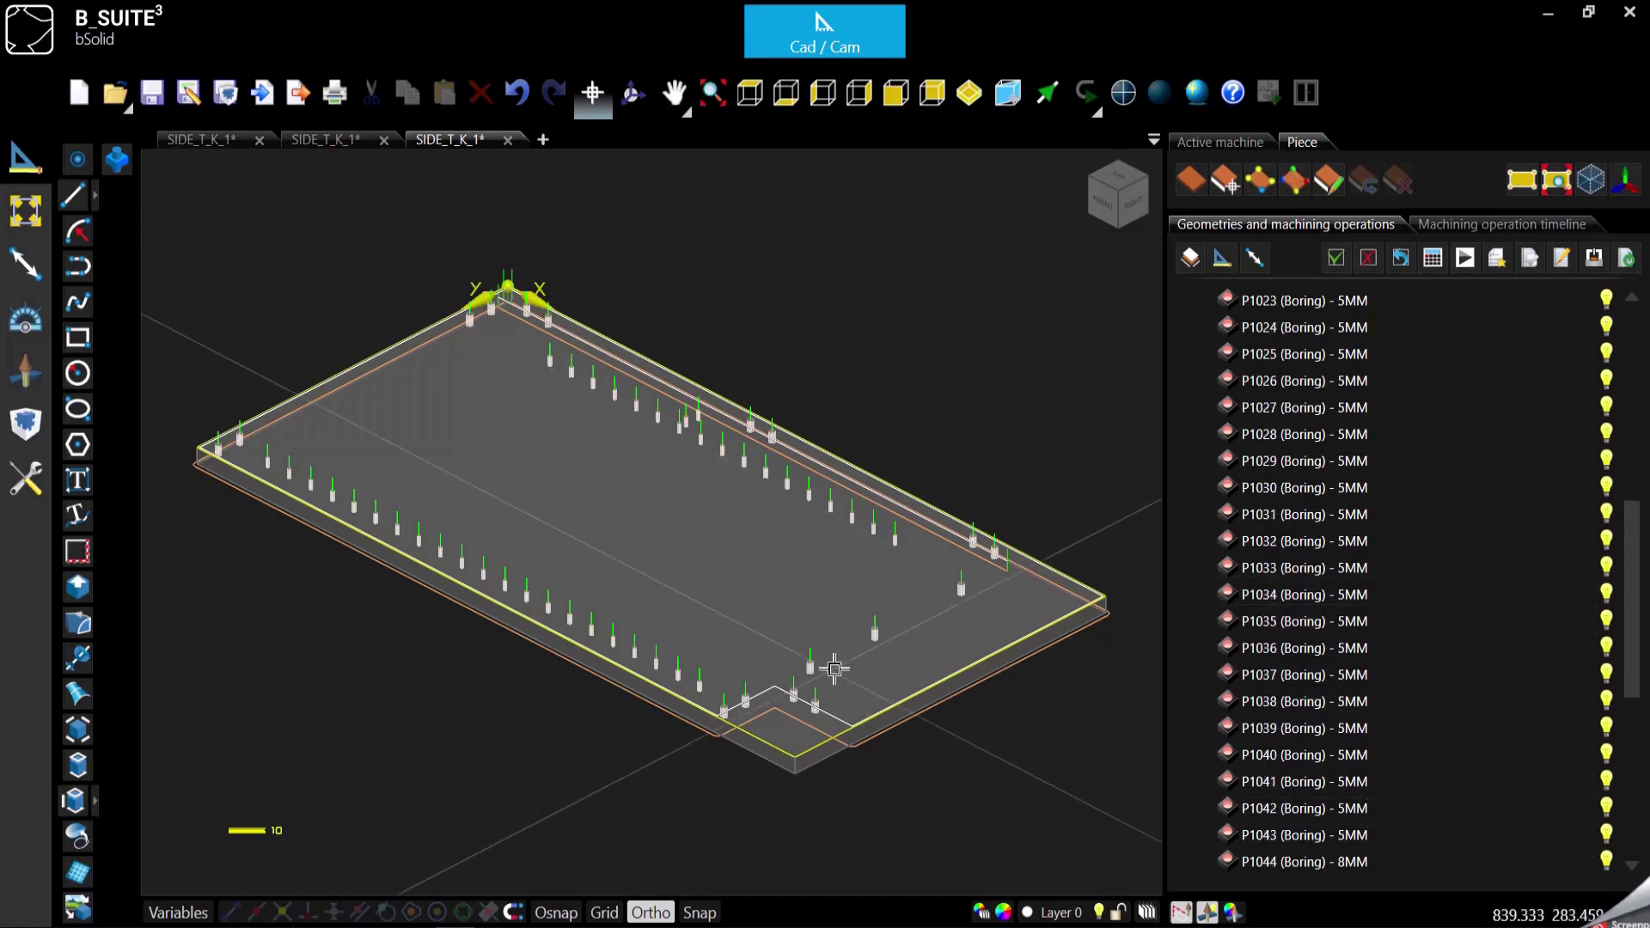
{"action": "double_click", "coordinate": [876, 627]}
{"action": "double_click", "coordinate": [1492, 346]}
{"action": "double_click", "coordinate": [1504, 370]}
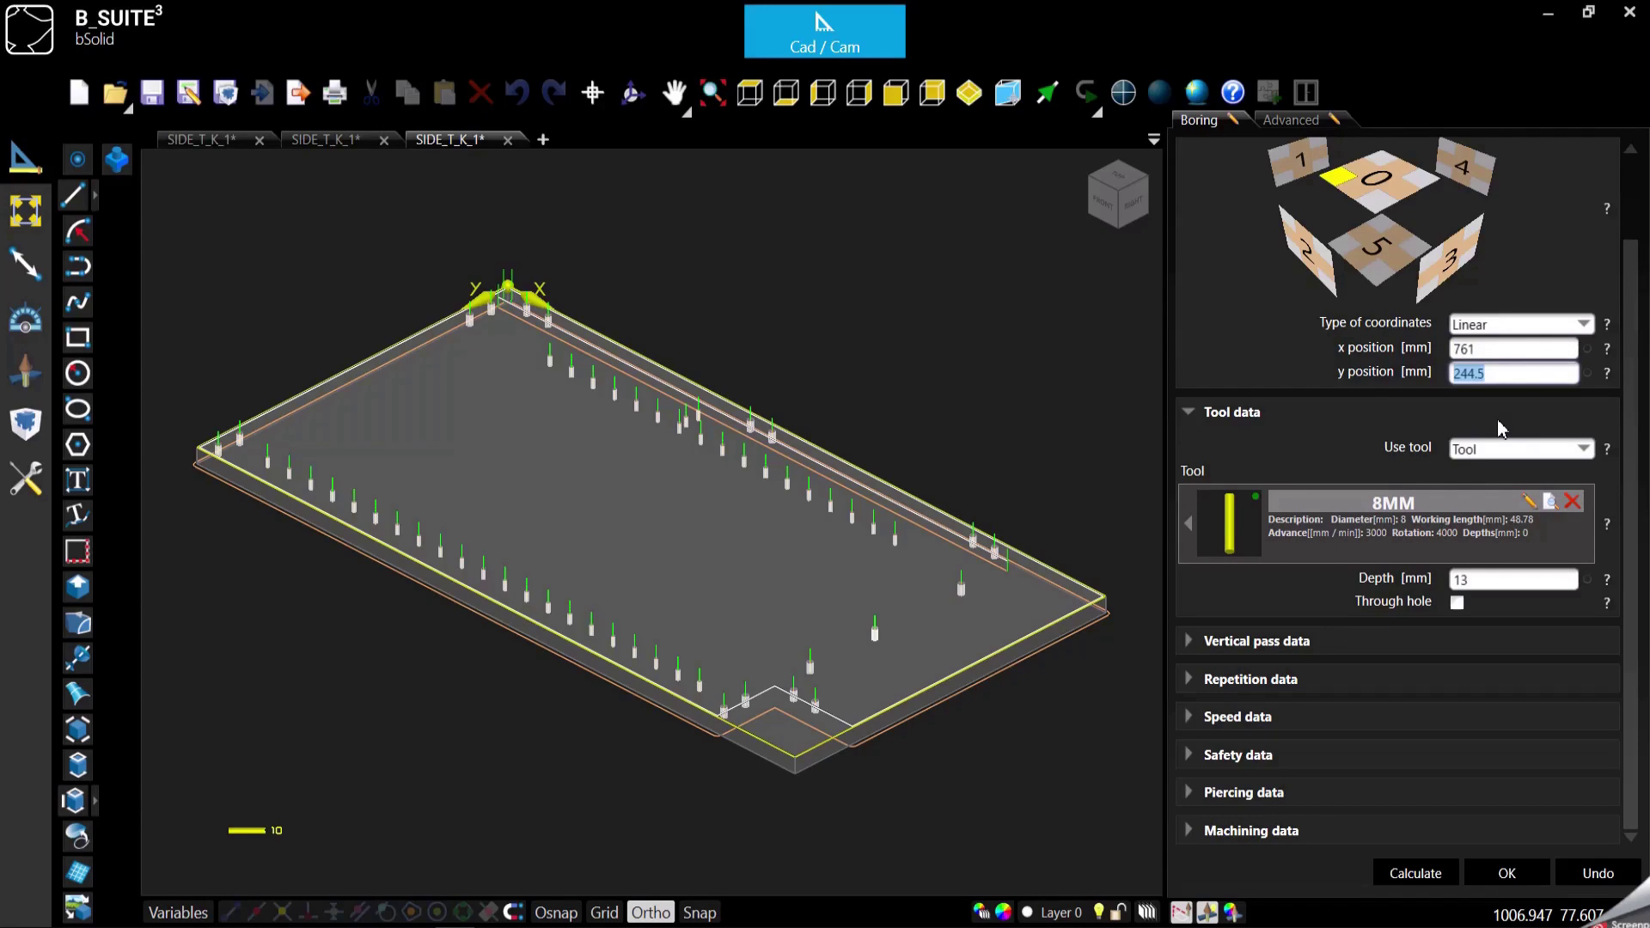
{"action": "double_click", "coordinate": [1464, 580]}
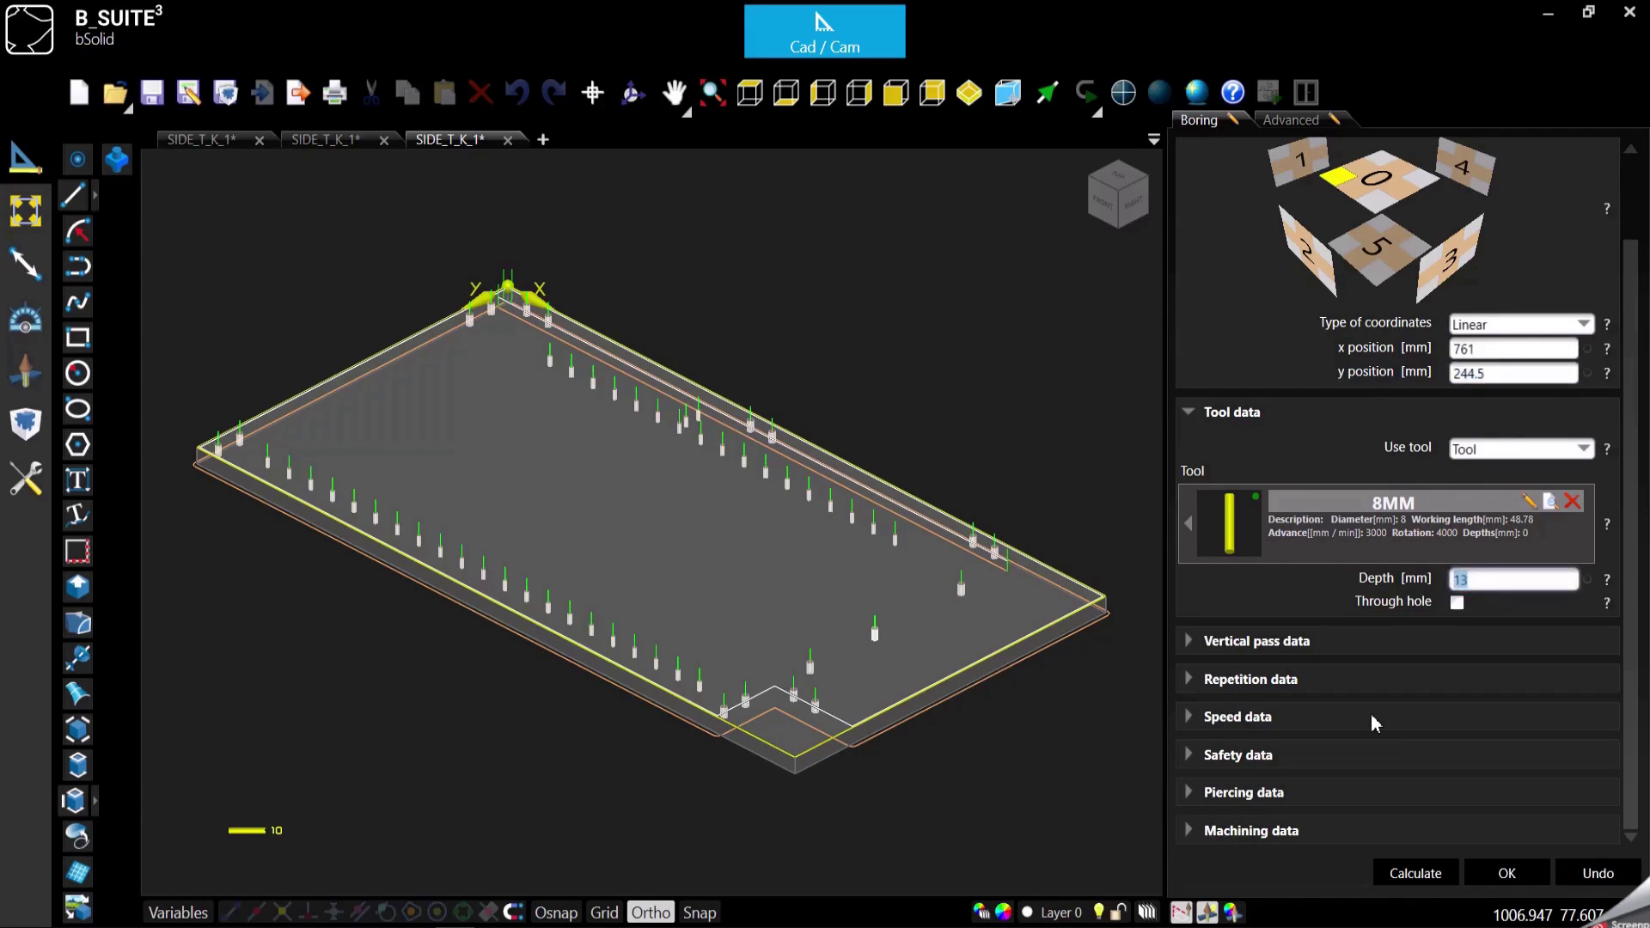
{"action": "left_click", "coordinate": [1577, 875]}
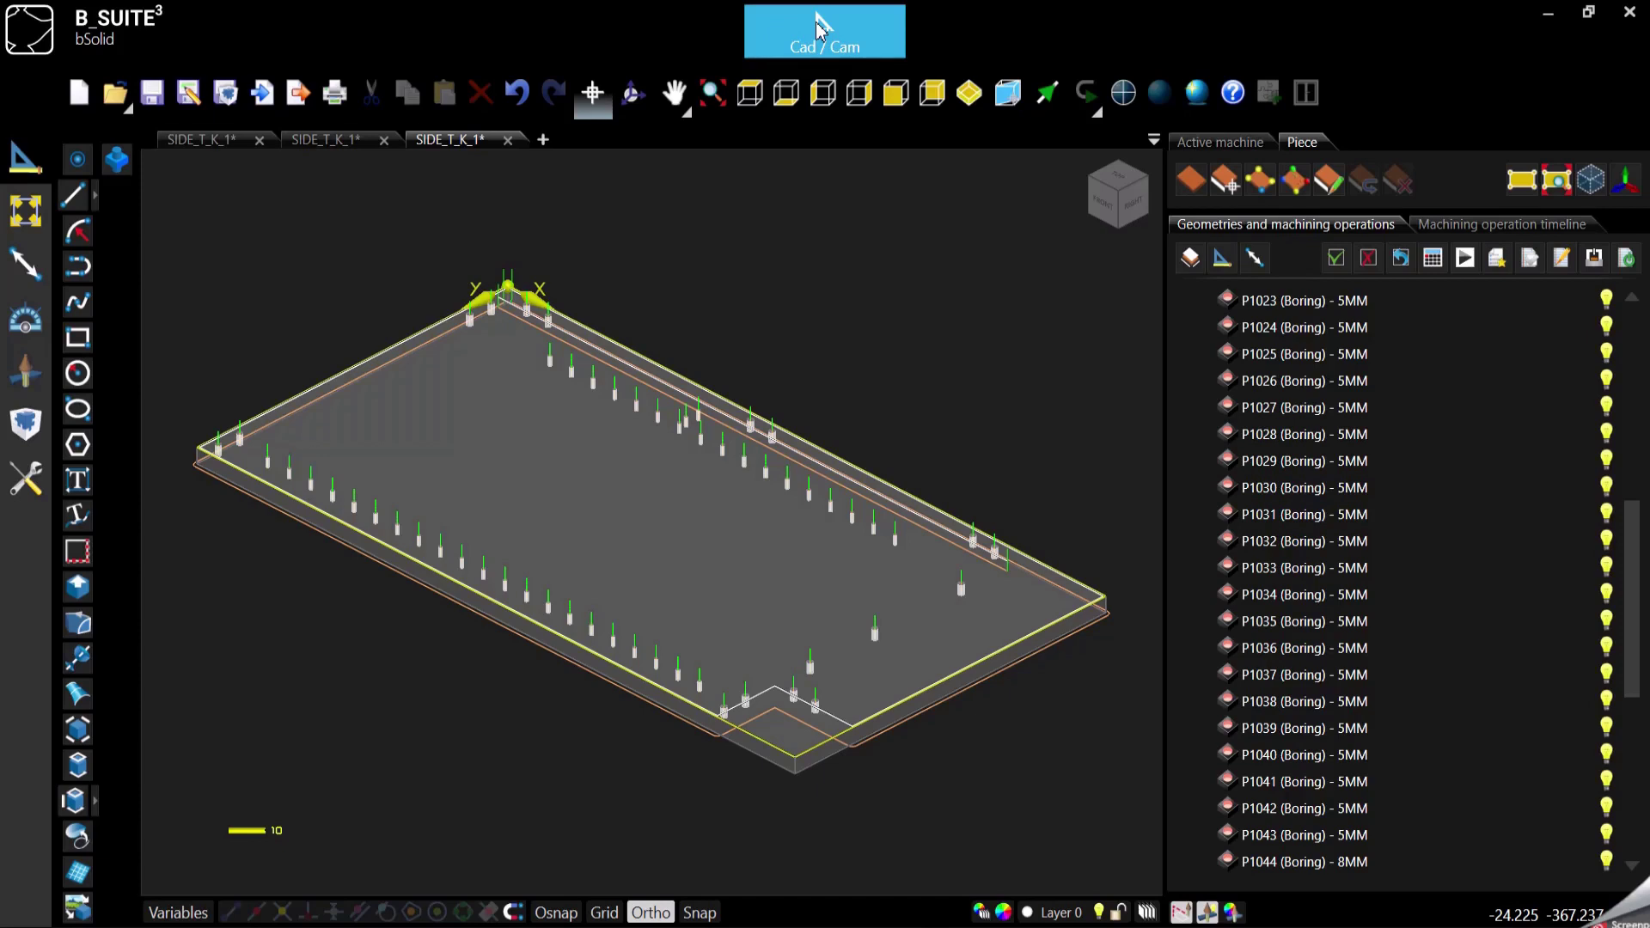
- Open the DXF definition from the General settings environment and compare its CNI DXF and Biesse Works DXF sections
{"action": "left_click", "coordinate": [818, 27]}
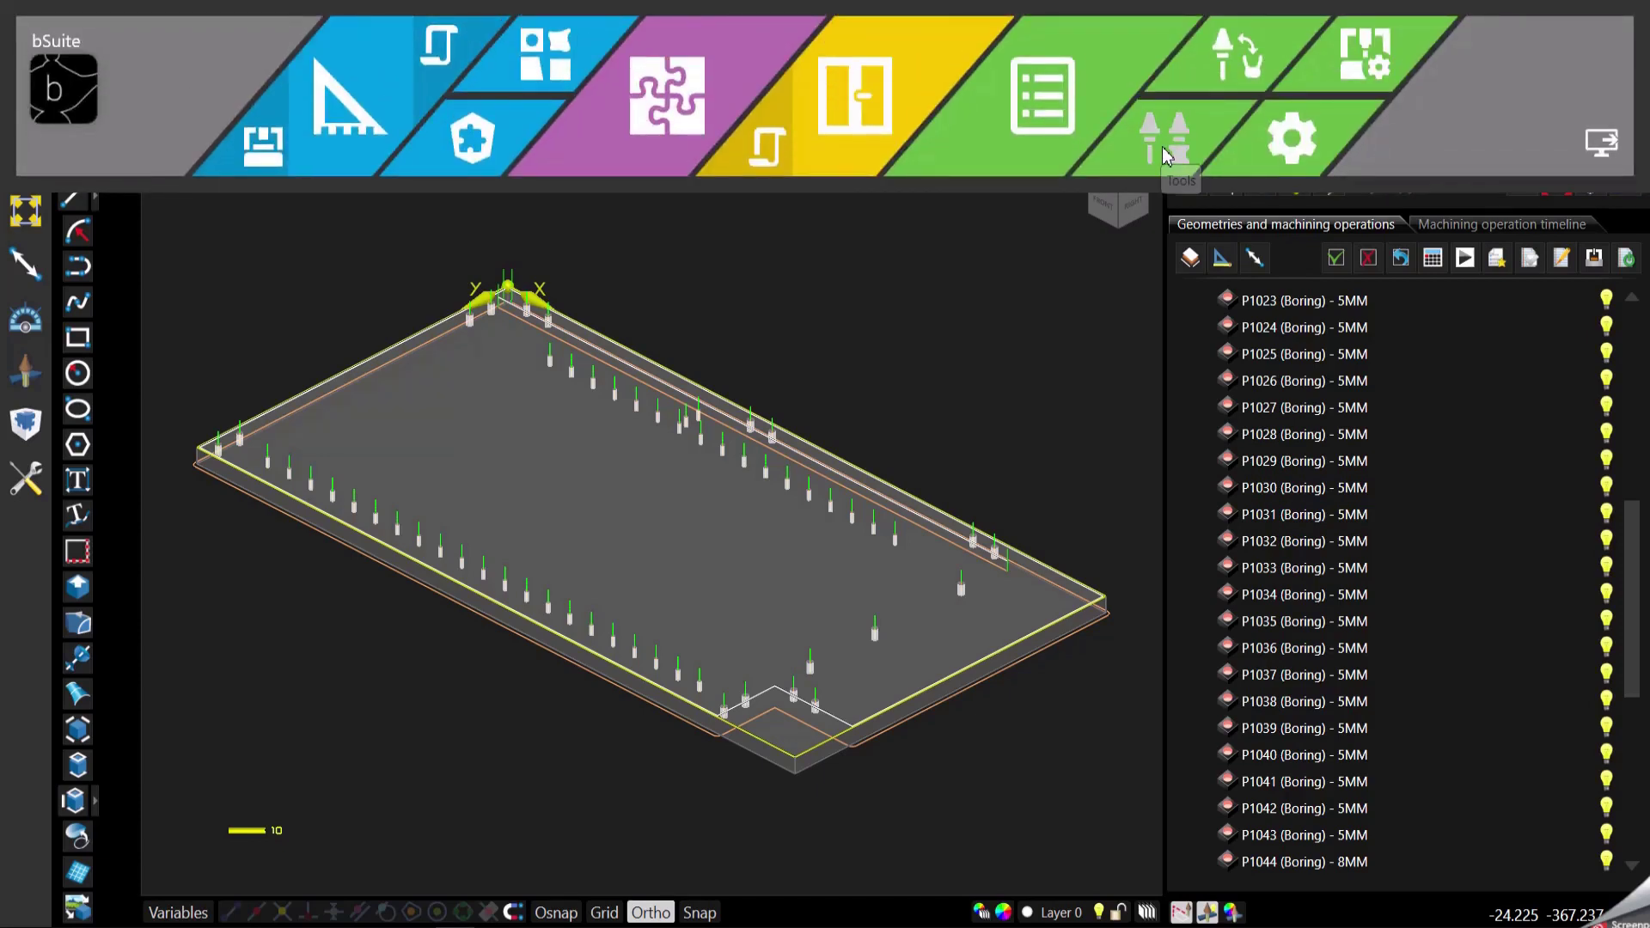
{"action": "left_click", "coordinate": [1292, 137]}
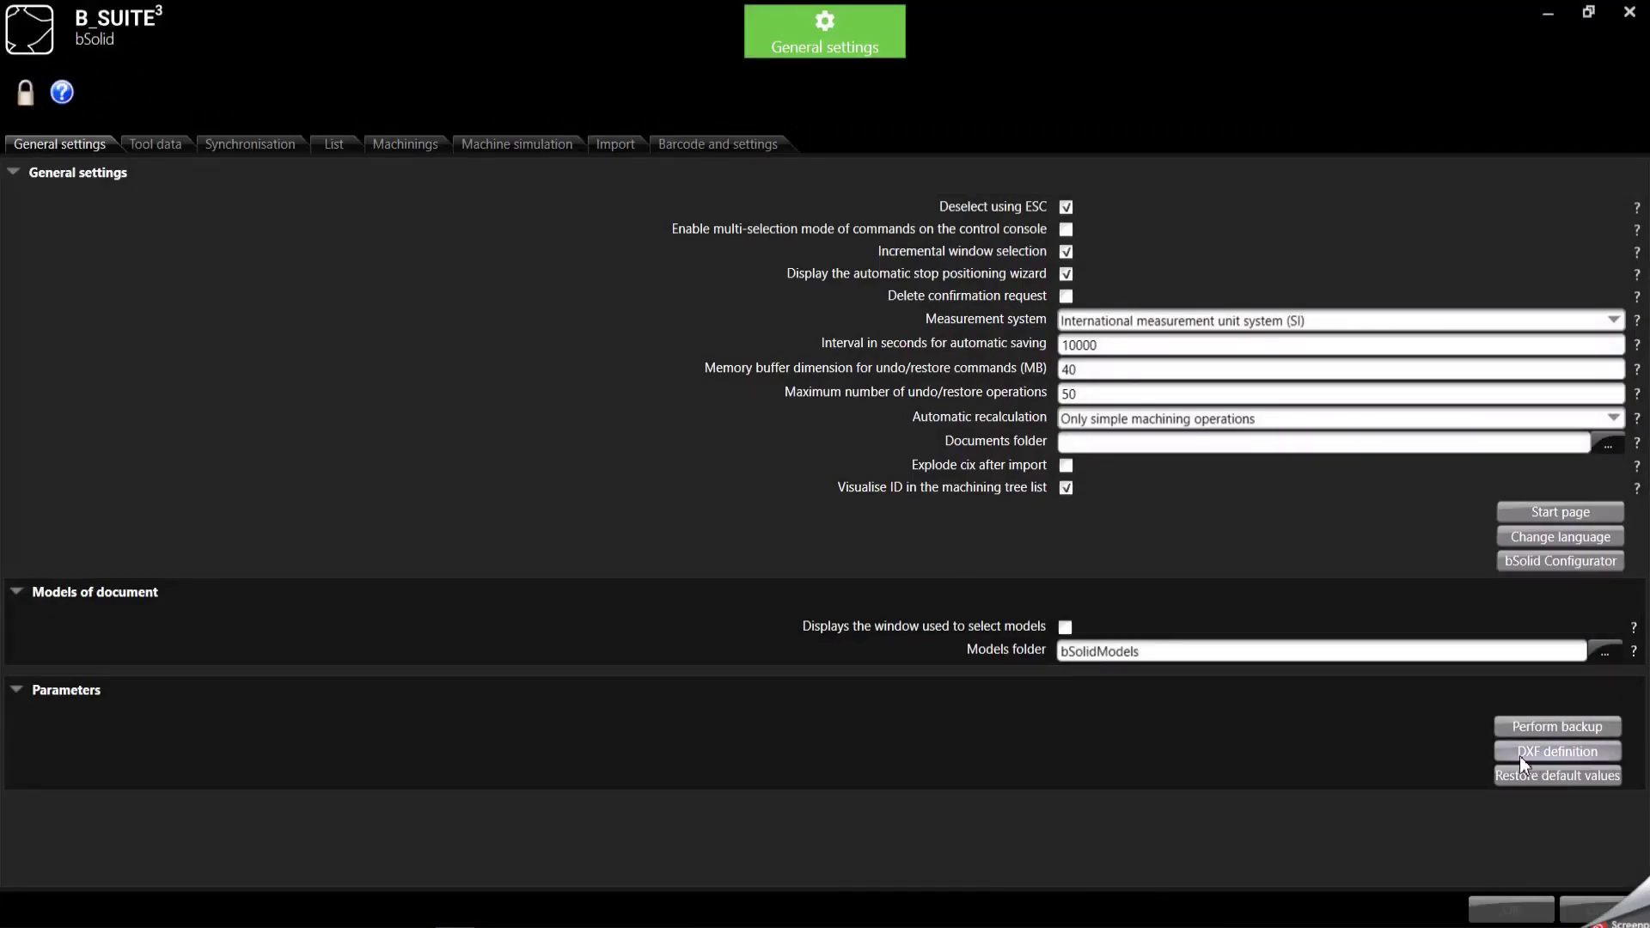
{"action": "left_click", "coordinate": [1561, 757]}
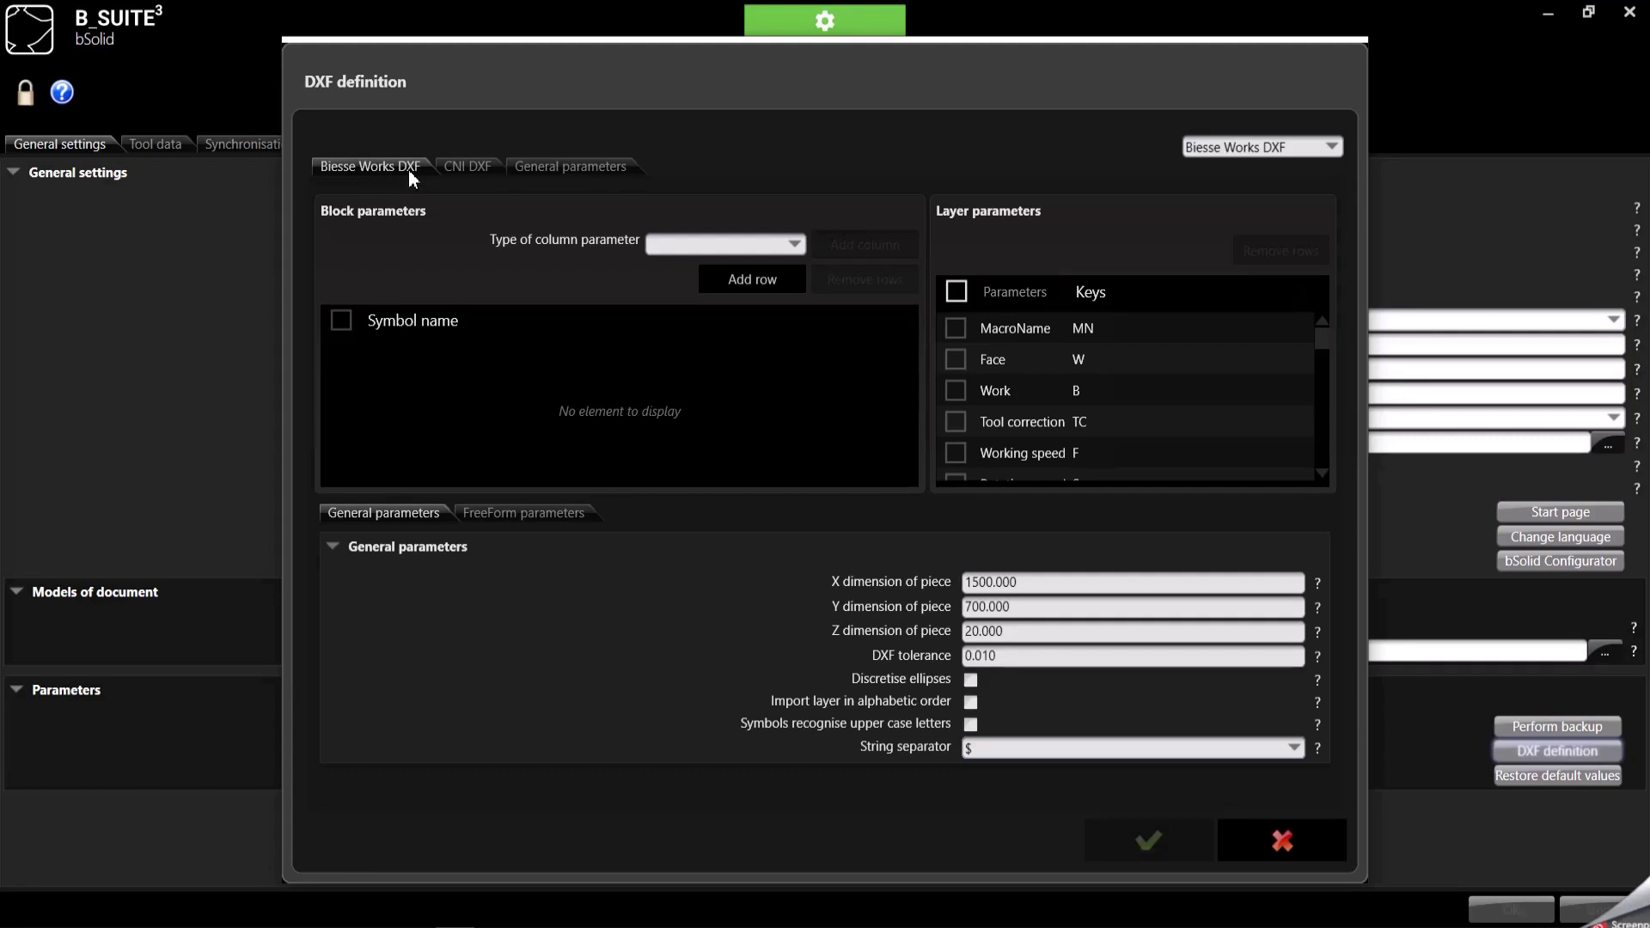
{"action": "left_click", "coordinate": [469, 168]}
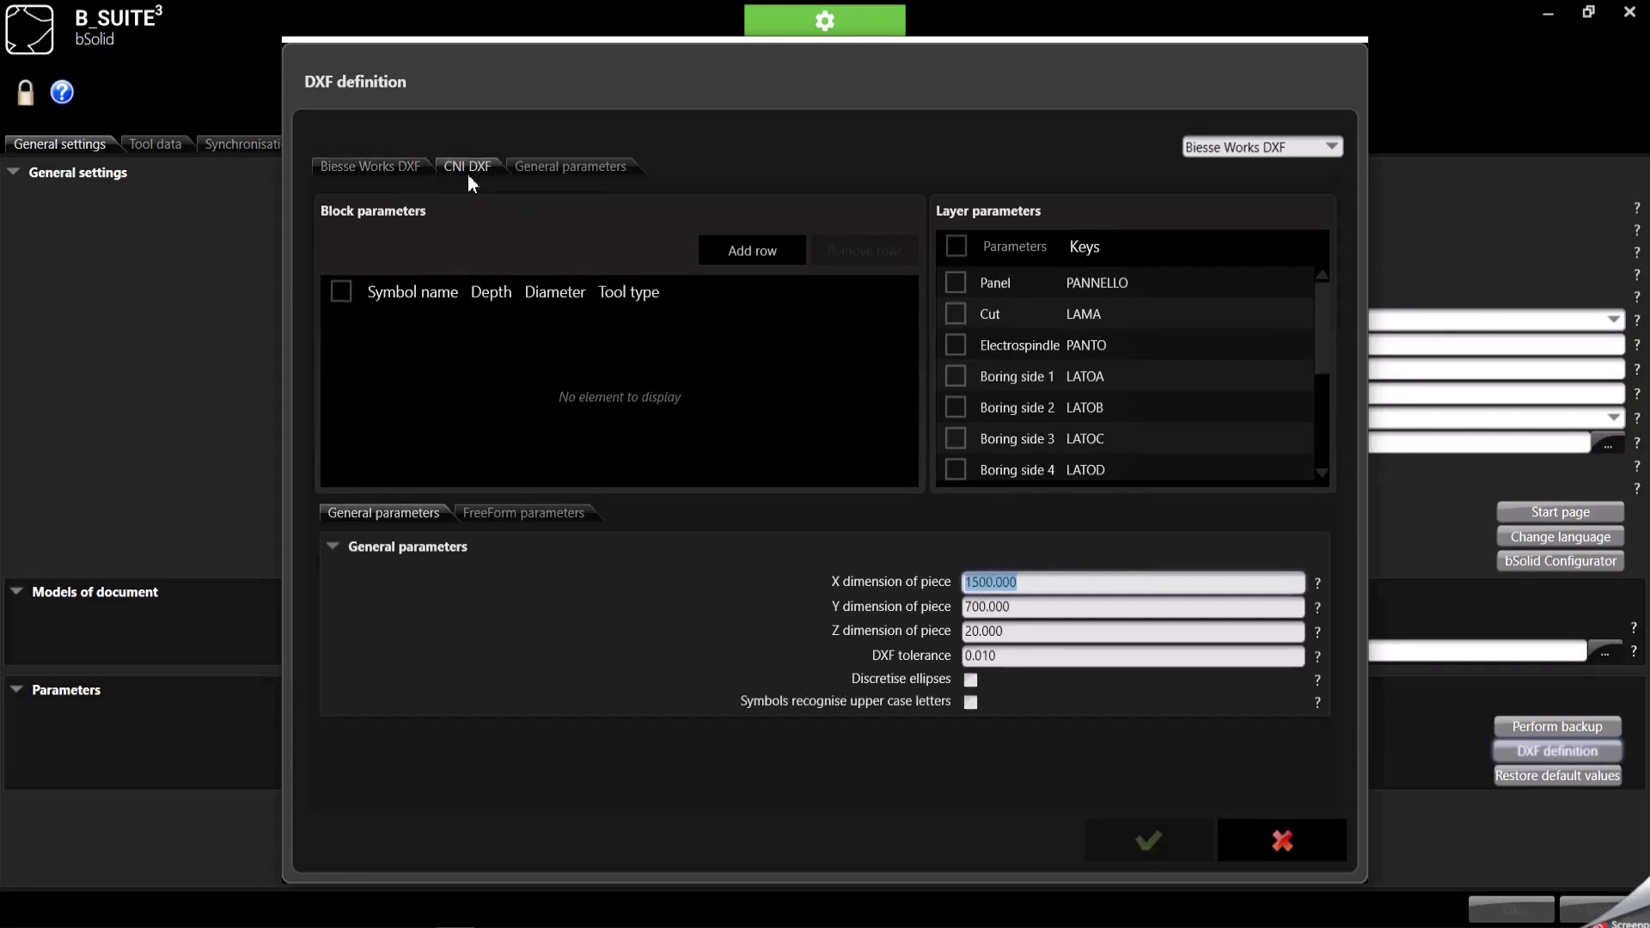
{"action": "left_click", "coordinate": [420, 162]}
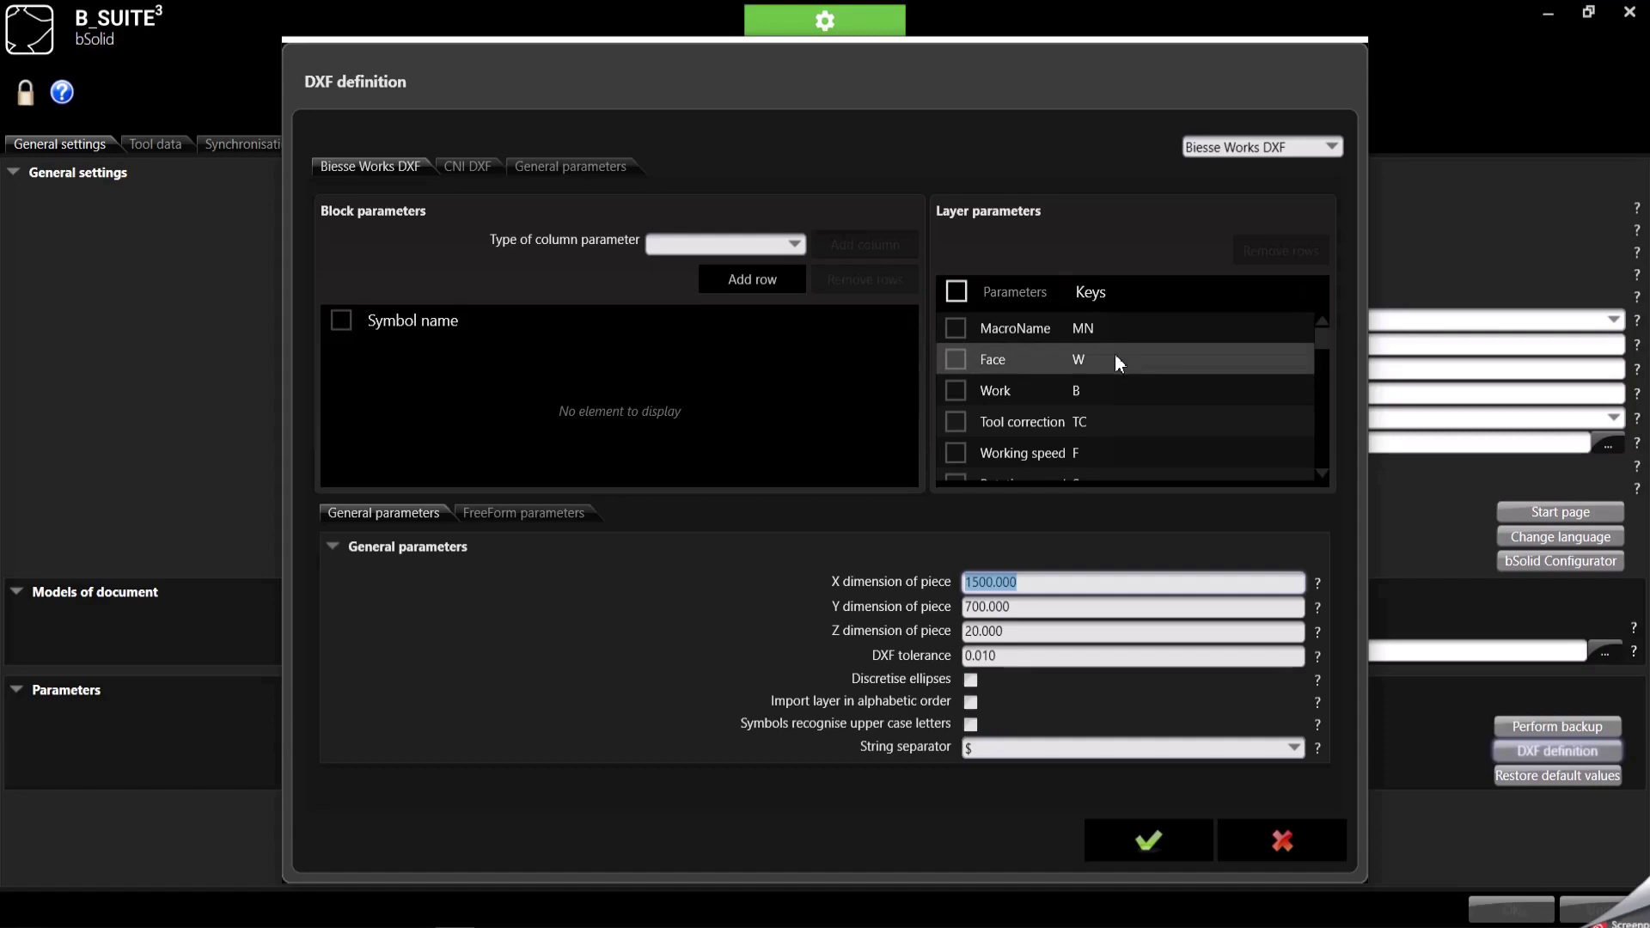
- Examine the Biesse Works DXF layer parameters and their keys, from face and depth through machine and magazine tooling
{"action": "scroll", "coordinate": [1118, 388], "scroll_direction": "down", "scroll_amount": 1}
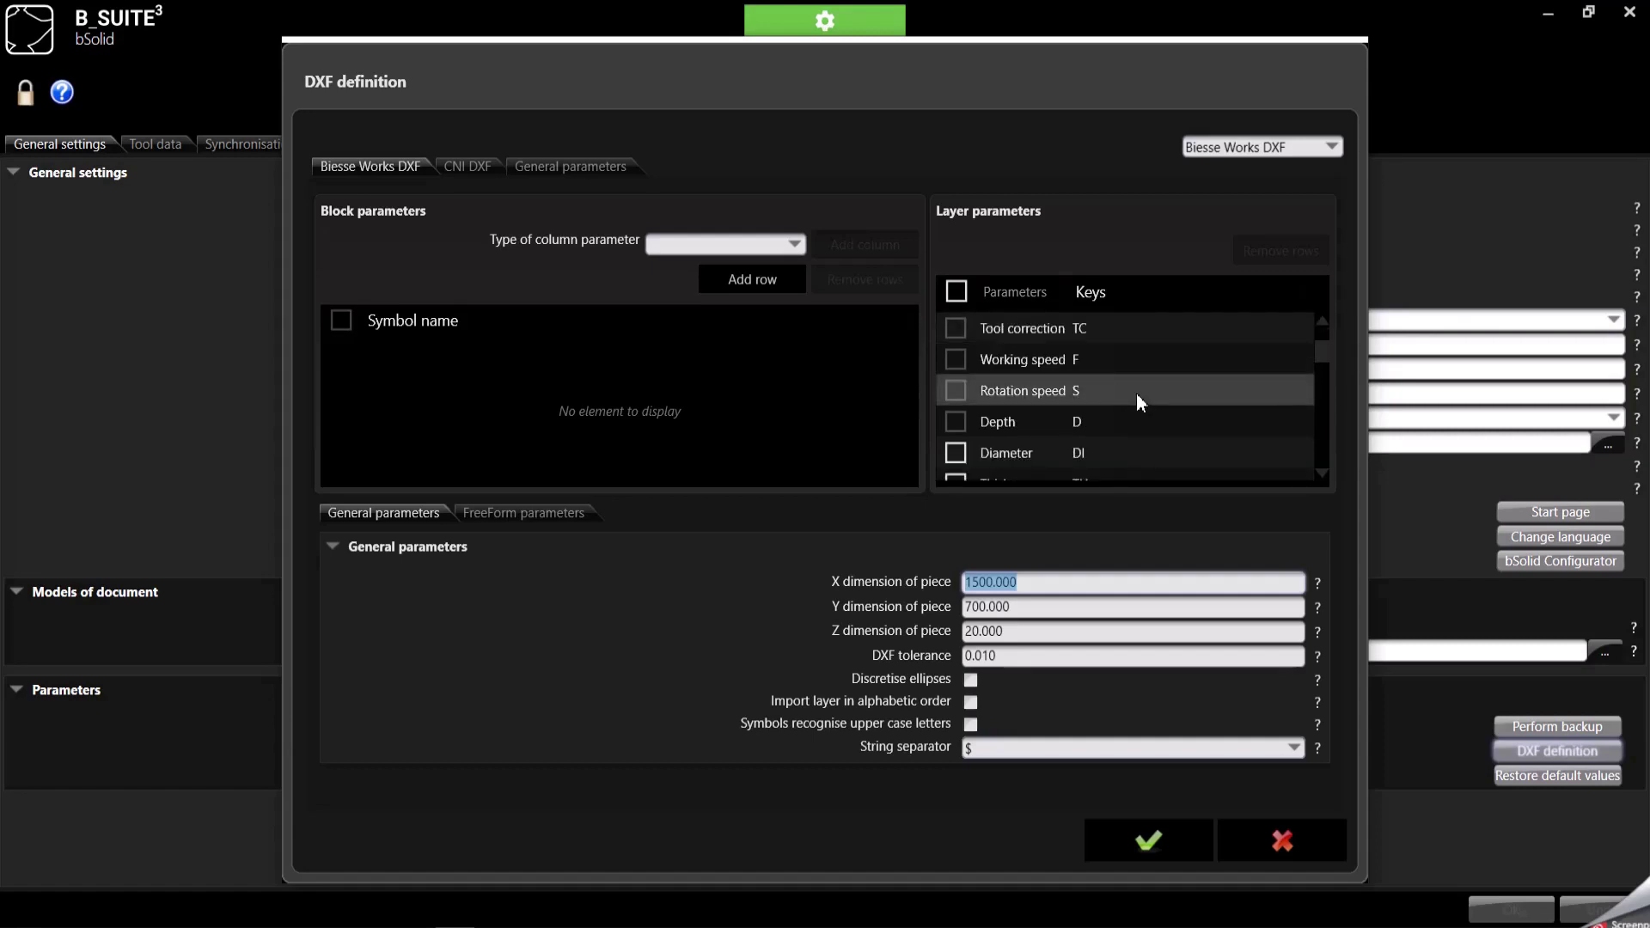
{"action": "scroll", "coordinate": [1127, 393], "scroll_direction": "down", "scroll_amount": 1}
{"action": "scroll", "coordinate": [1140, 380], "scroll_direction": "down", "scroll_amount": 1}
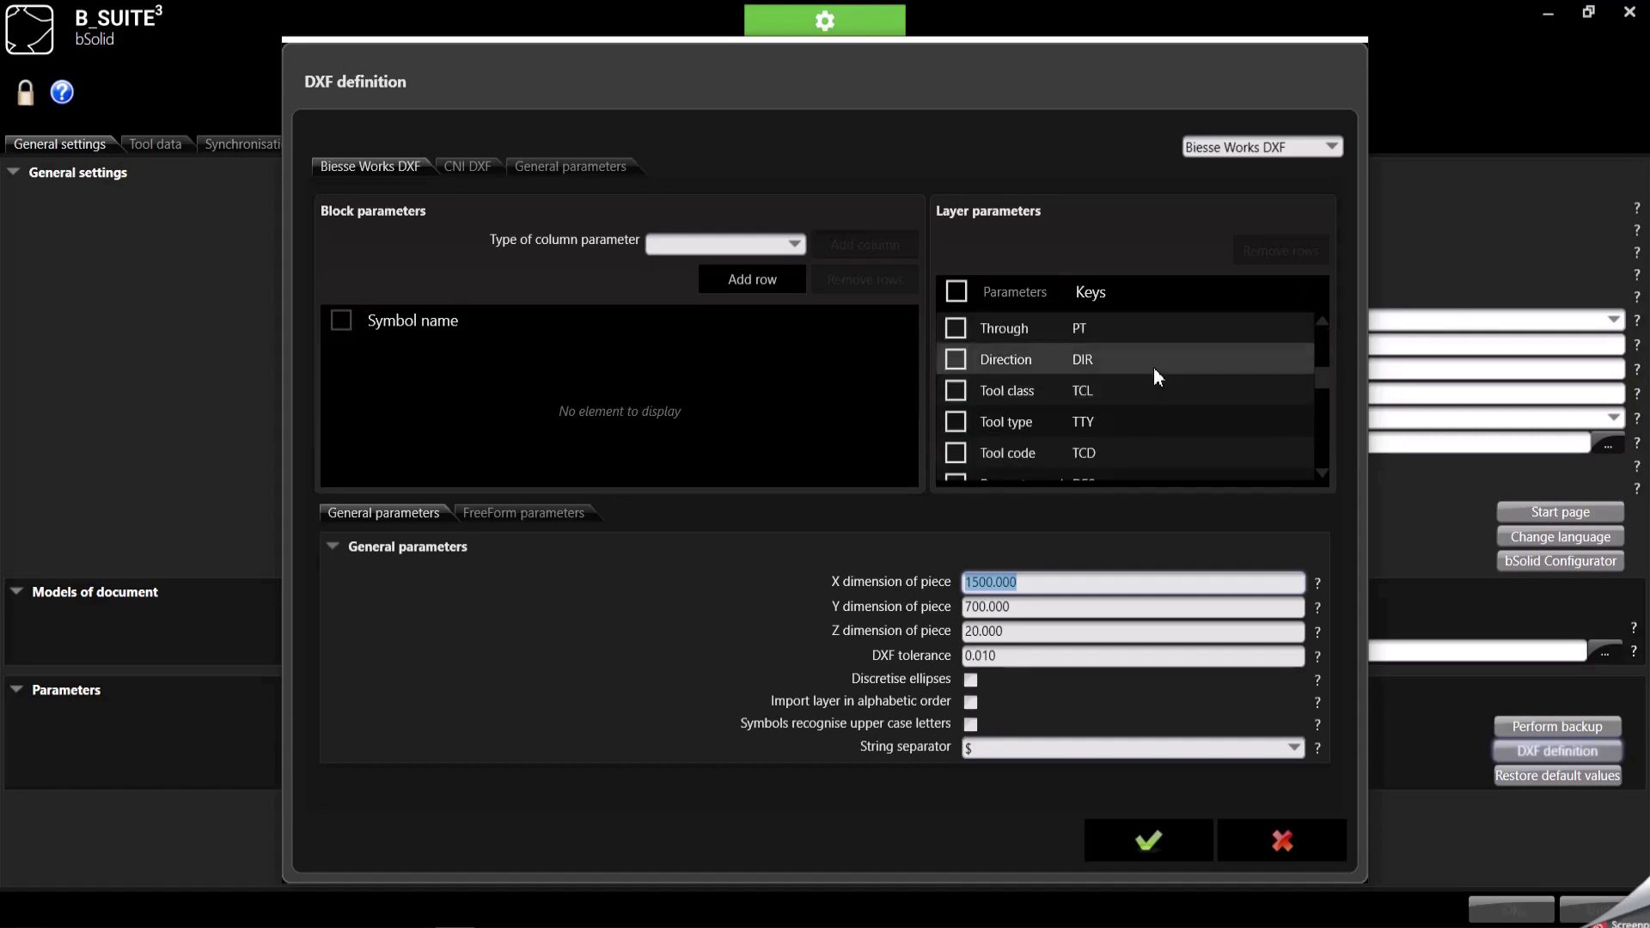
{"action": "scroll", "coordinate": [1152, 368], "scroll_direction": "up", "scroll_amount": 3}
{"action": "scroll", "coordinate": [1117, 414], "scroll_direction": "down", "scroll_amount": 2}
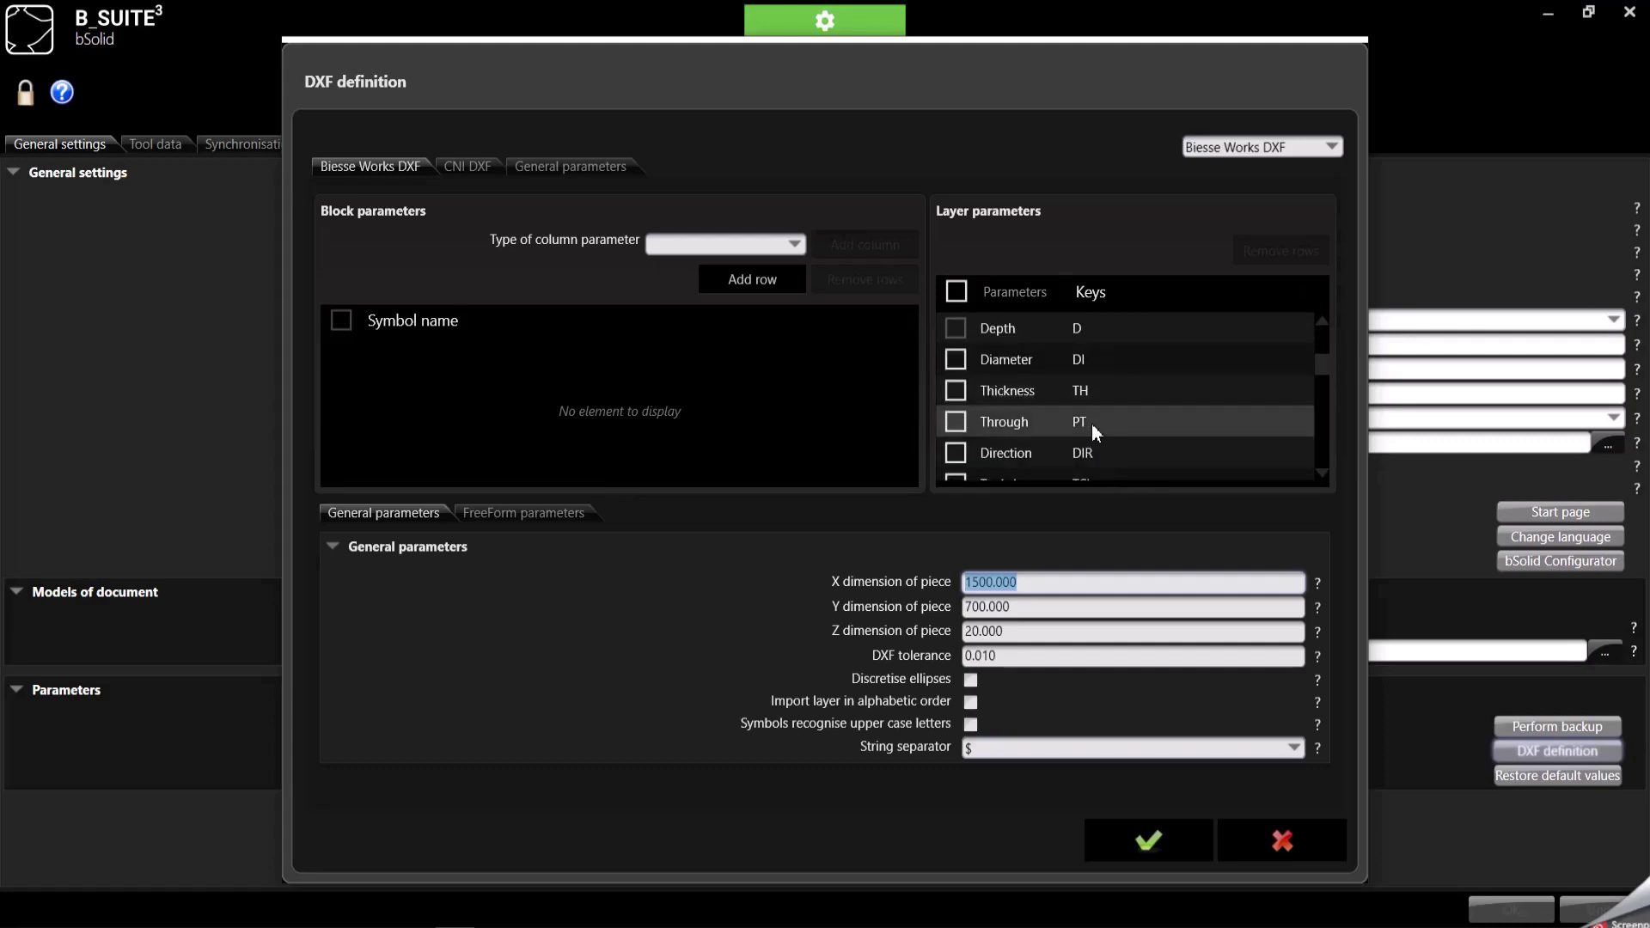
{"action": "scroll", "coordinate": [1109, 425], "scroll_direction": "down", "scroll_amount": 1}
{"action": "scroll", "coordinate": [1118, 419], "scroll_direction": "down", "scroll_amount": 1}
{"action": "scroll", "coordinate": [1105, 412], "scroll_direction": "down", "scroll_amount": 2}
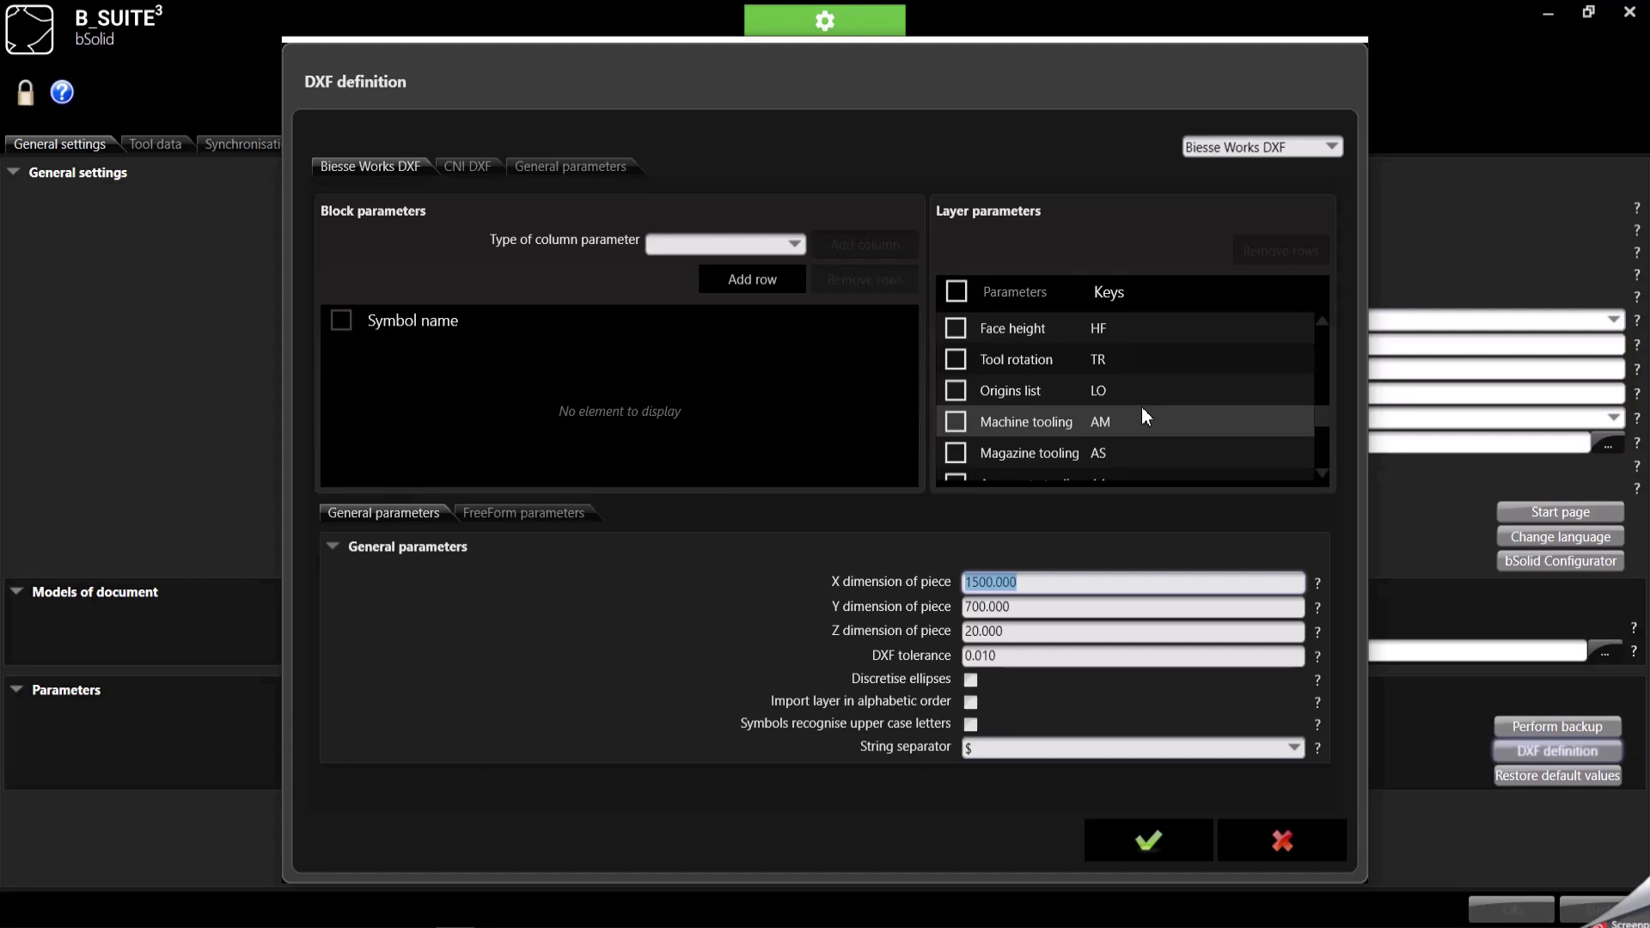
{"action": "scroll", "coordinate": [1161, 425], "scroll_direction": "up", "scroll_amount": 3}
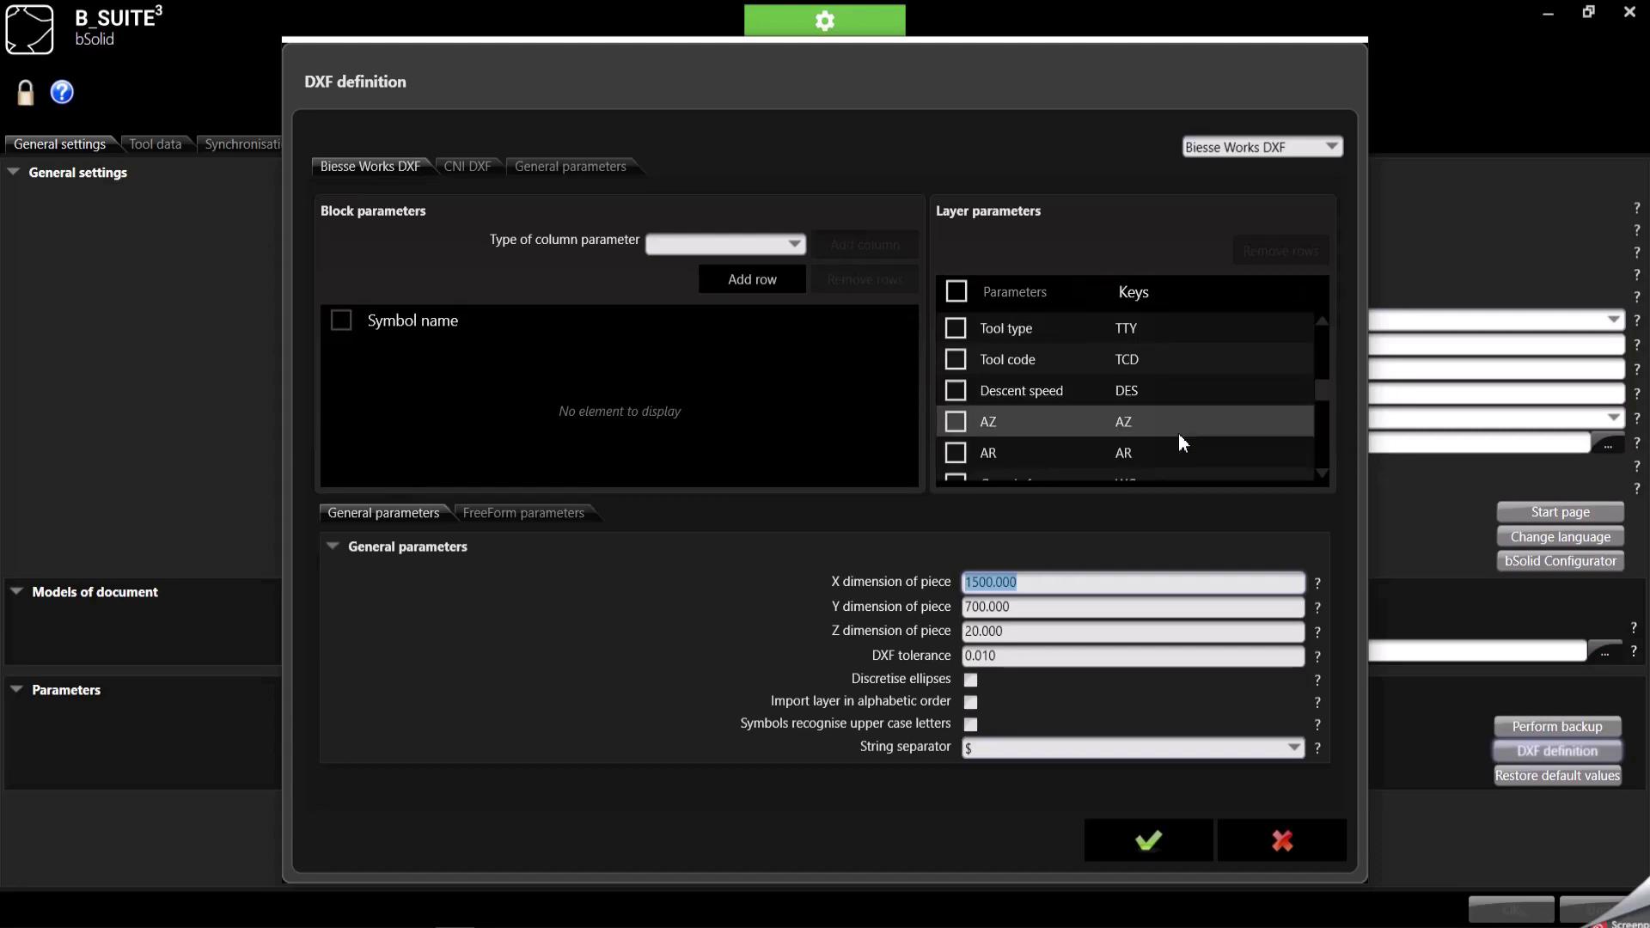
- Set the key of the Descent speed layer parameter to DESC_S in the Biesse Works DXF definition
{"action": "double_click", "coordinate": [1138, 399]}
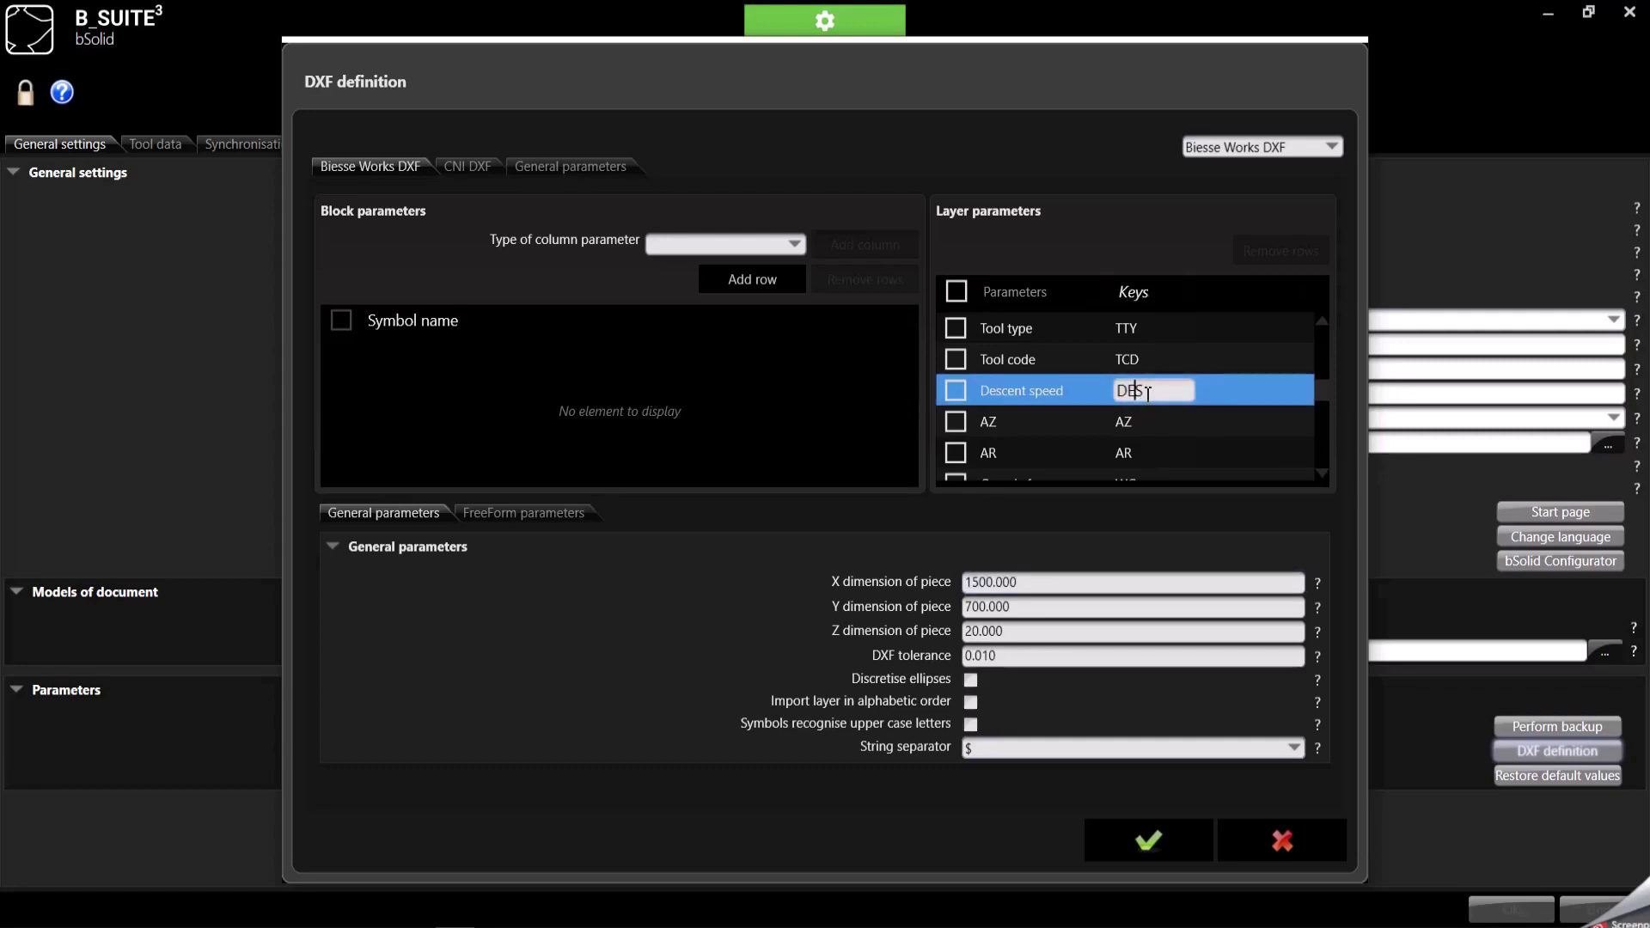
{"action": "left_click_drag", "start_coordinate": [1148, 393], "coordinate": [1095, 389]}
{"action": "left_click", "coordinate": [1145, 397]}
{"action": "type", "text": "DESC"}
{"action": "type", "text": "_S"}
{"action": "key", "text": "Return"}
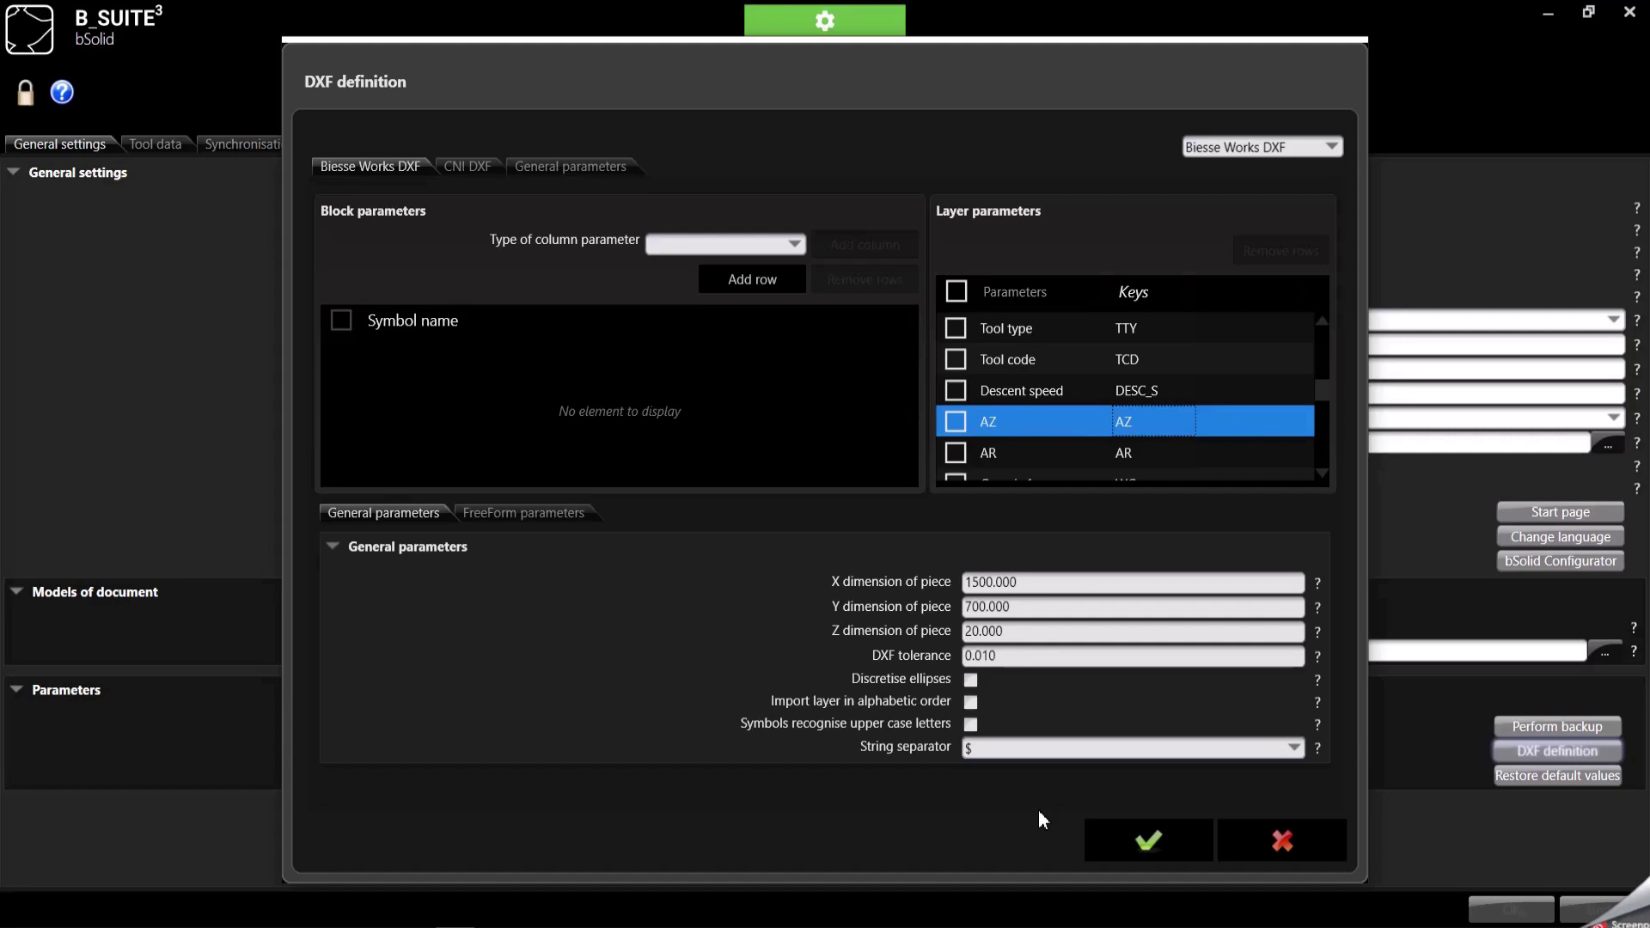
- Discard the DXF definition changes and return to the Cad/Cam environment
{"action": "left_click", "coordinate": [1289, 844]}
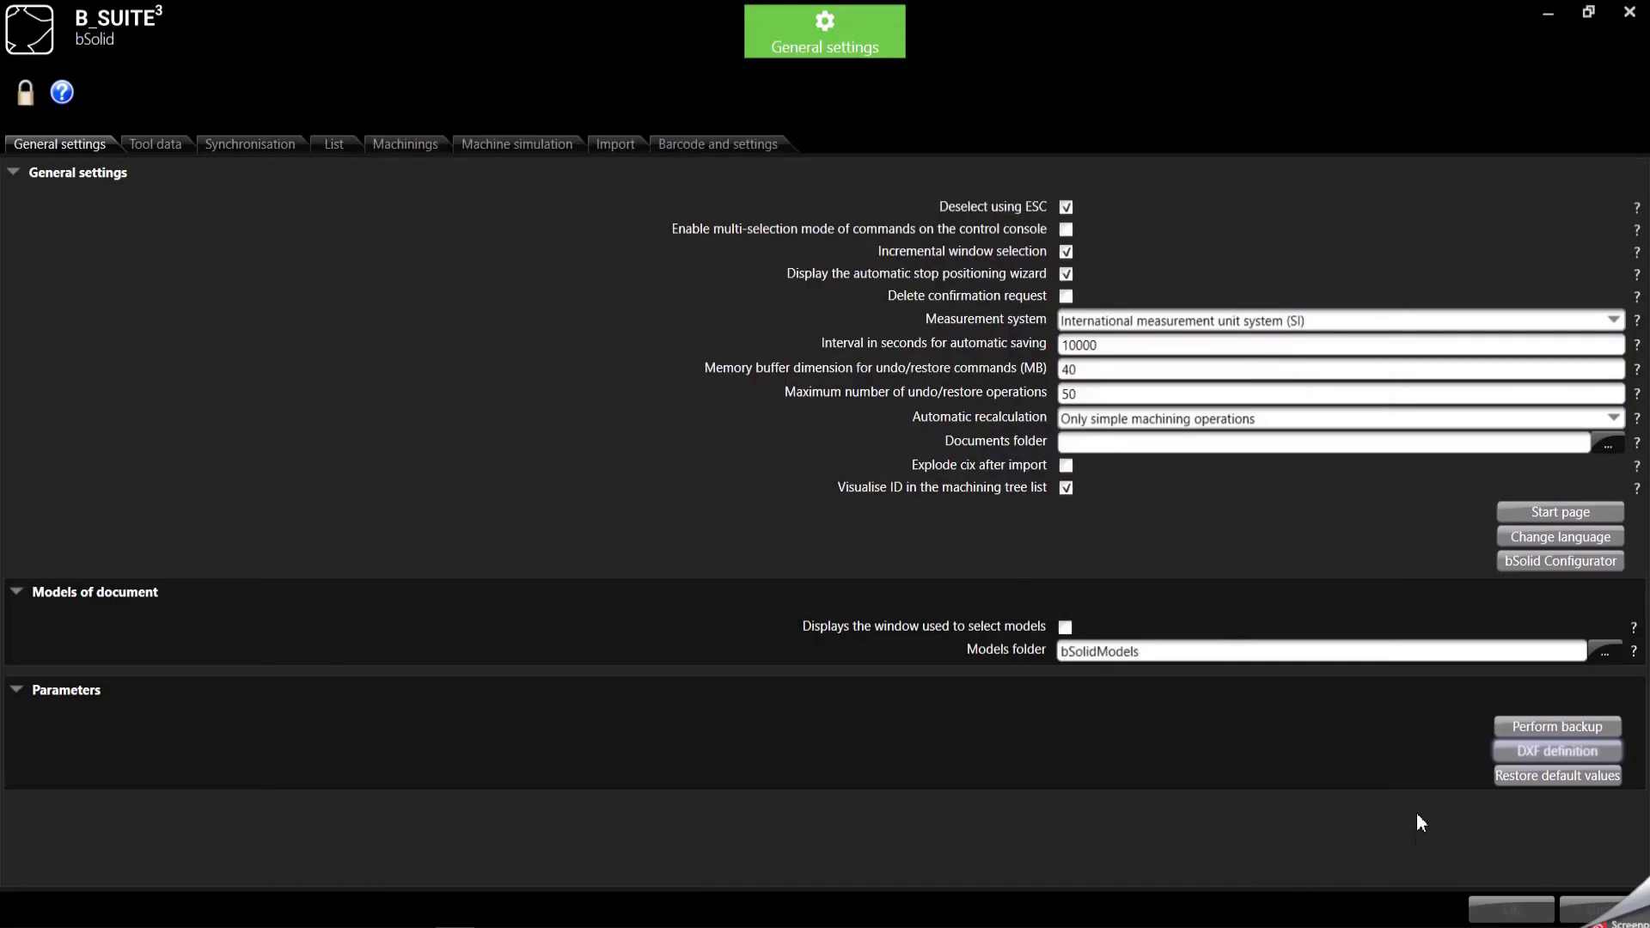
{"action": "left_click", "coordinate": [890, 43]}
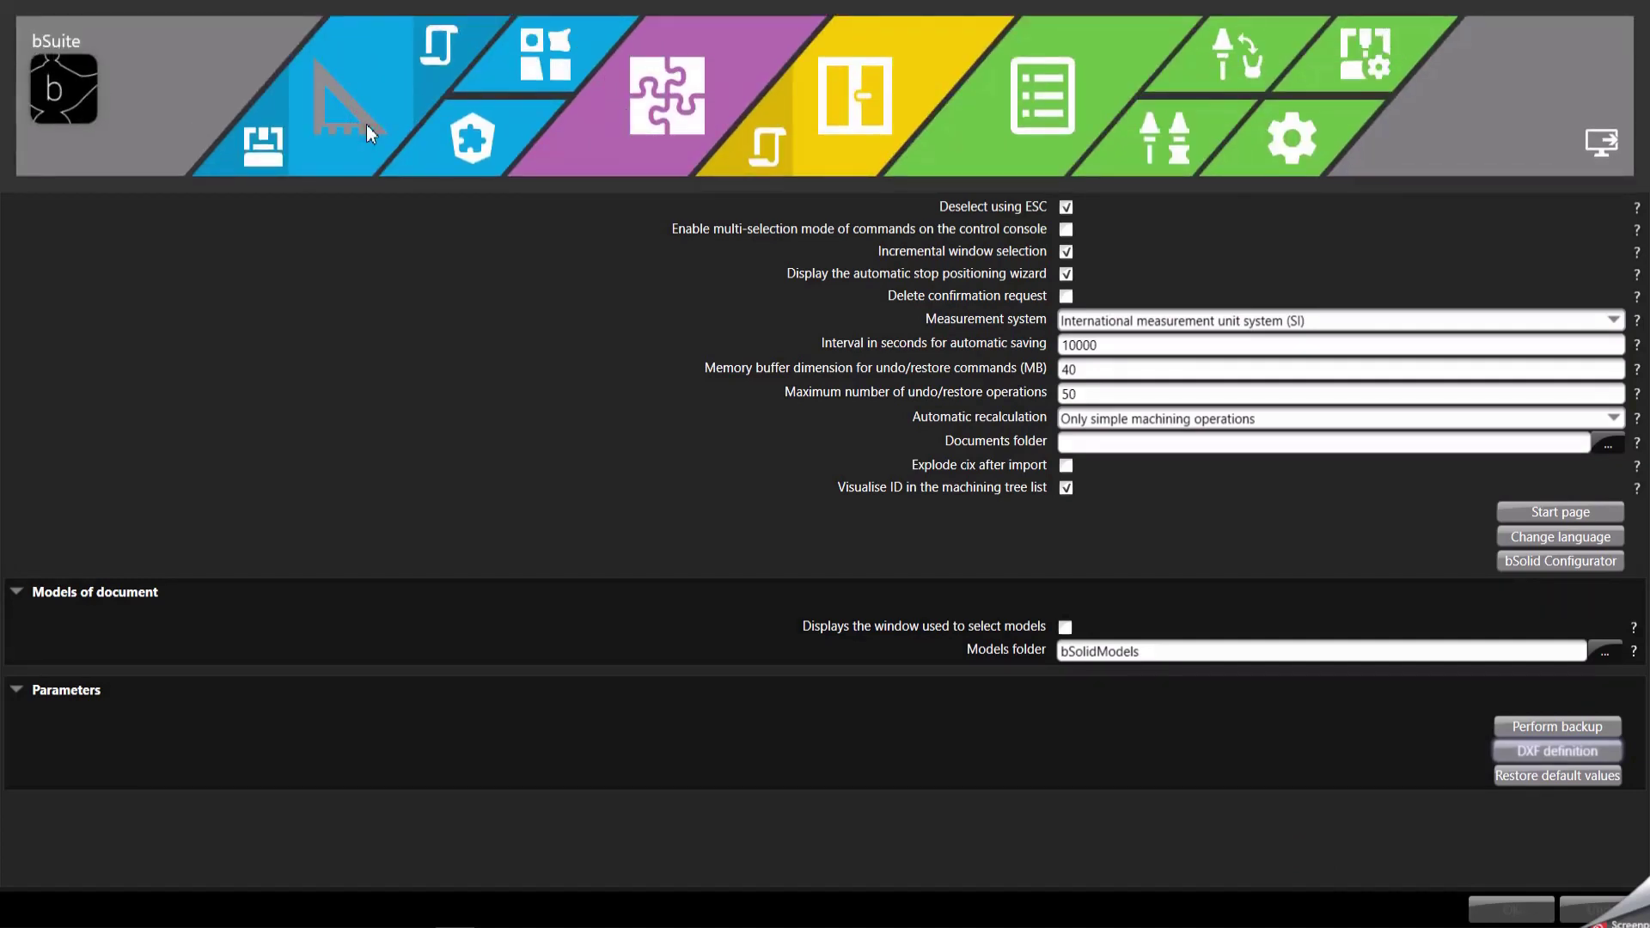
{"action": "left_click", "coordinate": [366, 123]}
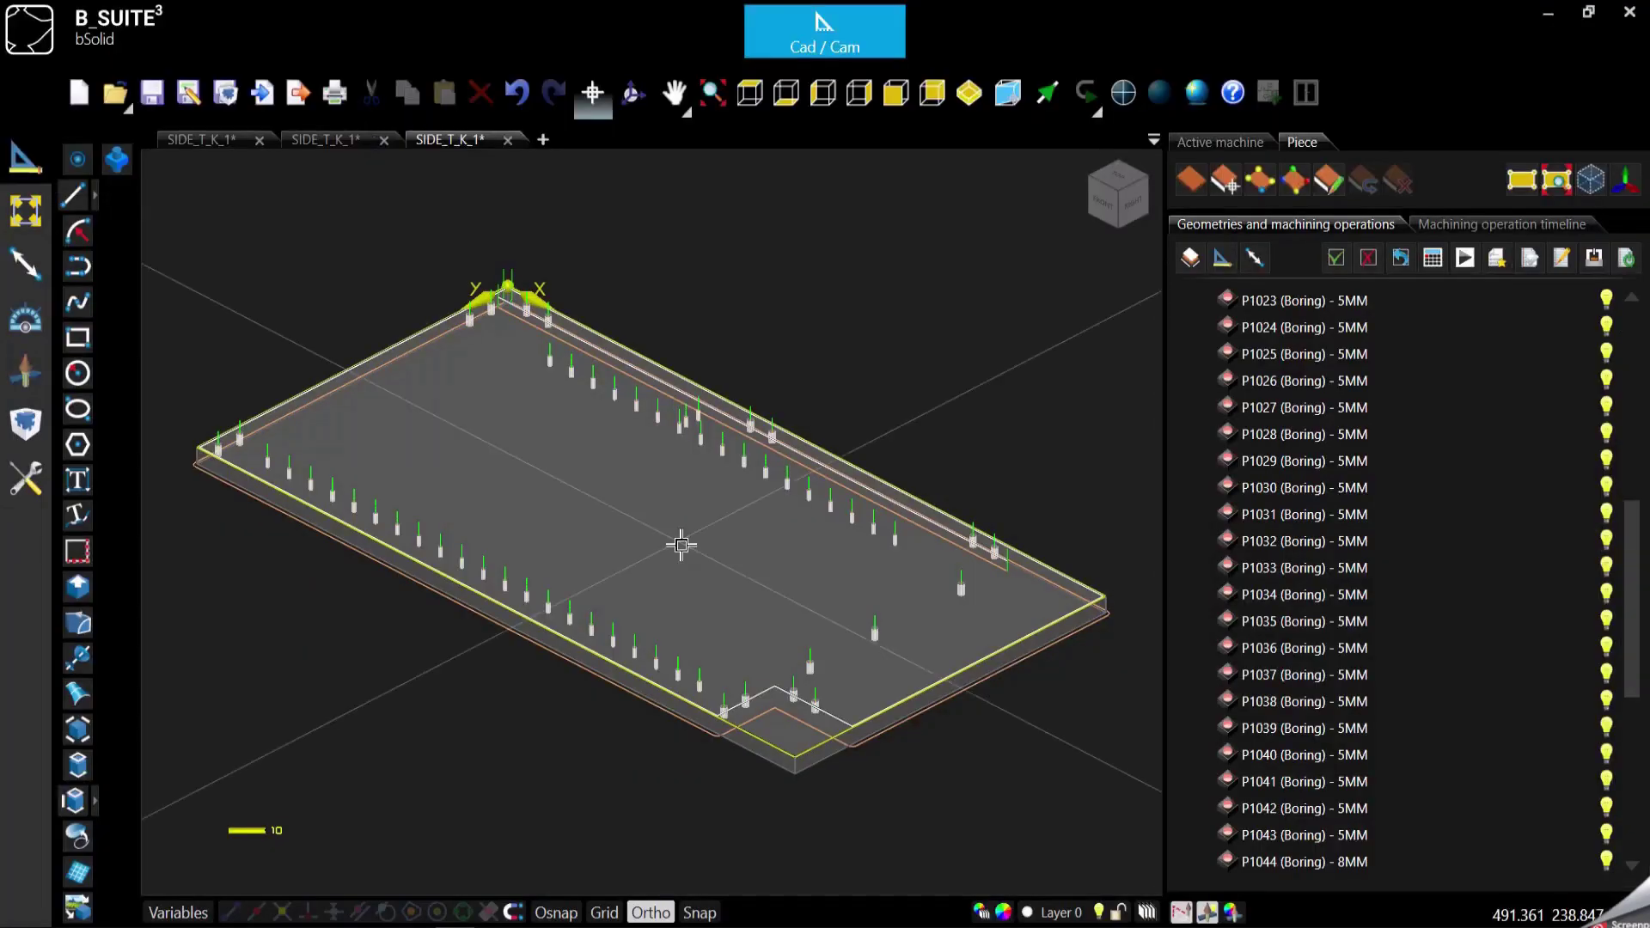